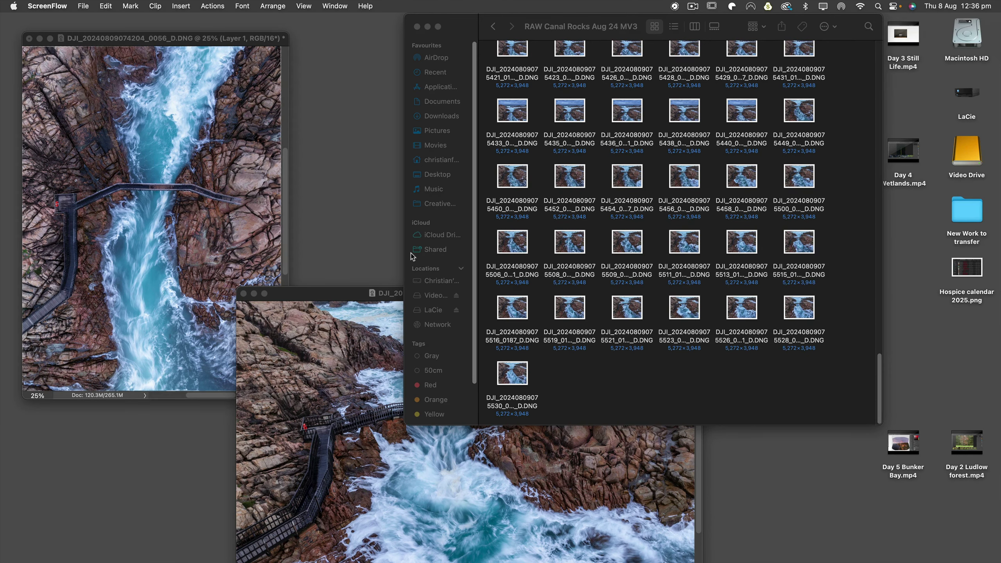
# - Bring the two-layer aerial canal document in Photoshop to the front and move it toward the screen centre
pyautogui.click(151, 40)
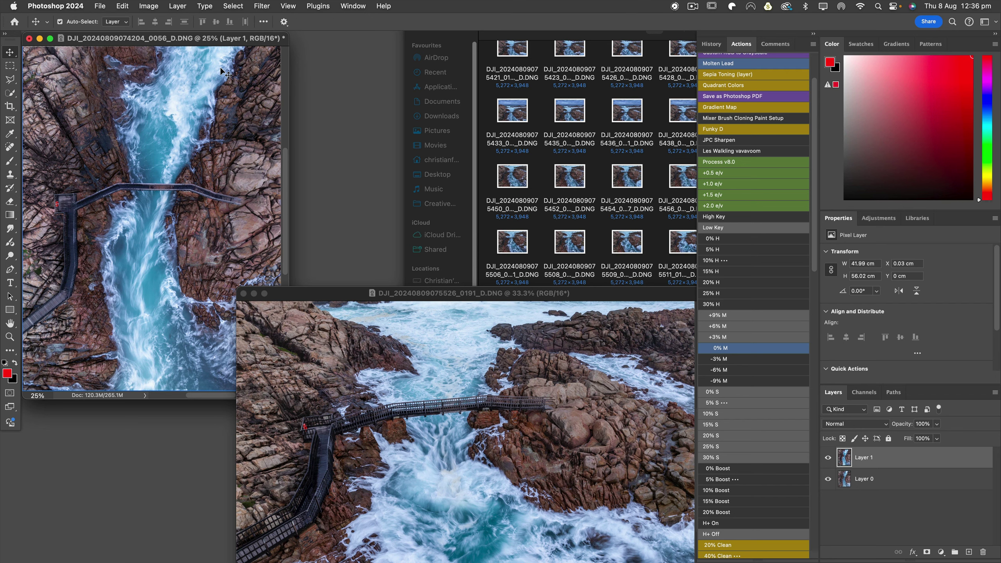
pyautogui.click(483, 163)
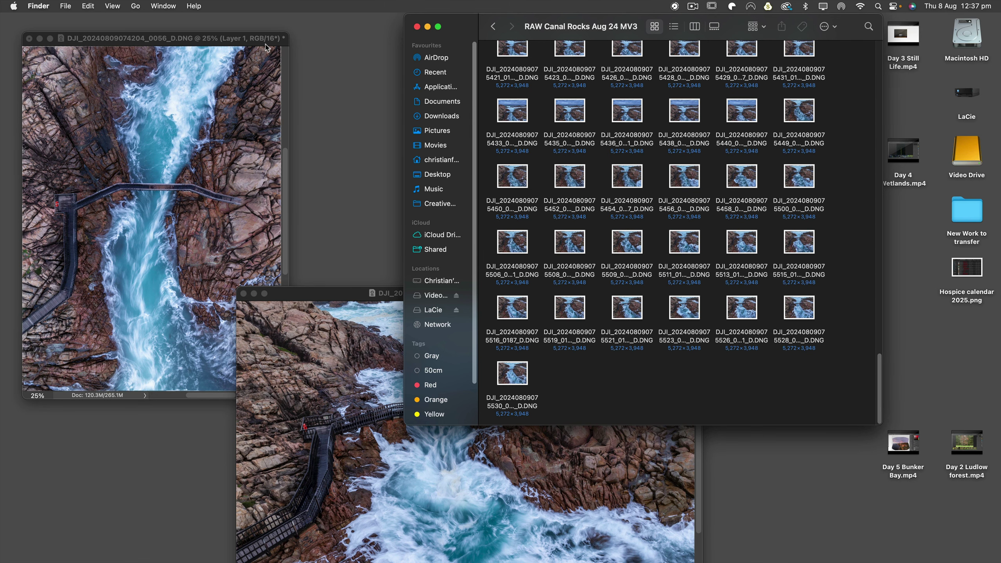
pyautogui.click(139, 46)
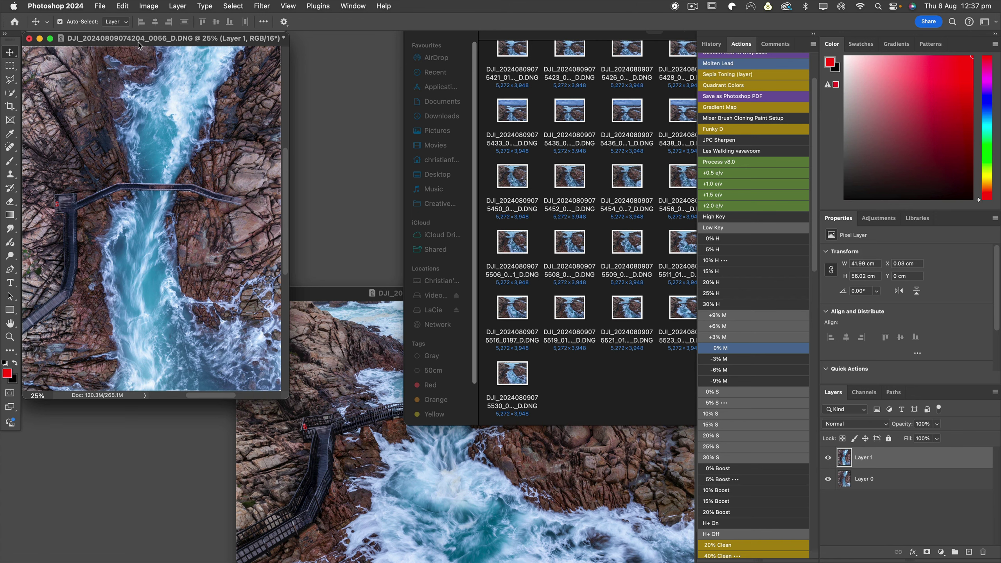
pyautogui.moveTo(179, 39); pyautogui.dragTo(445, 73)
pyautogui.doubleClick(445, 73)
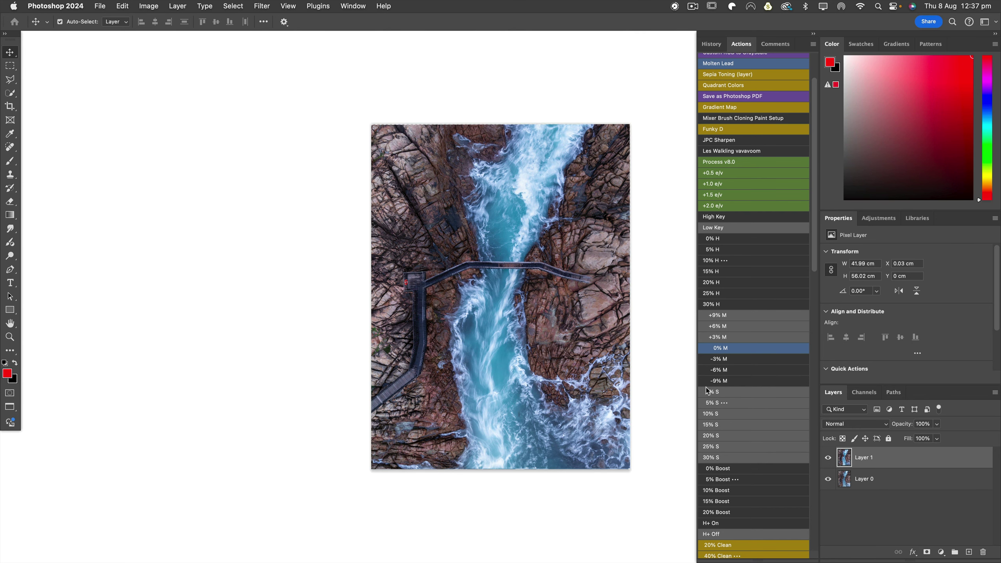
pyautogui.press('super+equal')
pyautogui.press('super+equal')
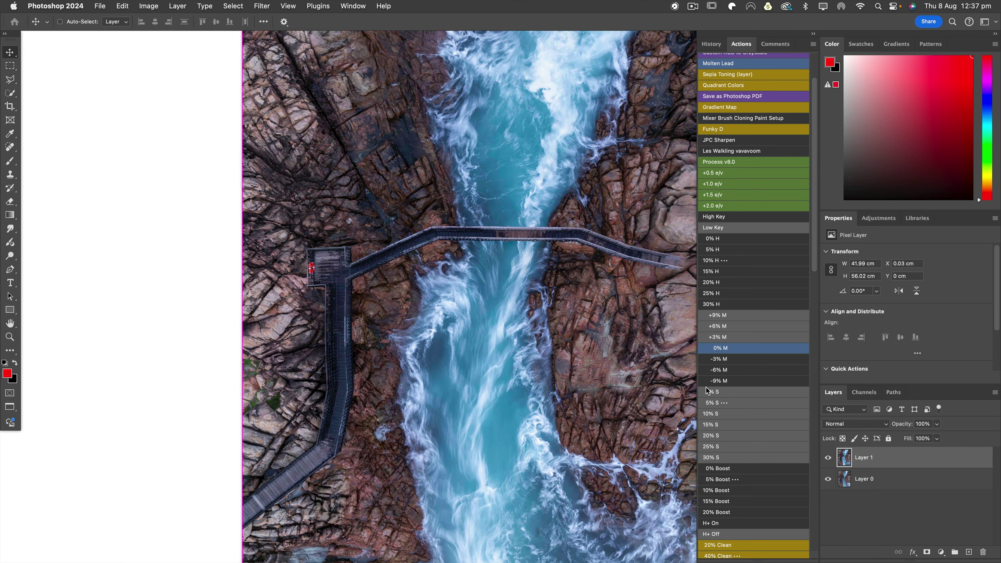
pyautogui.press('super+equal')
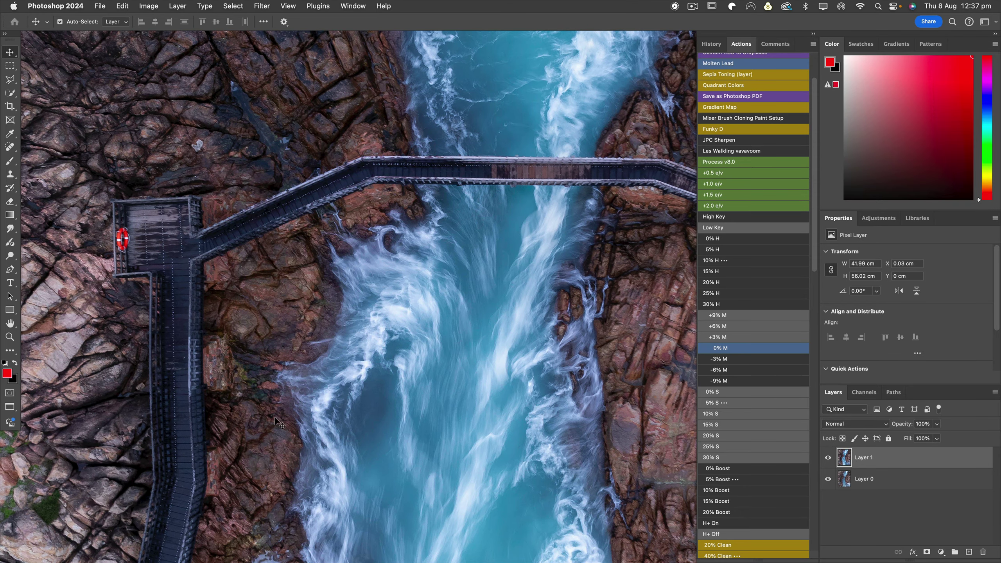
pyautogui.moveTo(402, 326); pyautogui.dragTo(281, 343)
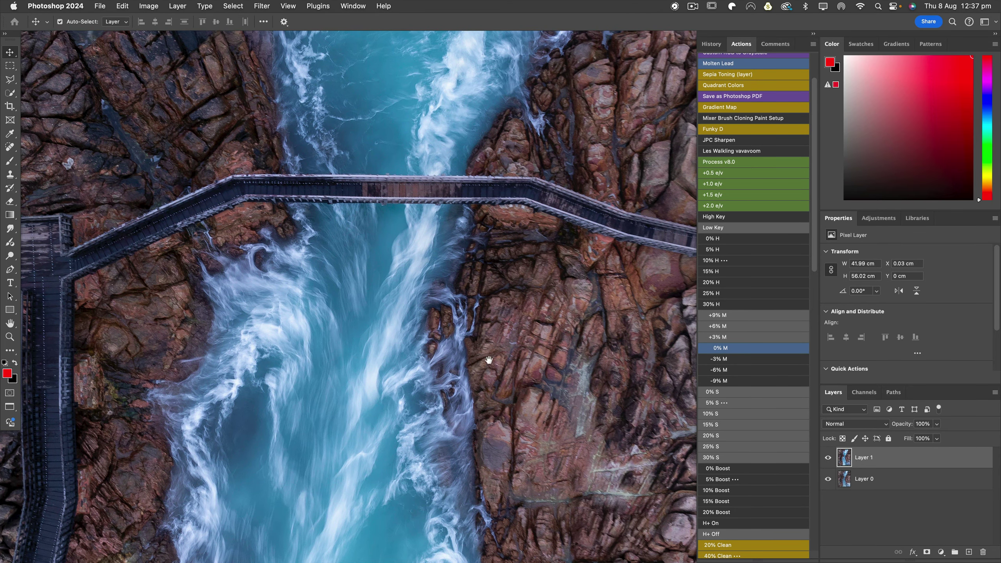
pyautogui.moveTo(488, 359); pyautogui.dragTo(347, 352)
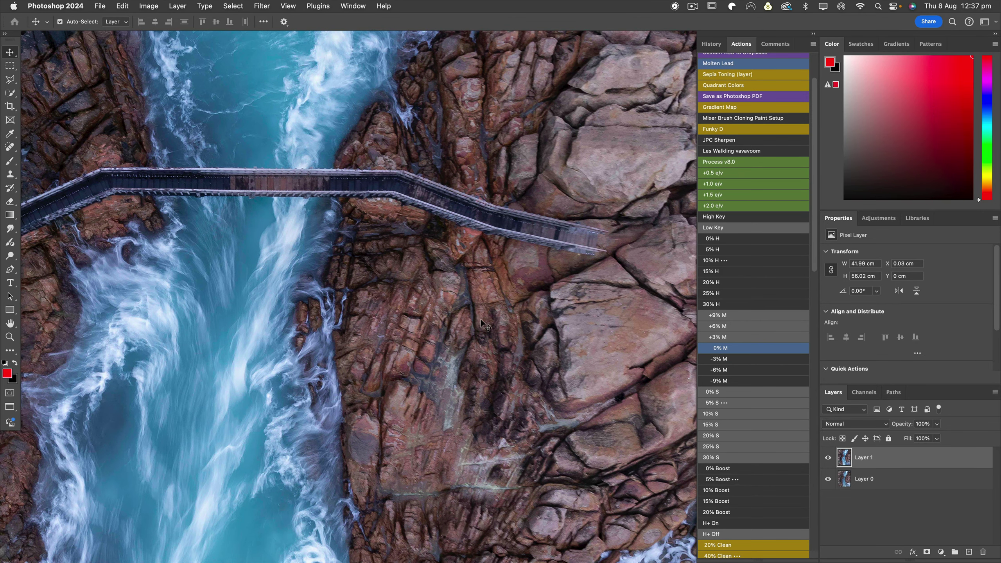
pyautogui.click(828, 458)
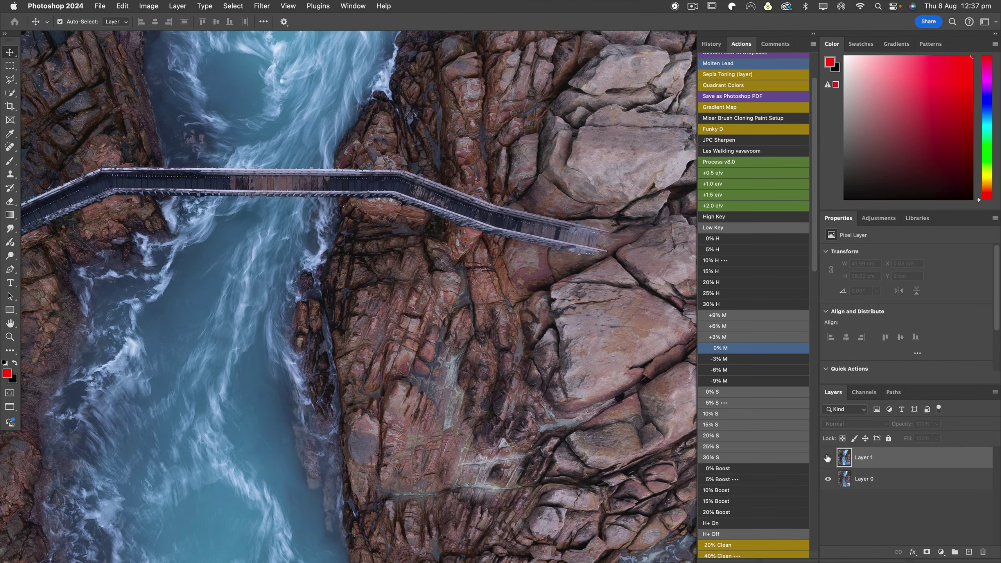
pyautogui.click(828, 458)
pyautogui.click(828, 459)
pyautogui.click(495, 180)
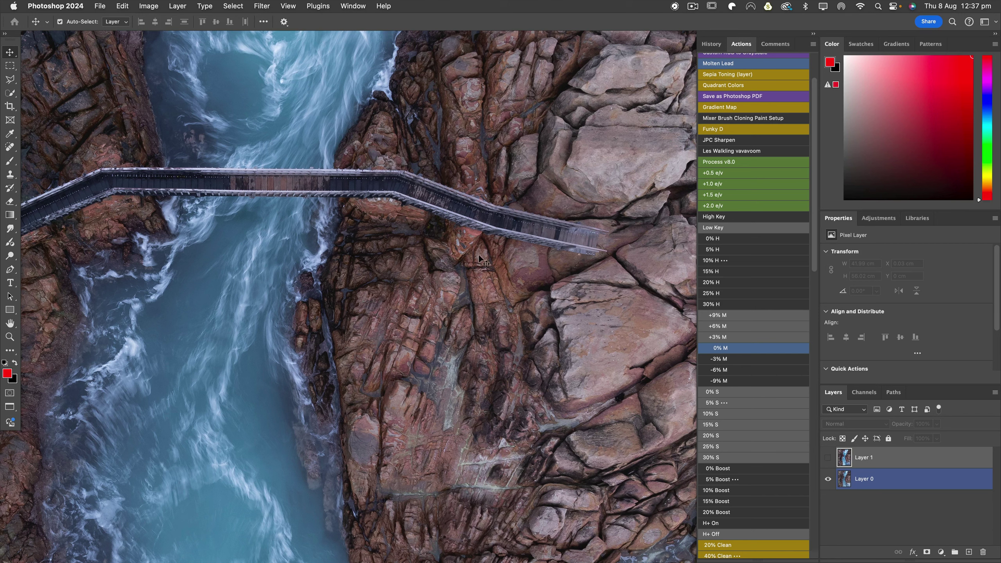
pyautogui.click(828, 458)
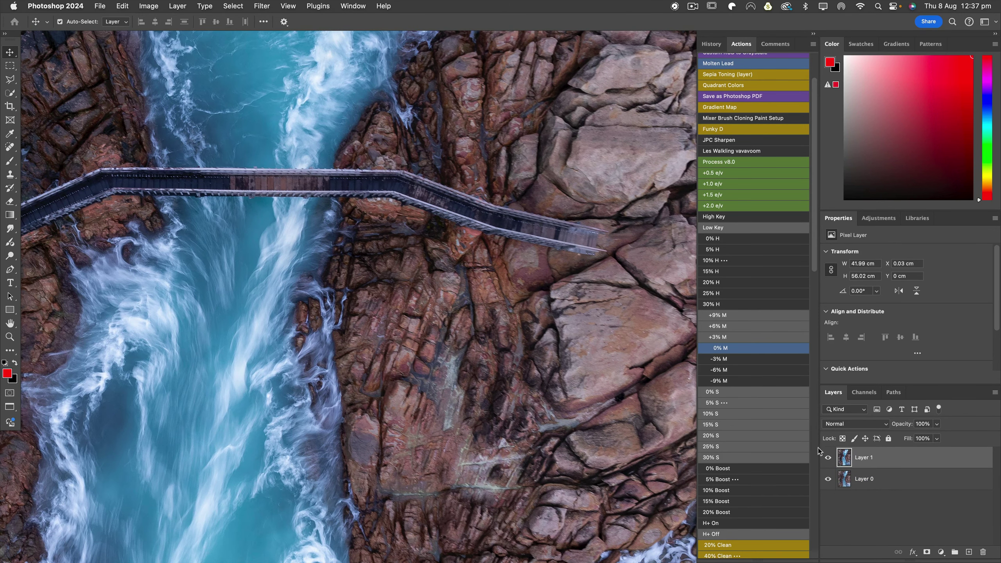
pyautogui.press('super+0')
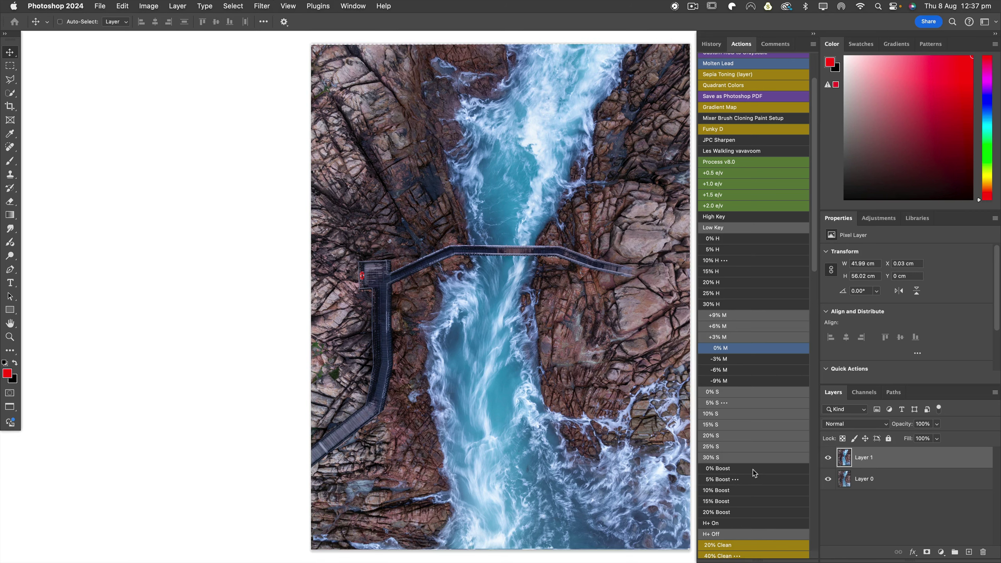
pyautogui.click(901, 480)
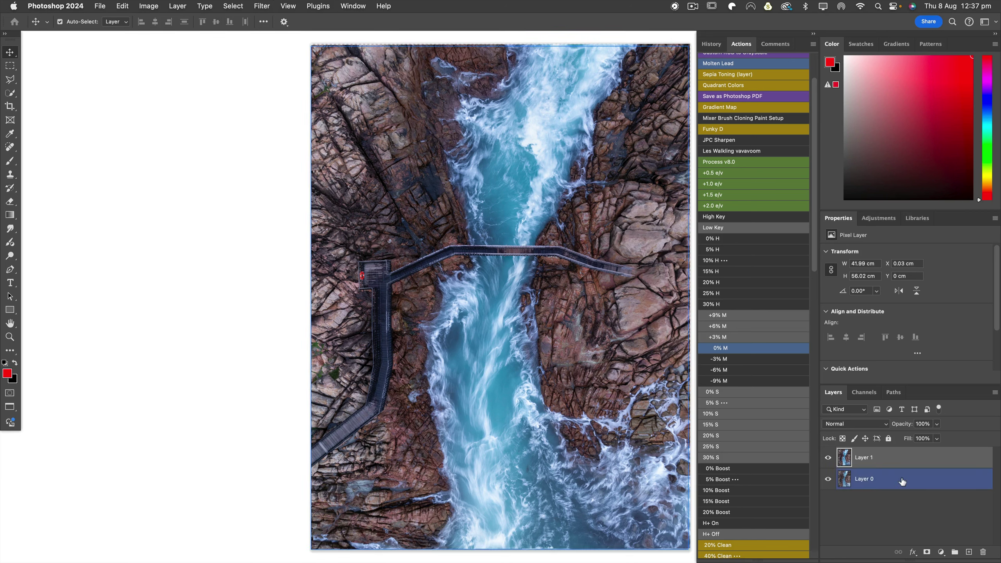
pyautogui.click(123, 6)
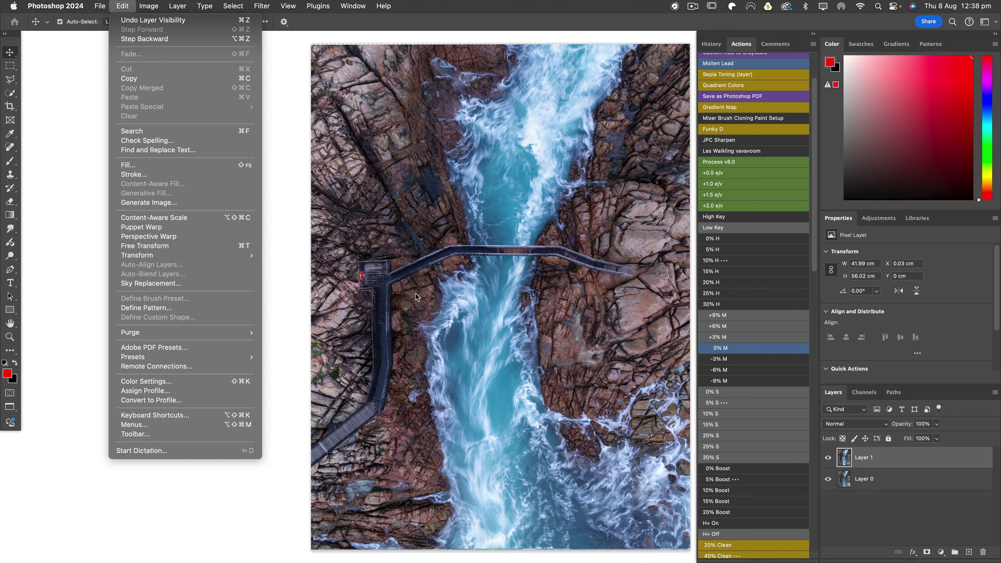
pyautogui.click(828, 456)
pyautogui.click(828, 457)
pyautogui.click(828, 457)
pyautogui.click(829, 459)
pyautogui.click(828, 458)
pyautogui.click(828, 458)
pyautogui.click(829, 458)
pyautogui.click(828, 458)
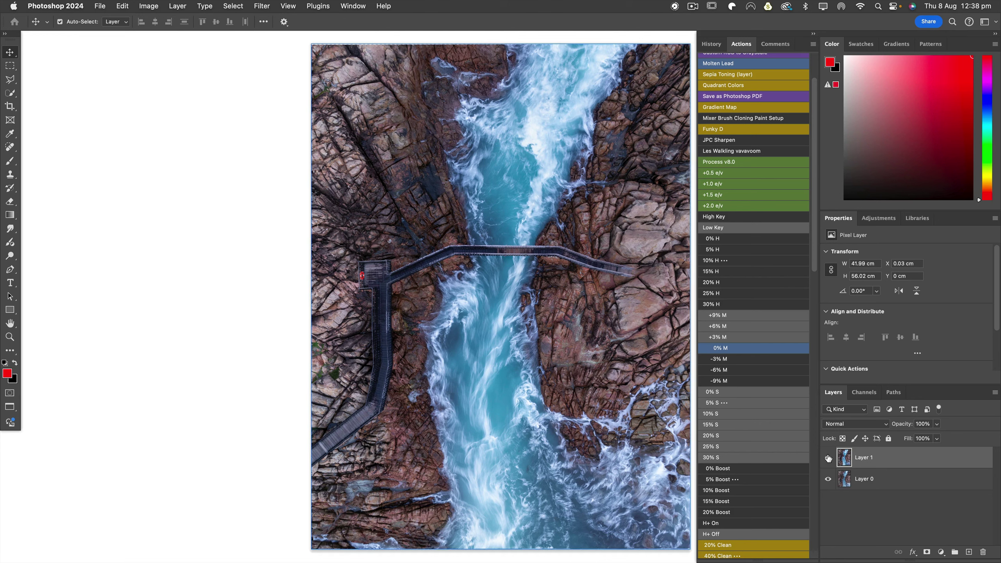
pyautogui.click(828, 459)
pyautogui.click(828, 459)
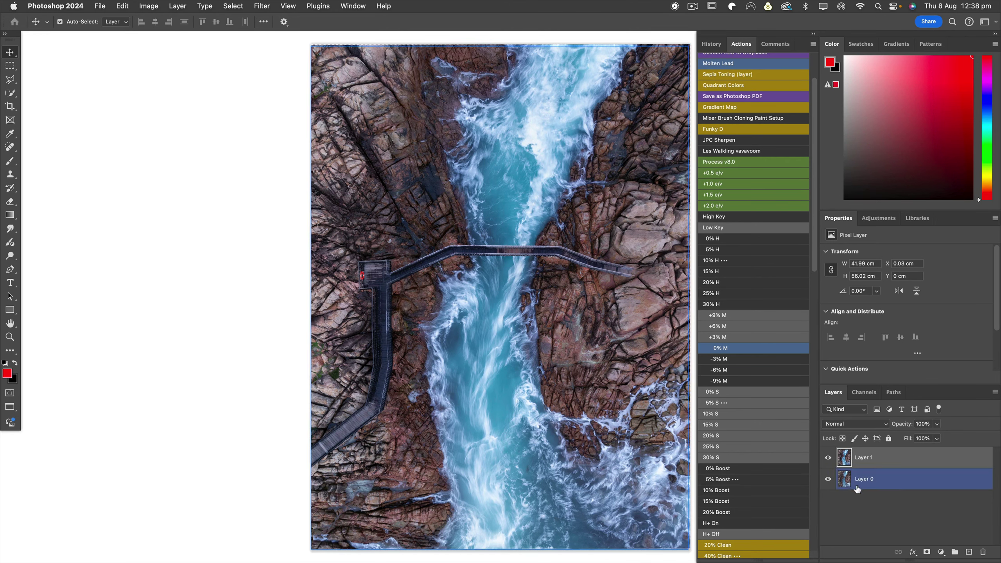
# - Add a mask to Layer 1 from Layer 0's selection and invert it to hide the layer
pyautogui.keyDown('super'); pyautogui.click(845, 478); pyautogui.keyUp('super')
pyautogui.click(928, 552)
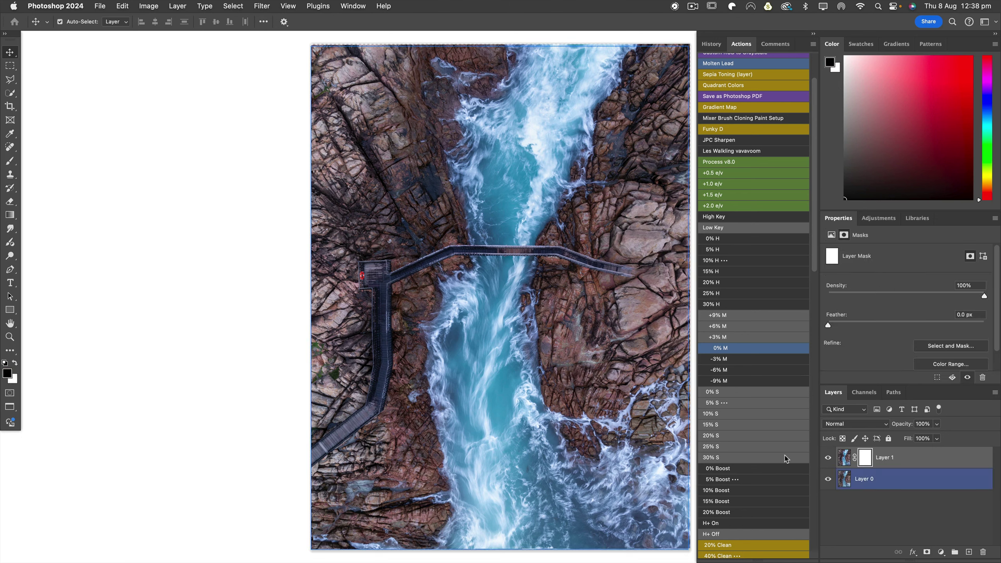
pyautogui.press('super+i')
pyautogui.keyDown('super'); pyautogui.click(494, 302); pyautogui.keyUp('super')
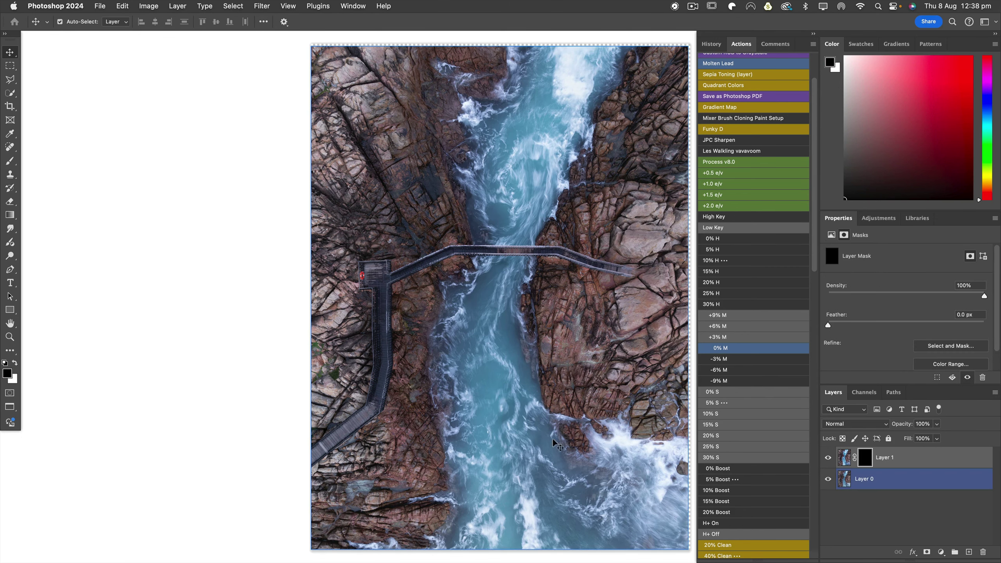
# - Paint white with a 600–500 brush to reveal Layer 1's brighter water along the river
pyautogui.press('b')
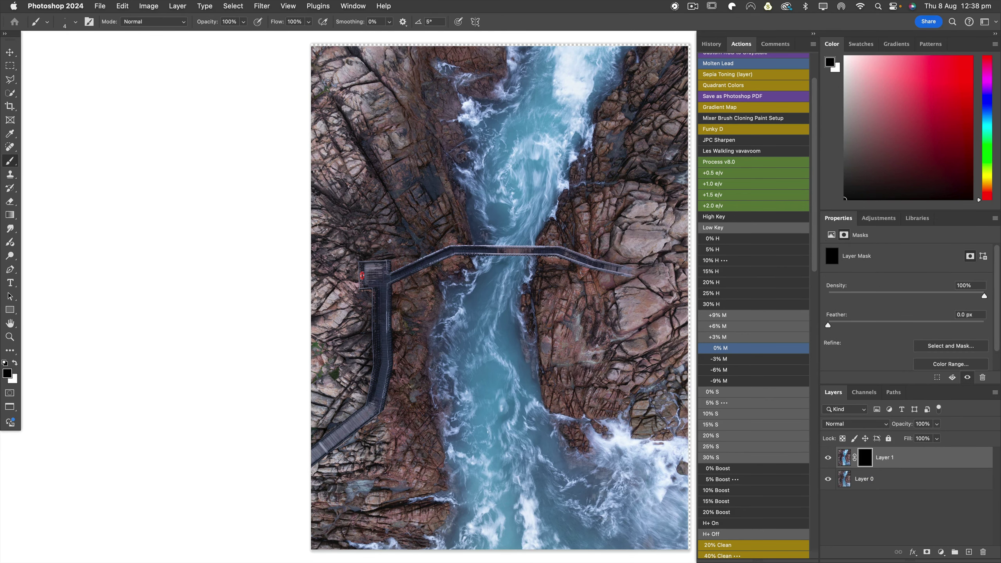
pyautogui.press('x')
pyautogui.press(']')
pyautogui.press(']')
pyautogui.press(']')
pyautogui.press(']')
pyautogui.press(']')
pyautogui.press(']')
pyautogui.moveTo(463, 369)
pyautogui.mouseDown()
pyautogui.moveTo(484, 392)
pyautogui.moveTo(514, 498)
pyautogui.moveTo(506, 482)
pyautogui.moveTo(576, 538)
pyautogui.moveTo(533, 500)
pyautogui.moveTo(590, 479)
pyautogui.moveTo(598, 453)
pyautogui.moveTo(634, 475)
pyautogui.moveTo(679, 478)
pyautogui.moveTo(640, 491)
pyautogui.moveTo(632, 514)
pyautogui.moveTo(622, 499)
pyautogui.moveTo(640, 464)
pyautogui.moveTo(679, 463)
pyautogui.moveTo(675, 475)
pyautogui.moveTo(670, 468)
pyautogui.moveTo(629, 487)
pyautogui.moveTo(612, 520)
pyautogui.moveTo(586, 516)
pyautogui.moveTo(525, 535)
pyautogui.moveTo(508, 507)
pyautogui.moveTo(476, 542)
pyautogui.moveTo(455, 377)
pyautogui.moveTo(462, 395)
pyautogui.moveTo(463, 323)
pyautogui.moveTo(469, 341)
pyautogui.moveTo(509, 317)
pyautogui.moveTo(518, 409)
pyautogui.moveTo(500, 379)
pyautogui.moveTo(535, 463)
pyautogui.moveTo(524, 456)
pyautogui.moveTo(546, 468)
pyautogui.moveTo(574, 510)
pyautogui.moveTo(546, 510)
pyautogui.moveTo(498, 426)
pyautogui.moveTo(479, 311)
pyautogui.mouseUp()
pyautogui.moveTo(510, 209)
pyautogui.mouseDown()
pyautogui.moveTo(512, 155)
pyautogui.moveTo(551, 117)
pyautogui.moveTo(565, 61)
pyautogui.moveTo(565, 74)
pyautogui.moveTo(571, 55)
pyautogui.moveTo(592, 45)
pyautogui.moveTo(590, 54)
pyautogui.moveTo(557, 50)
pyautogui.moveTo(521, 197)
pyautogui.moveTo(532, 118)
pyautogui.mouseUp()
pyautogui.press('[')
pyautogui.press('[')
pyautogui.press('[')
pyautogui.press('[')
pyautogui.press('[')
pyautogui.press('[')
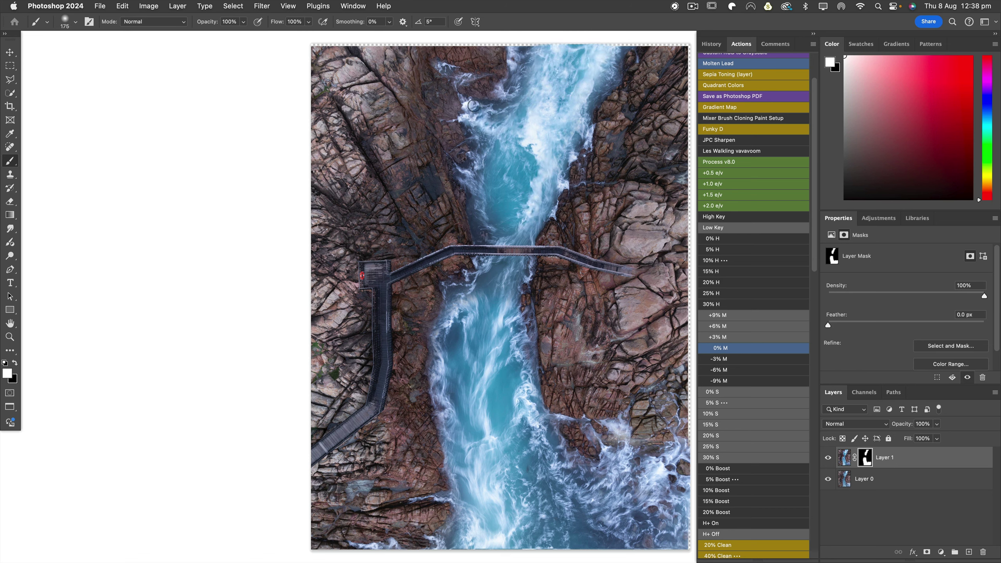
pyautogui.moveTo(472, 106)
pyautogui.mouseDown()
pyautogui.moveTo(506, 110)
pyautogui.moveTo(520, 70)
pyautogui.mouseUp()
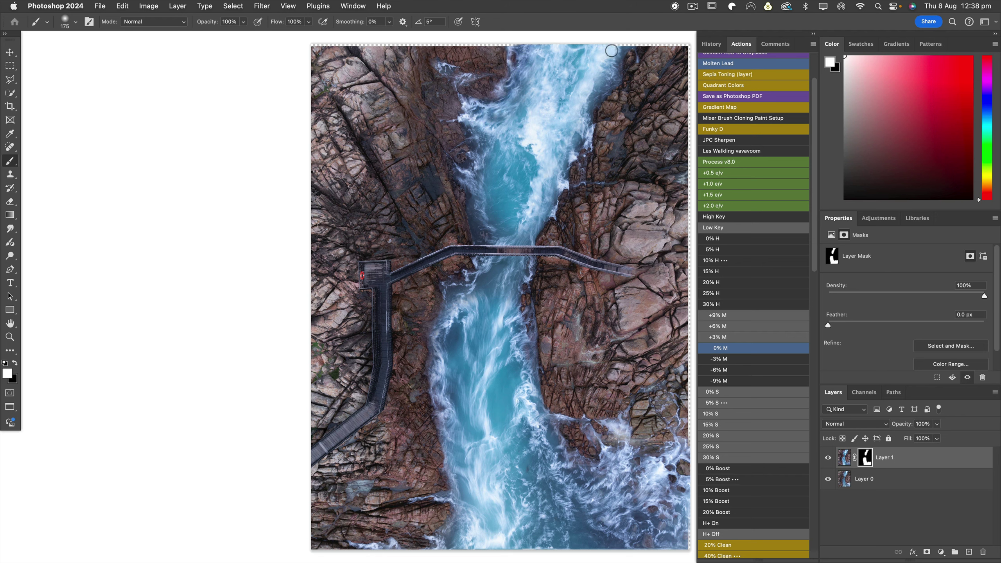
pyautogui.moveTo(612, 50)
pyautogui.mouseDown()
pyautogui.moveTo(600, 92)
pyautogui.moveTo(613, 56)
pyautogui.moveTo(575, 145)
pyautogui.moveTo(578, 134)
pyautogui.moveTo(549, 152)
pyautogui.moveTo(547, 60)
pyautogui.moveTo(512, 116)
pyautogui.moveTo(523, 67)
pyautogui.moveTo(511, 130)
pyautogui.moveTo(494, 123)
pyautogui.moveTo(507, 136)
pyautogui.moveTo(473, 106)
pyautogui.moveTo(513, 177)
pyautogui.moveTo(550, 164)
pyautogui.moveTo(555, 187)
pyautogui.moveTo(584, 132)
pyautogui.moveTo(580, 124)
pyautogui.moveTo(514, 156)
pyautogui.moveTo(495, 157)
pyautogui.moveTo(480, 135)
pyautogui.moveTo(487, 159)
pyautogui.moveTo(476, 123)
pyautogui.moveTo(483, 227)
pyautogui.moveTo(518, 222)
pyautogui.mouseUp()
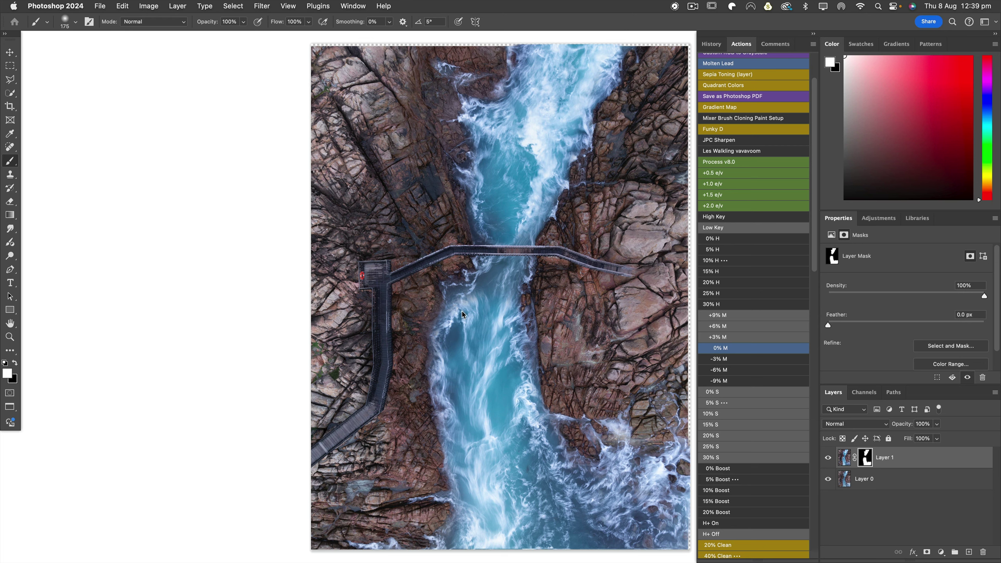
pyautogui.moveTo(463, 314)
pyautogui.mouseDown()
pyautogui.moveTo(458, 289)
pyautogui.moveTo(475, 299)
pyautogui.moveTo(507, 278)
pyautogui.moveTo(514, 302)
pyautogui.moveTo(515, 278)
pyautogui.moveTo(498, 269)
pyautogui.moveTo(493, 283)
pyautogui.moveTo(482, 231)
pyautogui.moveTo(487, 221)
pyautogui.moveTo(521, 231)
pyautogui.moveTo(530, 210)
pyautogui.mouseUp()
# - Paint white over the faint pink spots in the upper river, undoing a stray black dab
pyautogui.press('x')
pyautogui.press('\\')
pyautogui.press('\\')
pyautogui.press('x')
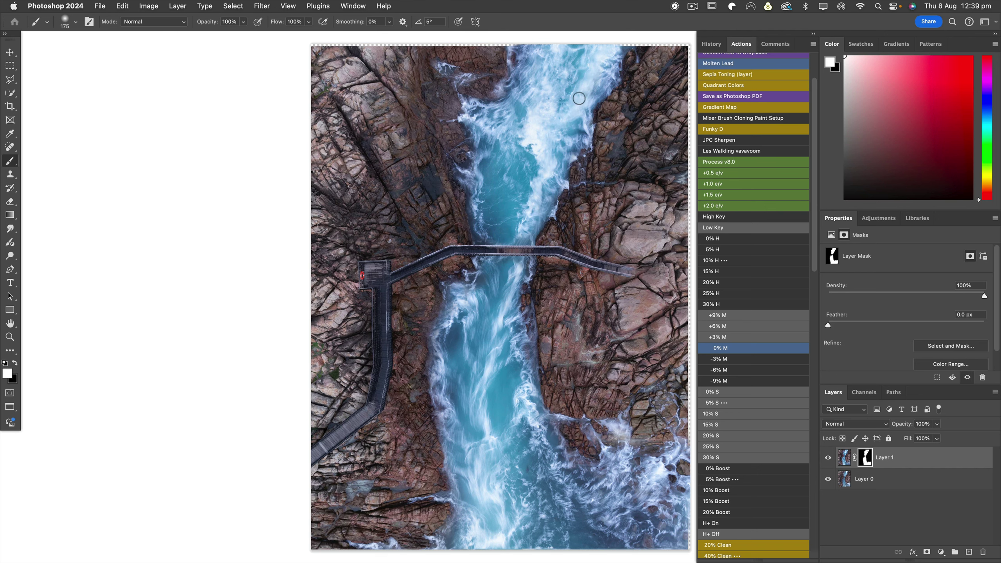
pyautogui.press('x')
pyautogui.press('\\')
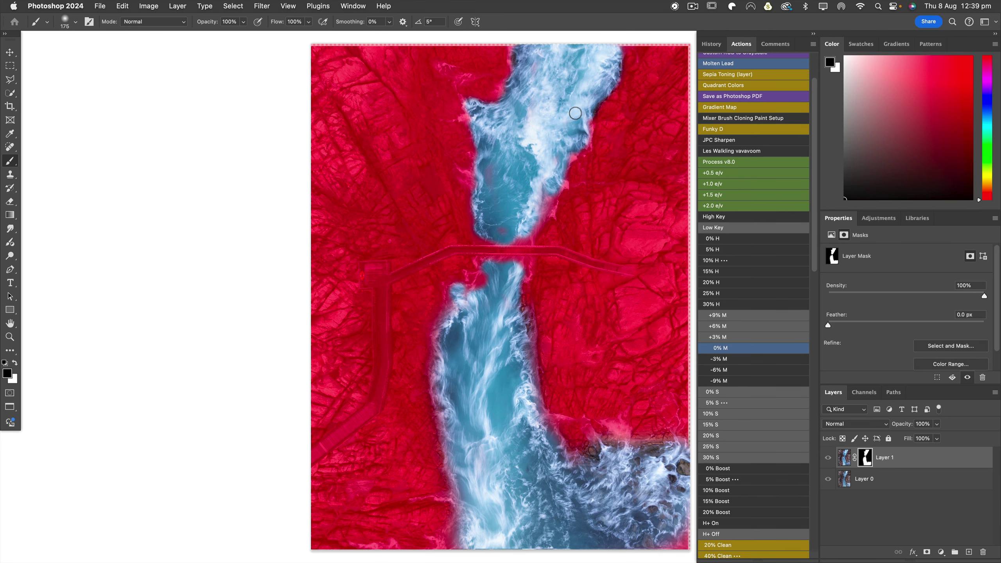
pyautogui.moveTo(532, 81)
pyautogui.mouseDown()
pyautogui.moveTo(534, 73)
pyautogui.moveTo(532, 81)
pyautogui.mouseUp()
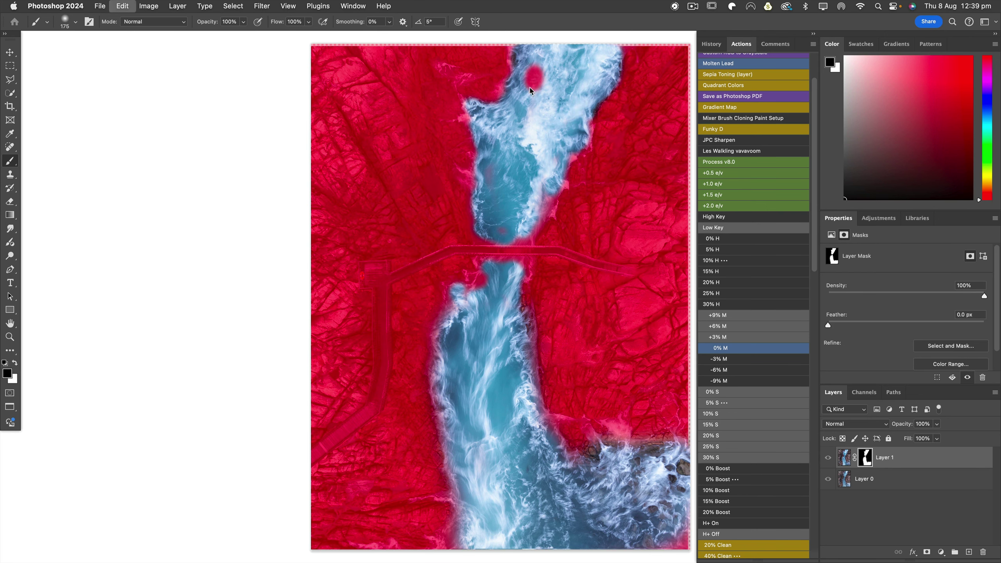
pyautogui.press('super+z')
pyautogui.press('x')
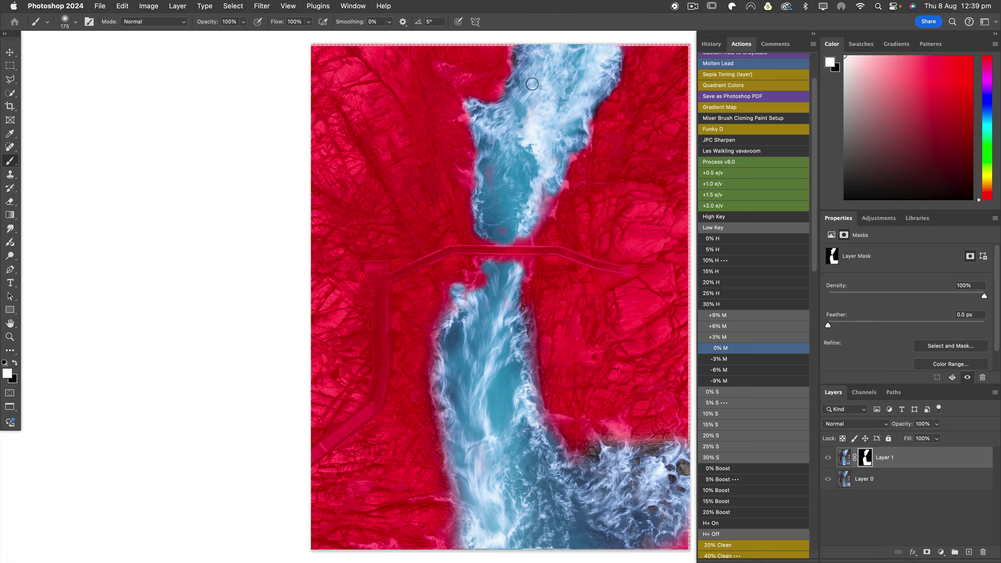
pyautogui.click(489, 170)
pyautogui.click(502, 231)
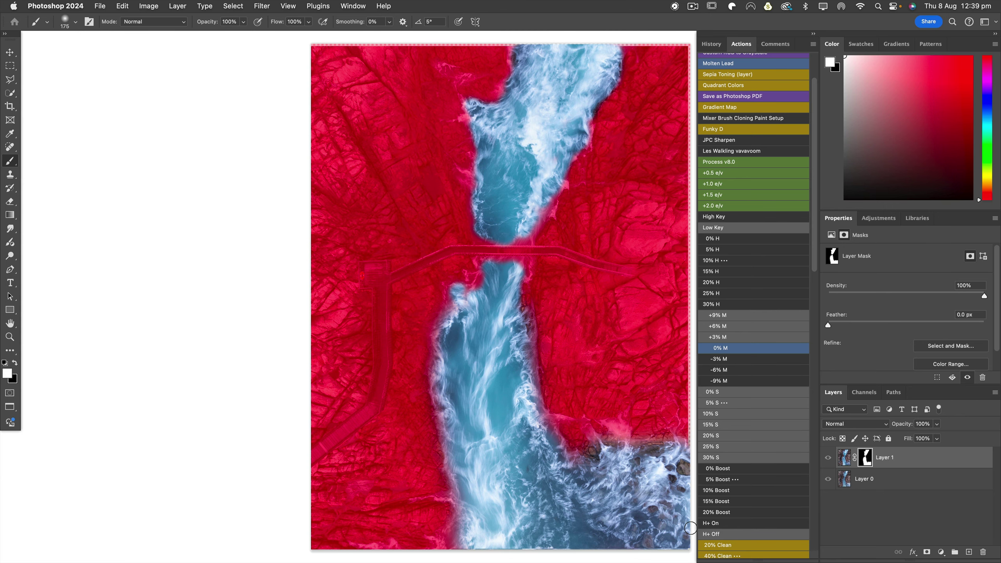
# - Zoom in on the bridge area and shrink the brush to size 80
pyautogui.press('\\')
pyautogui.press('super+plus')
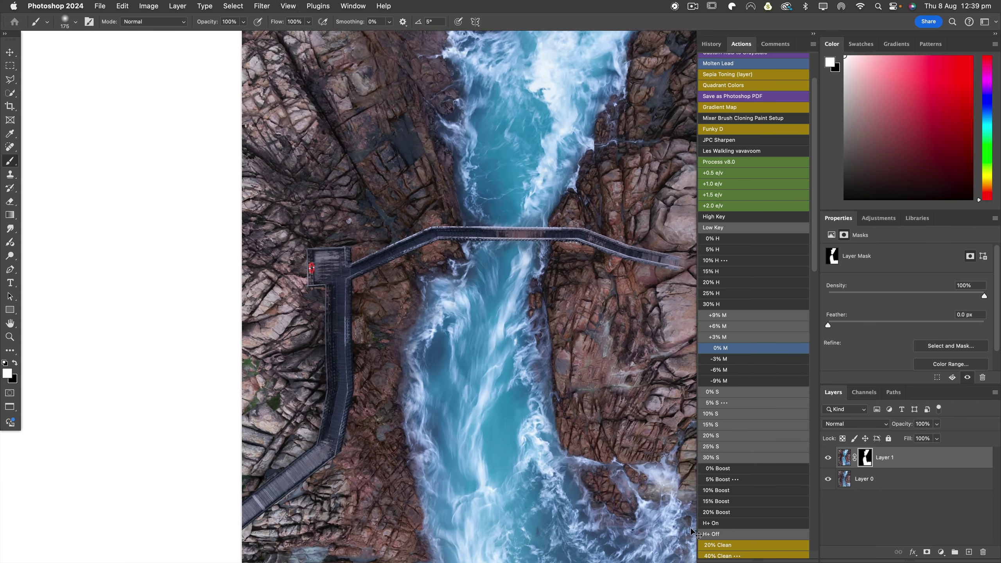
pyautogui.moveTo(447, 280); pyautogui.dragTo(418, 354)
pyautogui.press('[')
pyautogui.press('[')
pyautogui.press('[')
pyautogui.press('[')
pyautogui.press('[')
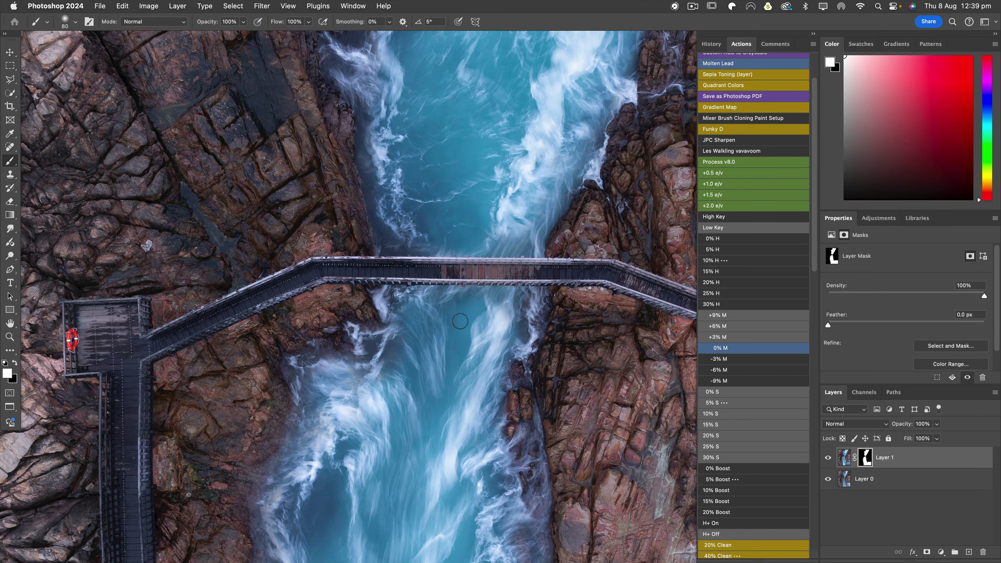
pyautogui.press('[')
pyautogui.press('[')
pyautogui.press('[')
pyautogui.press('[')
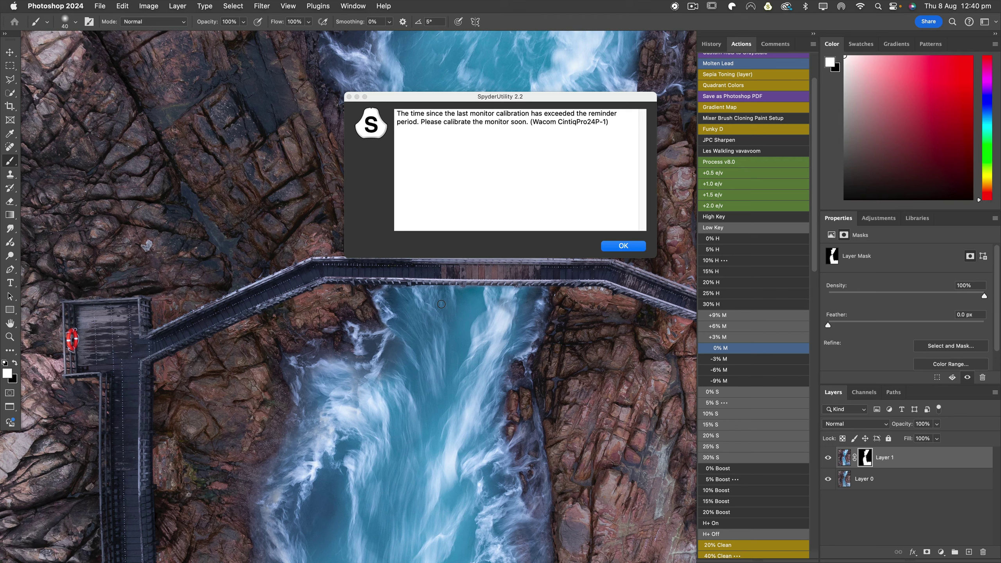
# - Dismiss the calibration reminder and paint white over the masked-out patch below the bridge
pyautogui.click(616, 245)
pyautogui.press('\\')
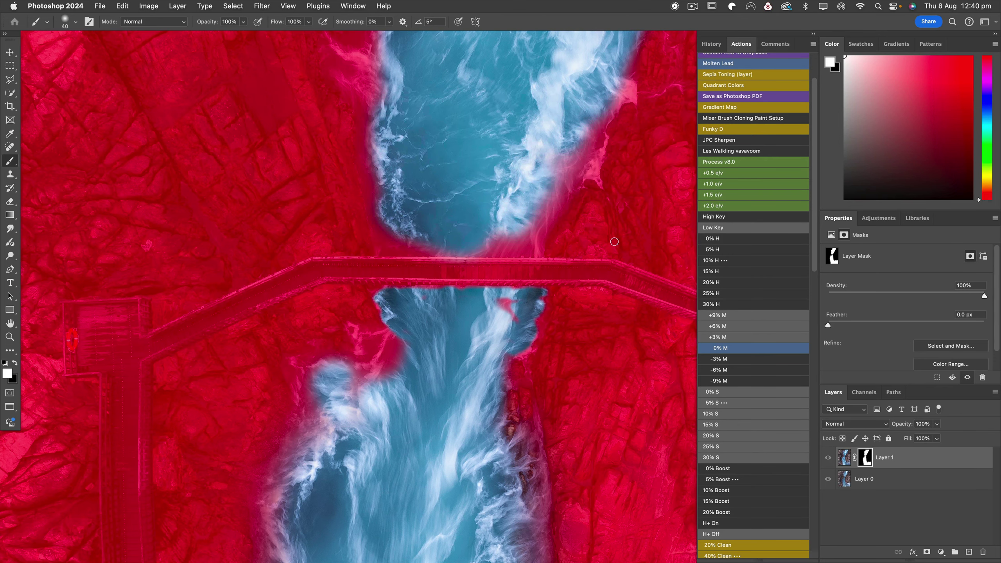
pyautogui.moveTo(510, 312); pyautogui.dragTo(511, 305)
pyautogui.press('\\')
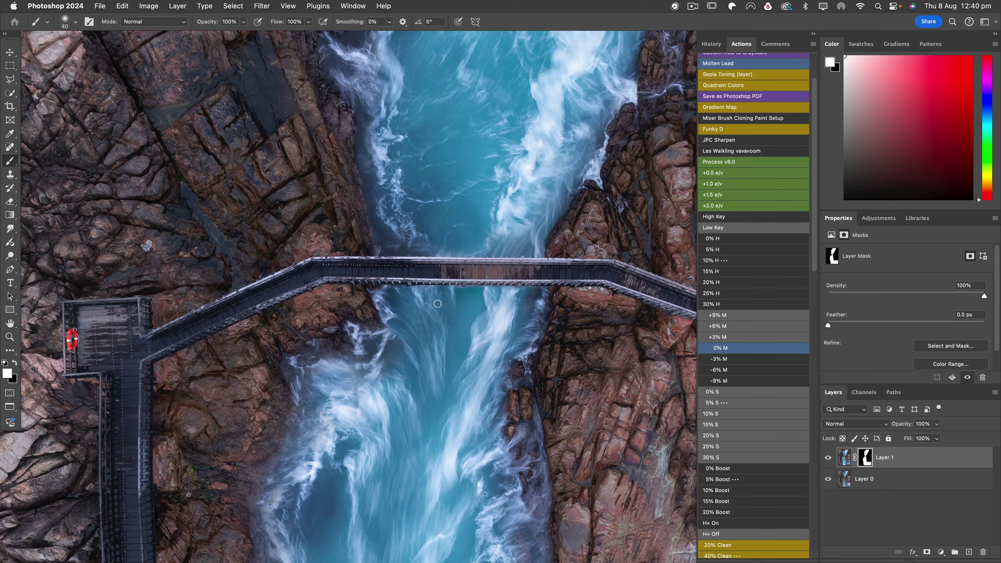
# - Check the mask overlay, shrink the brush to size 35, and zoom in on the bridge deck
pyautogui.press('\\')
pyautogui.press('\\')
pyautogui.press('[')
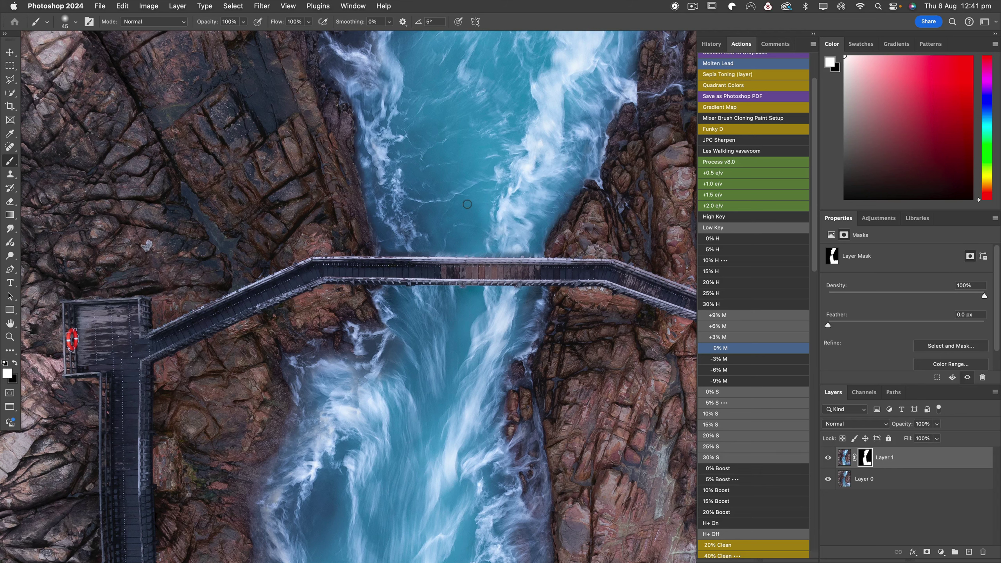
pyautogui.scroll(5, 467, 204)
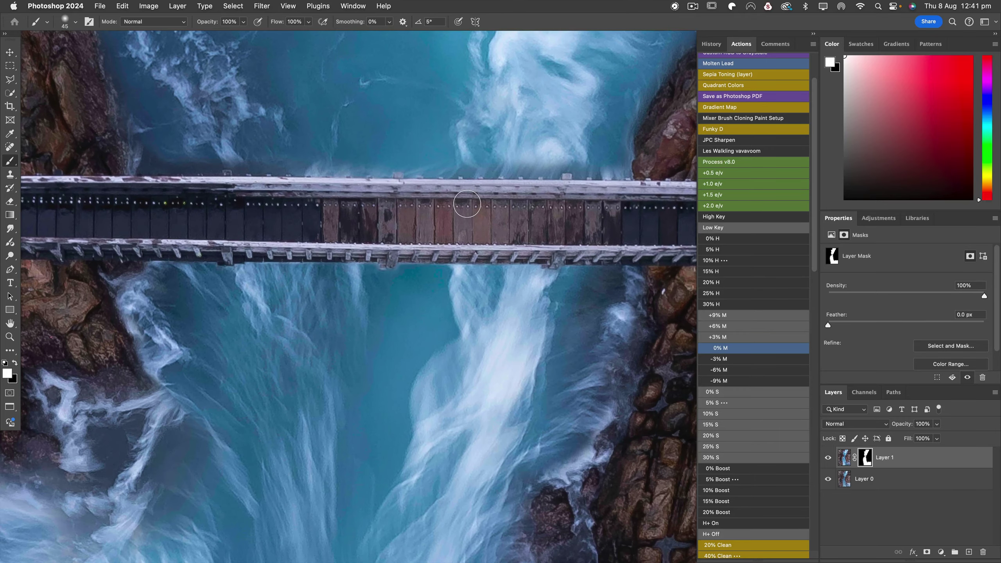
pyautogui.scroll(6, 354, 379)
pyautogui.hscroll(5, 354, 378)
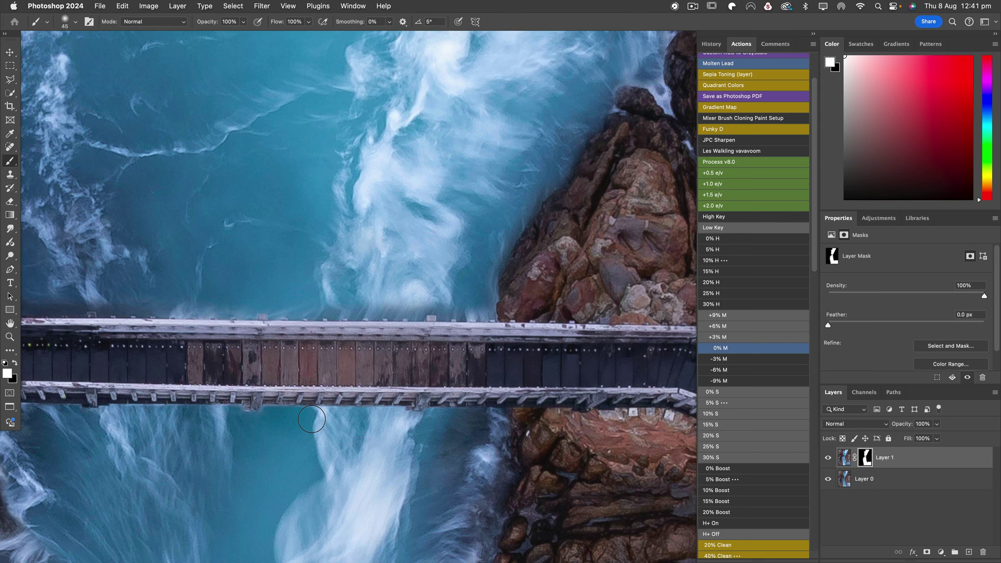
# - Paint black at 30% on the mask to mute the white spray above the bridge
pyautogui.press('x')
pyautogui.moveTo(365, 314)
pyautogui.mouseDown()
pyautogui.moveTo(380, 298)
pyautogui.moveTo(387, 324)
pyautogui.moveTo(418, 311)
pyautogui.moveTo(431, 327)
pyautogui.mouseUp()
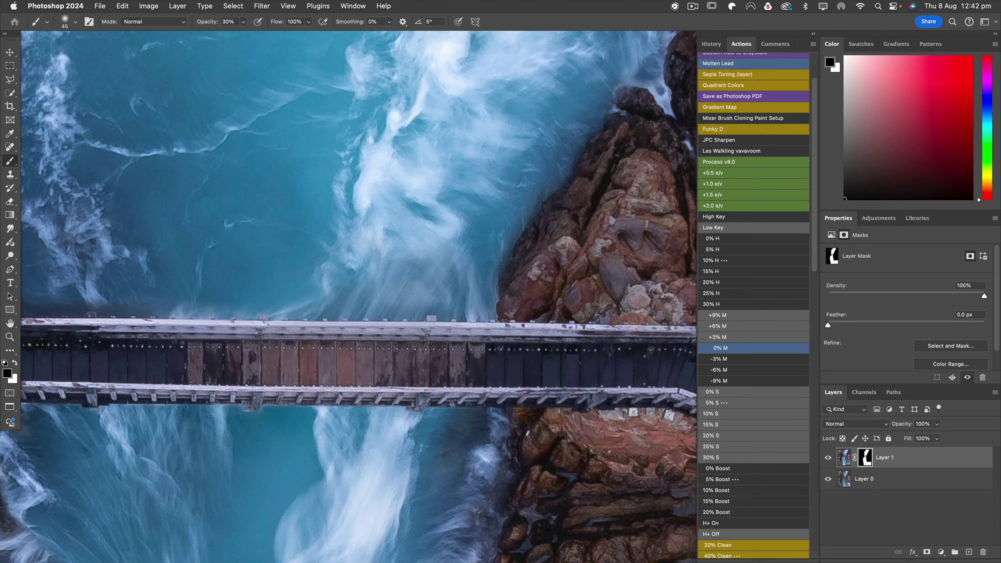
pyautogui.moveTo(145, 358); pyautogui.dragTo(499, 361)
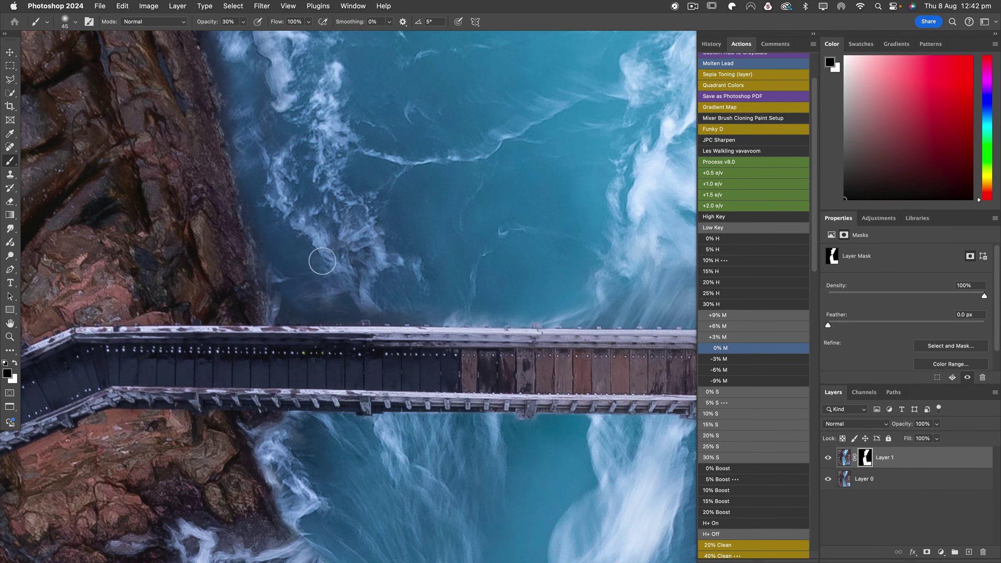
pyautogui.moveTo(328, 260); pyautogui.dragTo(373, 286)
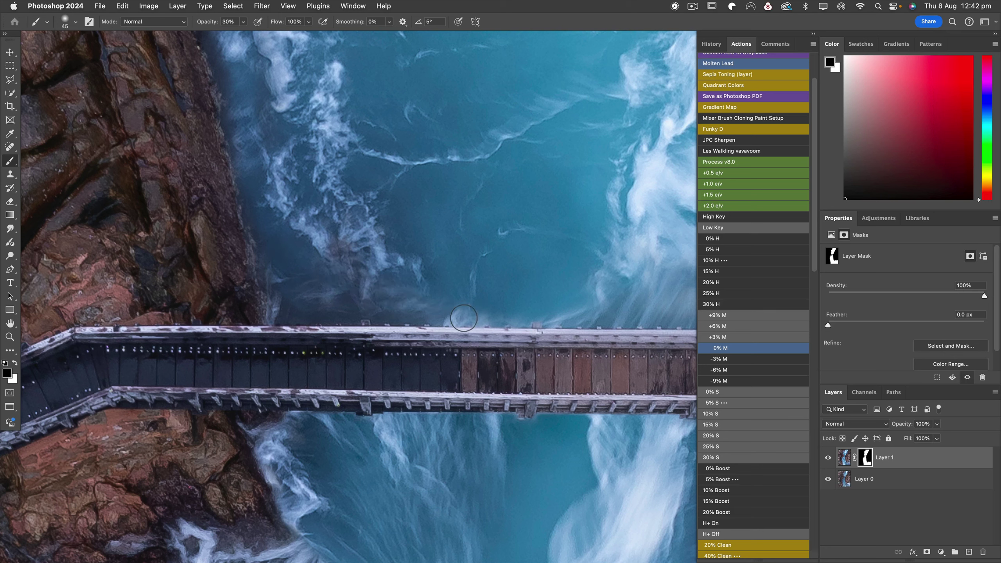
# - At 100% white, fill the blank strip along the top edge of the image
pyautogui.press('x')
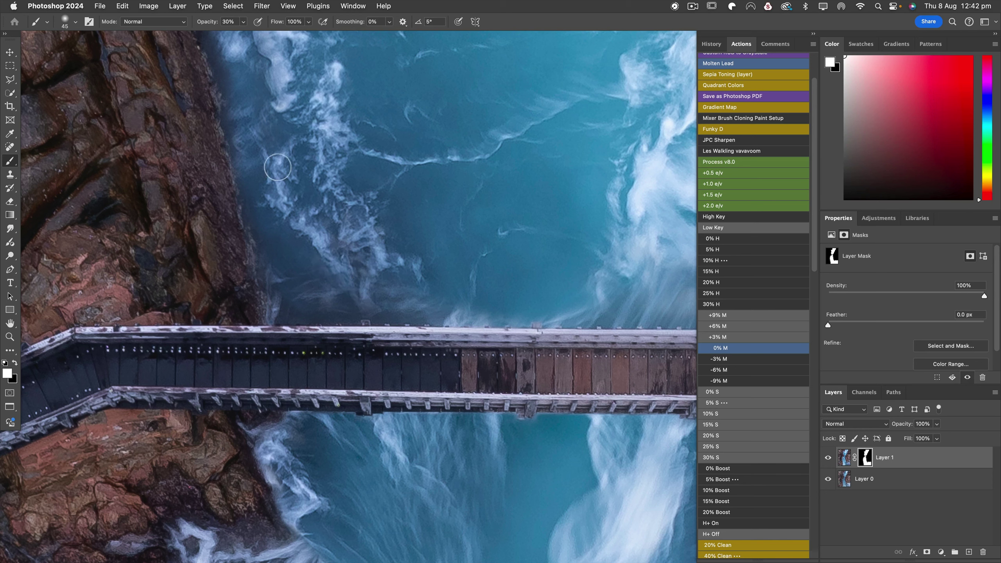
pyautogui.press('0')
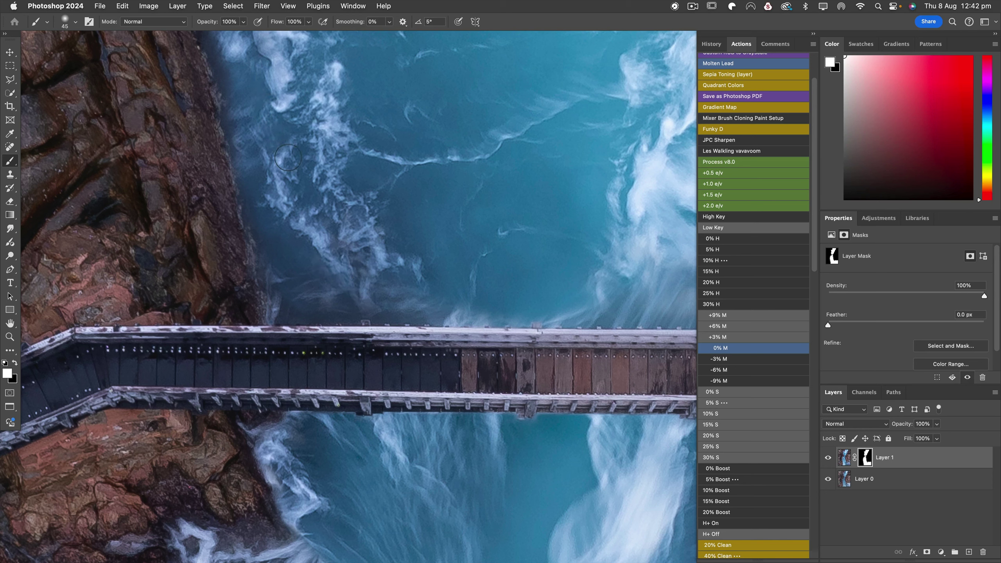
pyautogui.moveTo(284, 157)
pyautogui.mouseDown()
pyautogui.moveTo(413, 236)
pyautogui.moveTo(284, 328)
pyautogui.mouseUp()
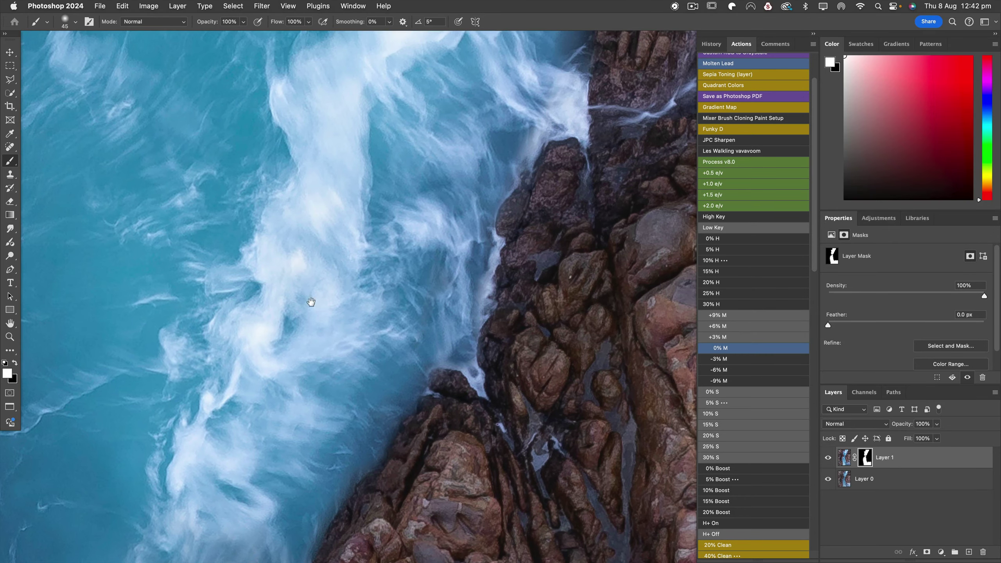
pyautogui.hscroll(3, 308, 287)
pyautogui.scroll(-3, 310, 275)
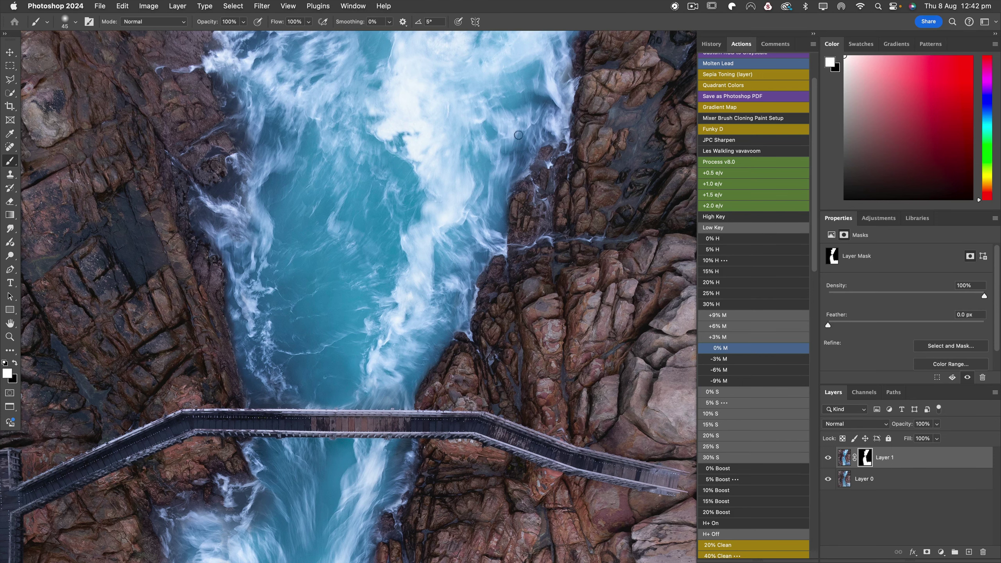
pyautogui.scroll(5, 391, 324)
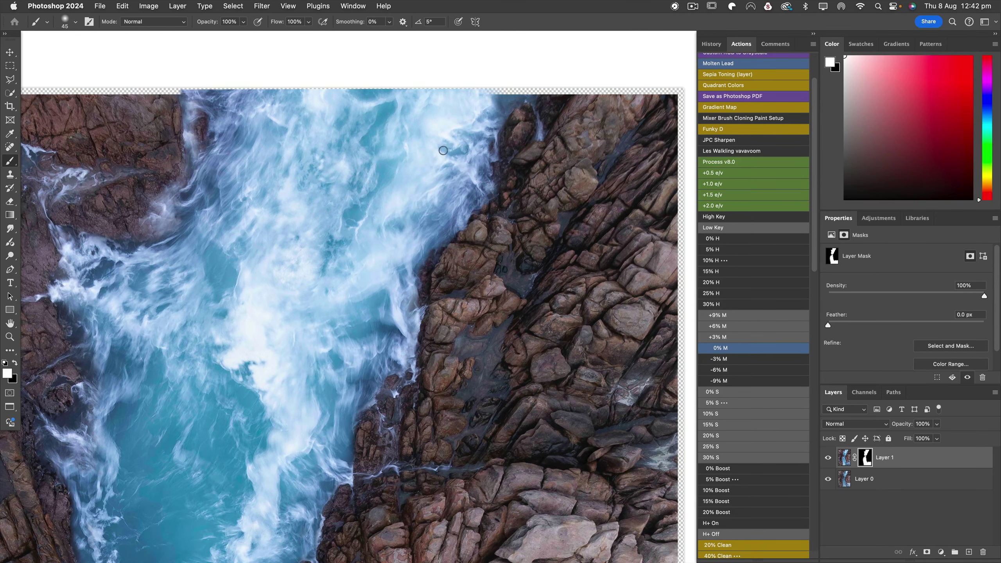
pyautogui.moveTo(479, 106)
pyautogui.mouseDown()
pyautogui.moveTo(492, 88)
pyautogui.moveTo(508, 99)
pyautogui.moveTo(523, 87)
pyautogui.moveTo(486, 89)
pyautogui.mouseUp()
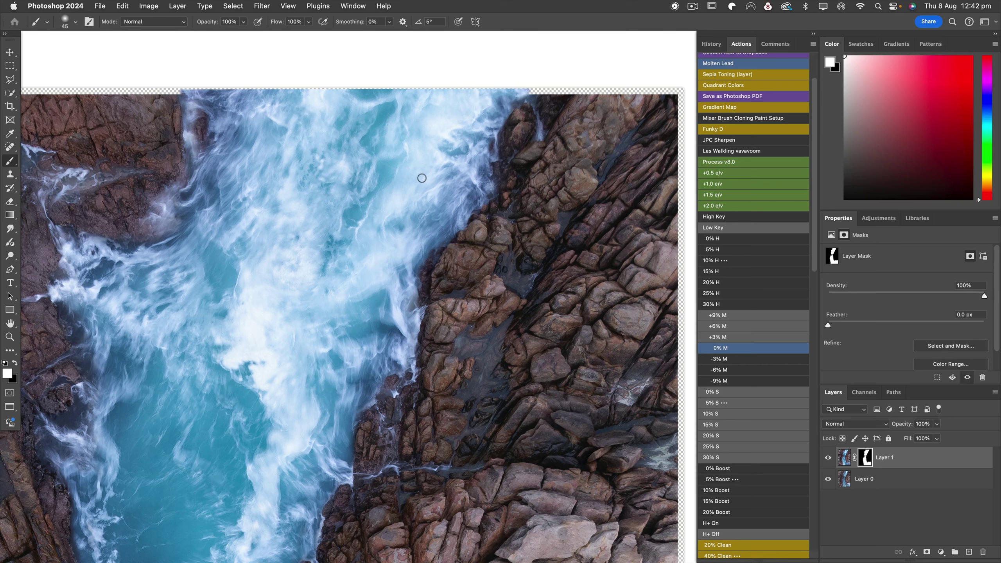
# - Brighten the foam along the water's edge through the channel with white paint
pyautogui.moveTo(422, 177); pyautogui.dragTo(516, 134)
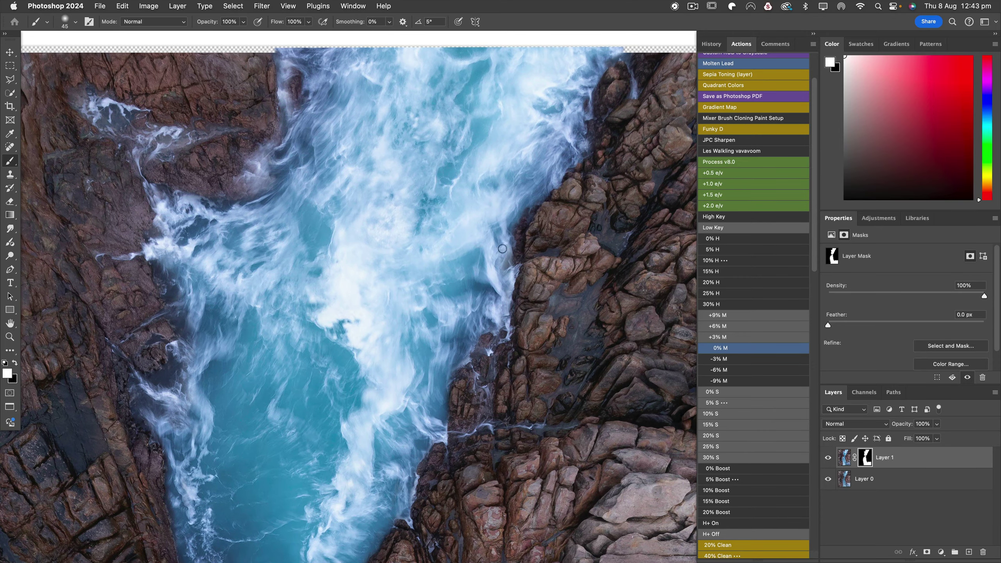
pyautogui.scroll(-15, 468, 238)
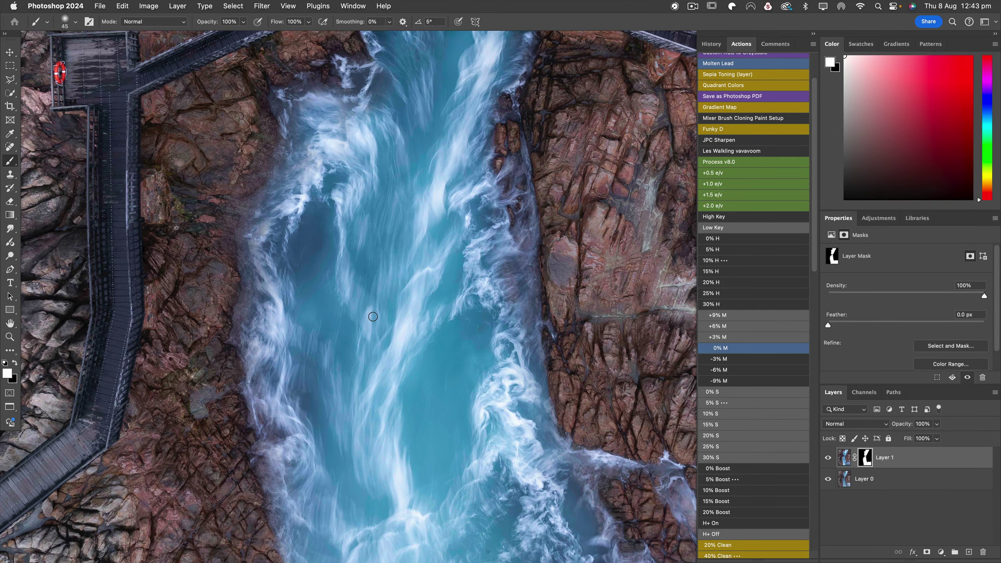
pyautogui.hscroll(-5, 349, 392)
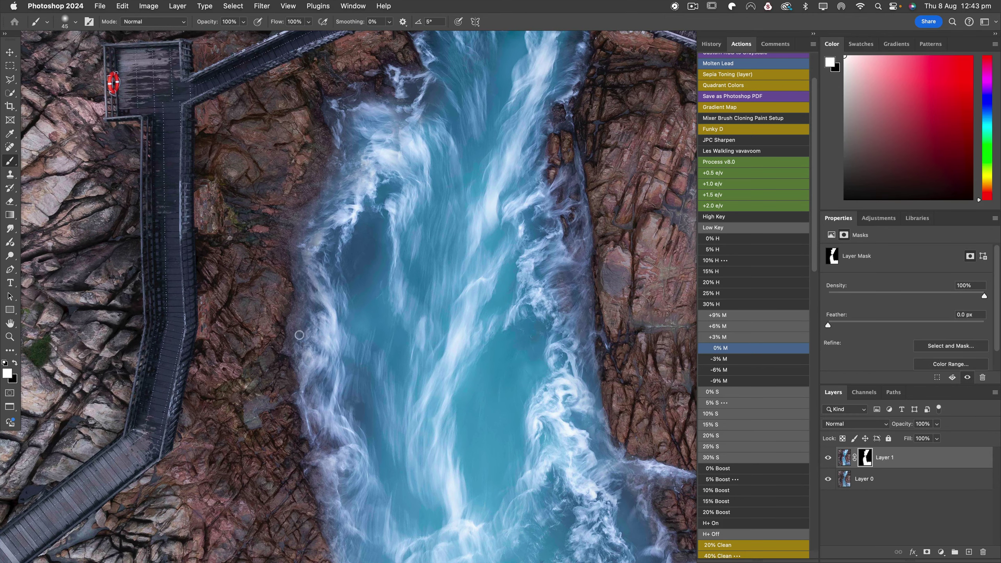
pyautogui.moveTo(295, 331)
pyautogui.mouseDown()
pyautogui.moveTo(304, 221)
pyautogui.moveTo(339, 172)
pyautogui.moveTo(348, 134)
pyautogui.moveTo(336, 117)
pyautogui.moveTo(350, 124)
pyautogui.moveTo(340, 116)
pyautogui.moveTo(412, 106)
pyautogui.mouseUp()
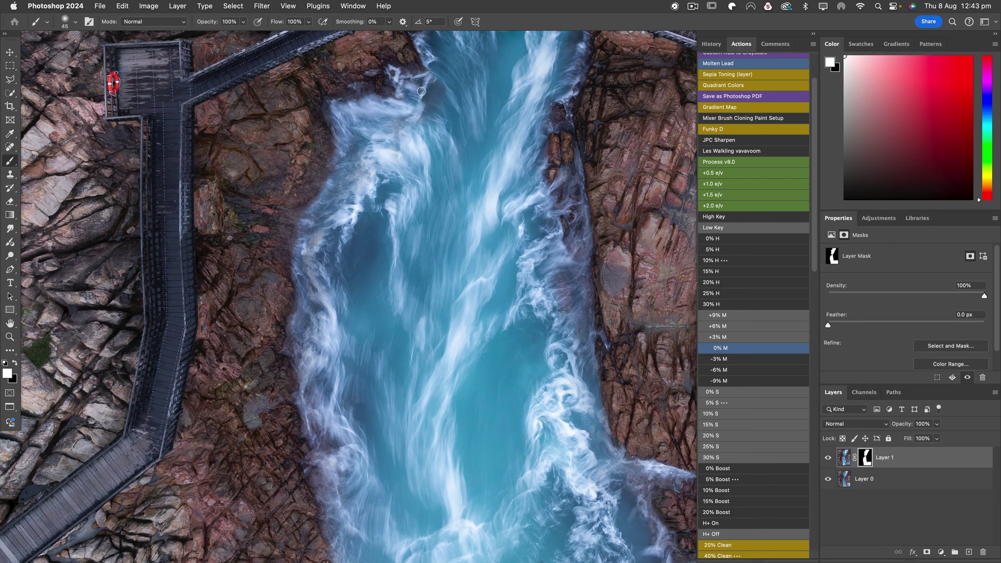
pyautogui.moveTo(417, 87)
pyautogui.mouseDown()
pyautogui.moveTo(448, 96)
pyautogui.moveTo(418, 107)
pyautogui.moveTo(441, 128)
pyautogui.moveTo(426, 146)
pyautogui.moveTo(377, 146)
pyautogui.moveTo(419, 142)
pyautogui.moveTo(383, 115)
pyautogui.moveTo(418, 120)
pyautogui.mouseUp()
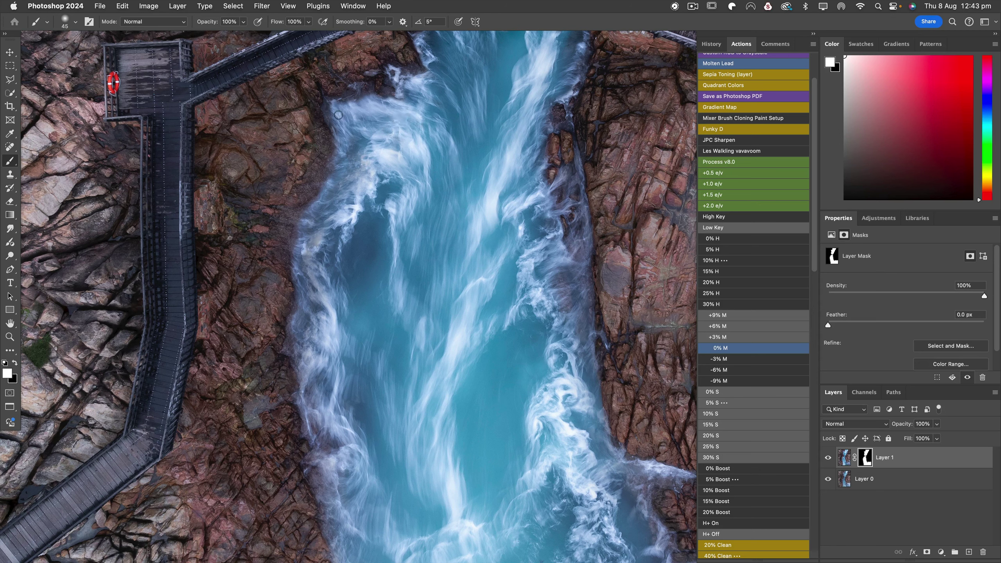
pyautogui.moveTo(338, 114)
pyautogui.mouseDown()
pyautogui.moveTo(337, 193)
pyautogui.moveTo(375, 247)
pyautogui.moveTo(340, 241)
pyautogui.moveTo(325, 212)
pyautogui.moveTo(332, 267)
pyautogui.moveTo(315, 221)
pyautogui.moveTo(301, 262)
pyautogui.moveTo(331, 317)
pyautogui.moveTo(322, 324)
pyautogui.moveTo(304, 317)
pyautogui.moveTo(310, 361)
pyautogui.moveTo(297, 334)
pyautogui.mouseUp()
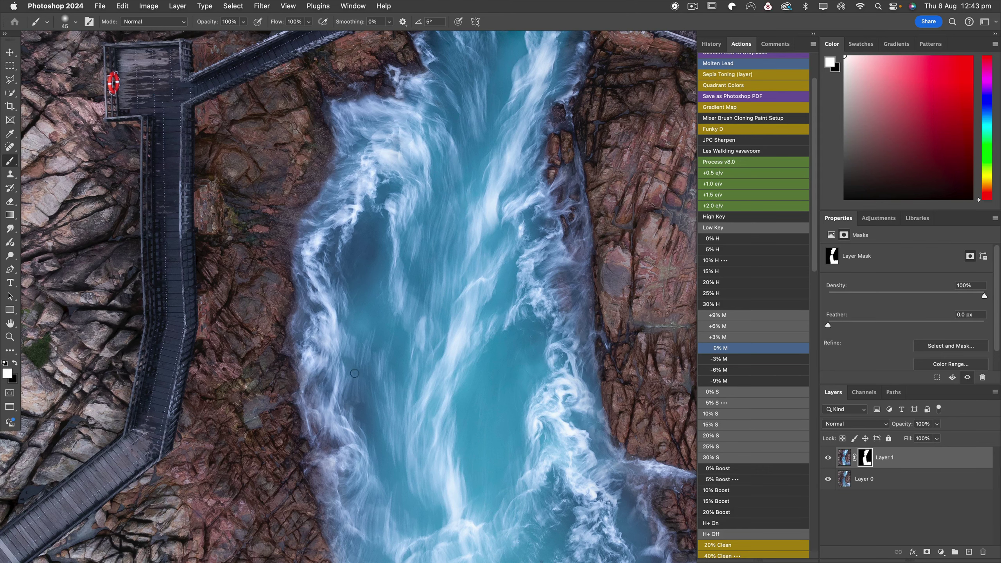
pyautogui.moveTo(380, 451); pyautogui.dragTo(329, 310)
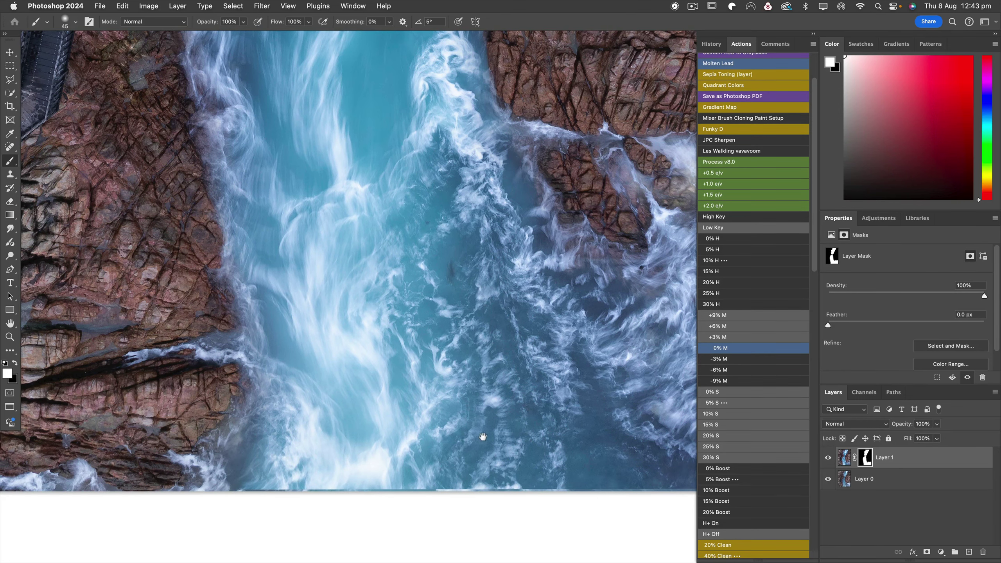
# - Paint black on the mask to hide the top layer along the image's right edge
pyautogui.hscroll(5, 485, 440)
pyautogui.scroll(3, 485, 439)
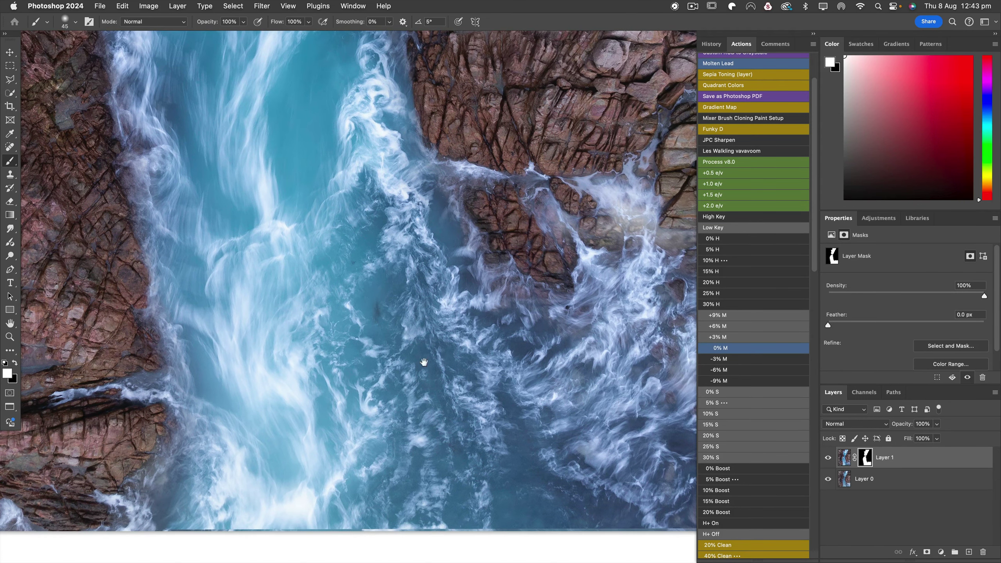
pyautogui.moveTo(431, 367); pyautogui.dragTo(331, 369)
pyautogui.moveTo(398, 385); pyautogui.dragTo(274, 412)
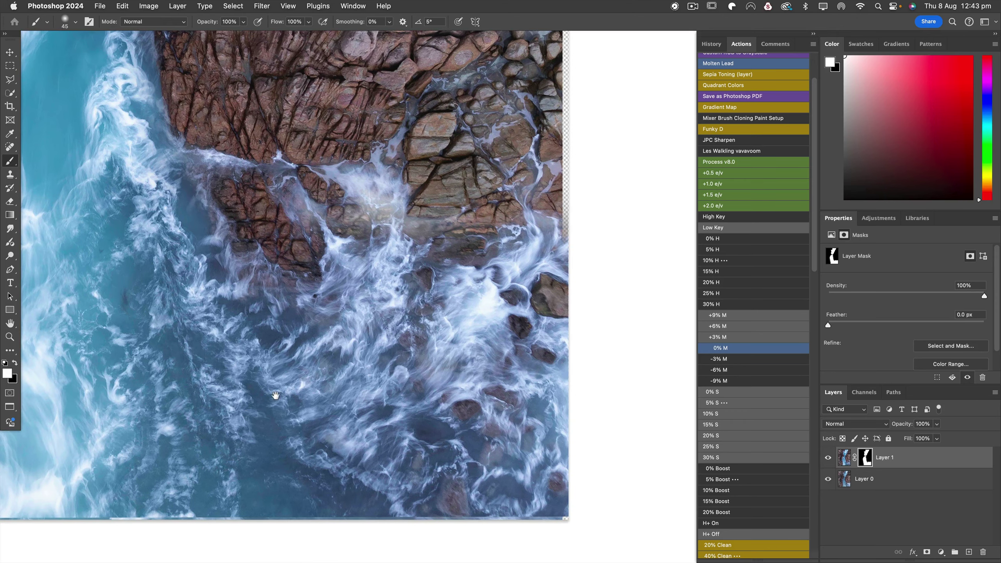
pyautogui.press('x')
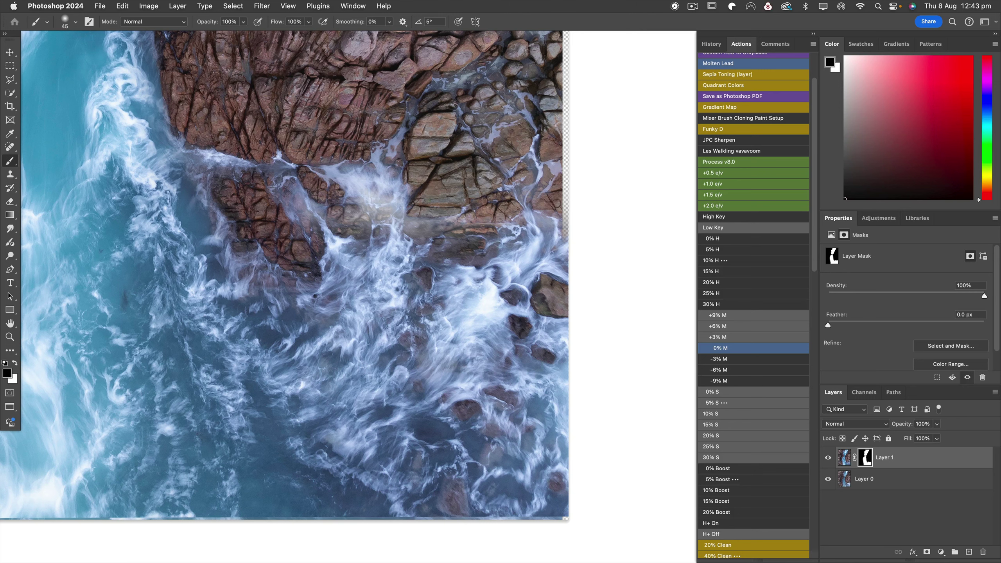
pyautogui.moveTo(556, 297)
pyautogui.mouseDown()
pyautogui.moveTo(554, 311)
pyautogui.moveTo(535, 302)
pyautogui.mouseUp()
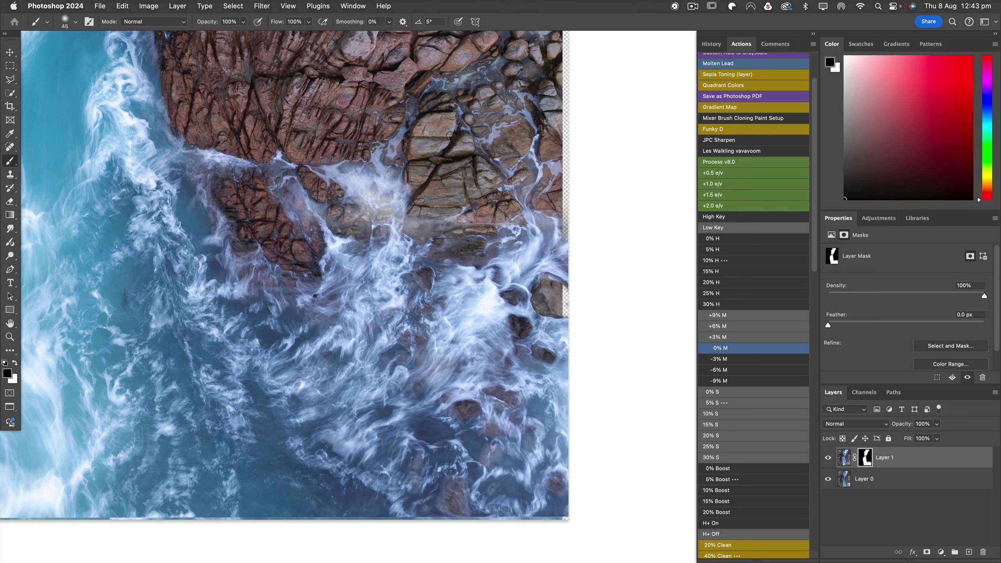
# - Enlarge the brush to 150 and paint fuller white surf over the lower-right cove rocks
pyautogui.moveTo(266, 285); pyautogui.dragTo(392, 287)
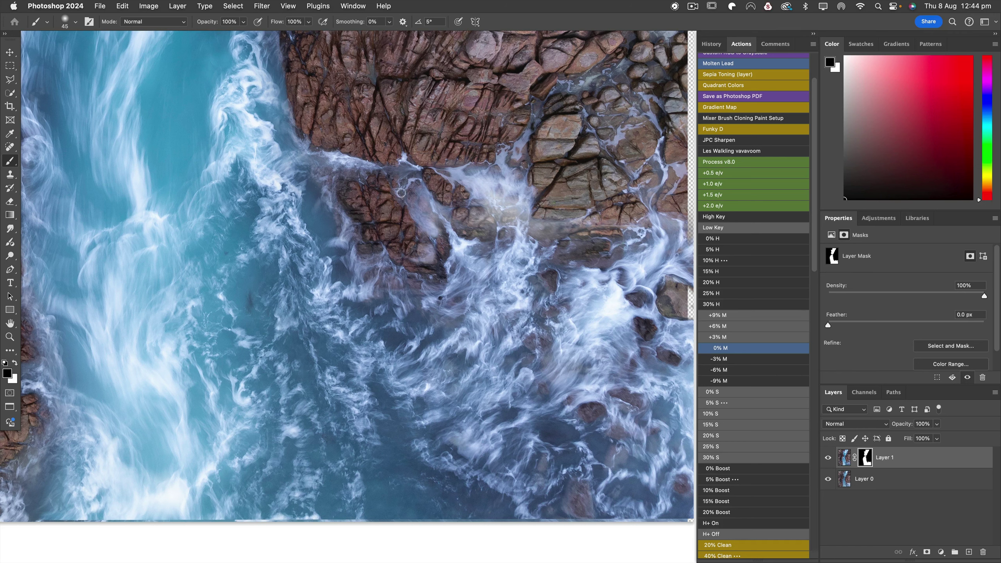
pyautogui.moveTo(451, 230); pyautogui.dragTo(432, 218)
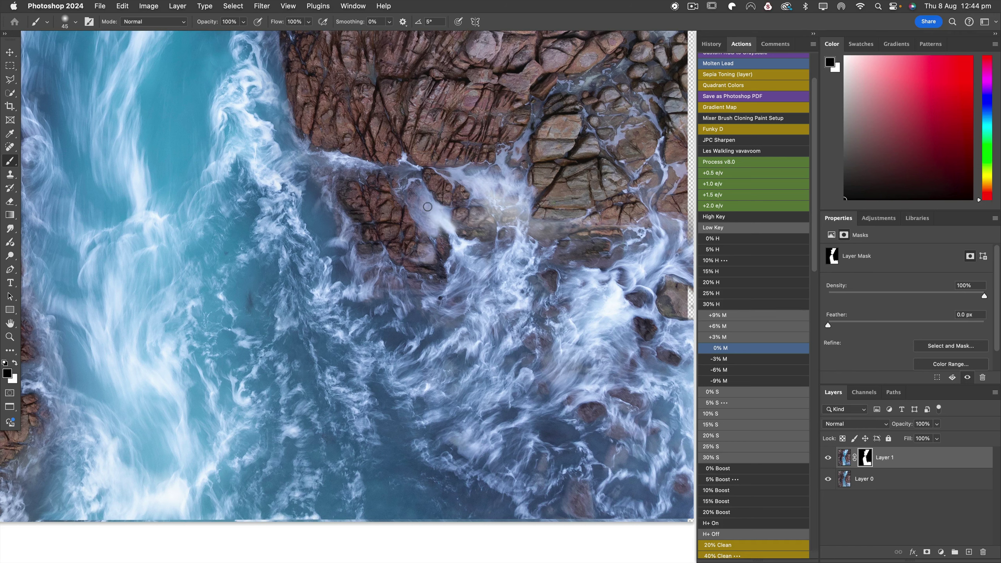
pyautogui.press(']')
pyautogui.press(']')
pyautogui.press(']')
pyautogui.press(']')
pyautogui.press(']')
pyautogui.press(']')
pyautogui.press(']')
pyautogui.moveTo(458, 196)
pyautogui.mouseDown()
pyautogui.moveTo(513, 215)
pyautogui.moveTo(385, 225)
pyautogui.moveTo(366, 242)
pyautogui.moveTo(430, 253)
pyautogui.moveTo(532, 221)
pyautogui.mouseUp()
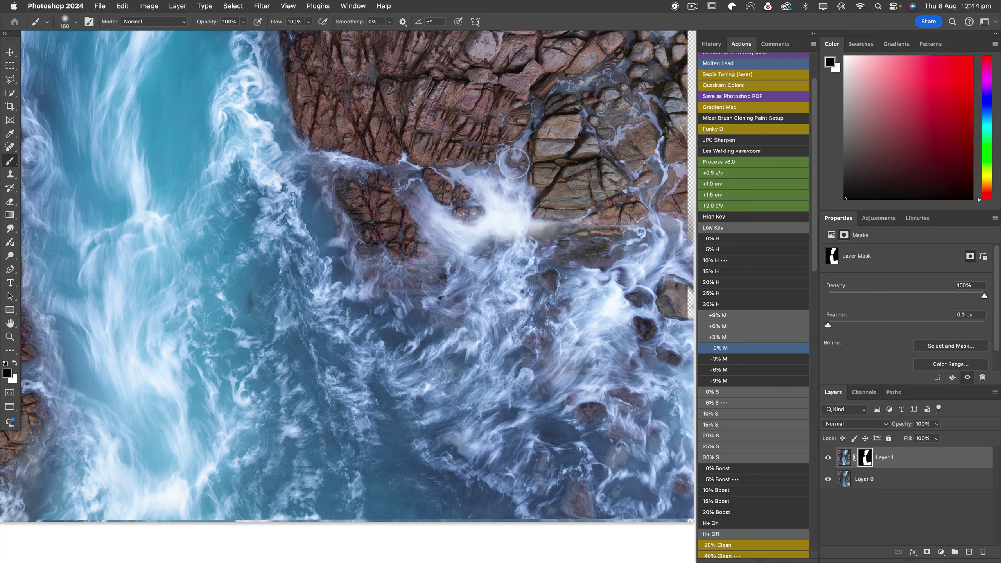
pyautogui.moveTo(513, 162)
pyautogui.mouseDown()
pyautogui.moveTo(547, 209)
pyautogui.moveTo(592, 232)
pyautogui.moveTo(616, 228)
pyautogui.moveTo(549, 213)
pyautogui.moveTo(611, 249)
pyautogui.moveTo(653, 201)
pyautogui.mouseUp()
pyautogui.moveTo(580, 260)
pyautogui.mouseDown()
pyautogui.moveTo(590, 225)
pyautogui.moveTo(552, 236)
pyautogui.moveTo(529, 186)
pyautogui.moveTo(530, 226)
pyautogui.moveTo(563, 257)
pyautogui.moveTo(538, 272)
pyautogui.mouseUp()
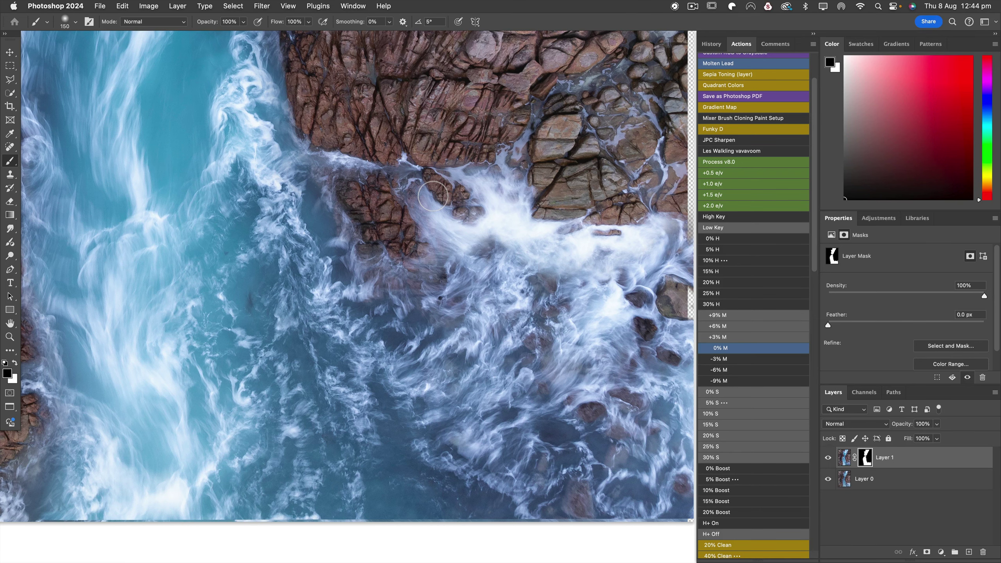
pyautogui.scroll(-5, 433, 195)
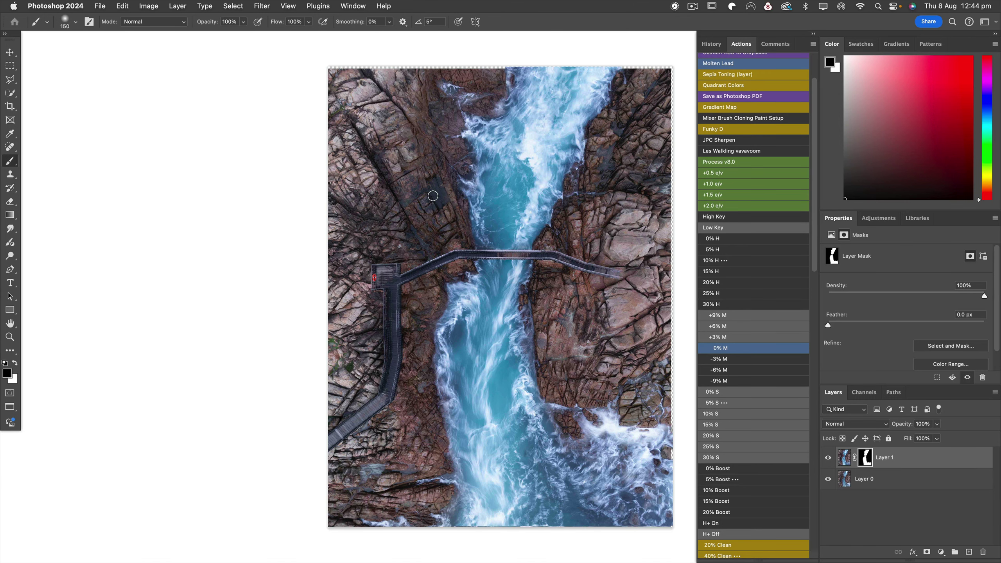
# - Merge the visible layers and save as layered TIFF CR23450MV3.tif on the LaCie drive
pyautogui.press('super+shift+e')
pyautogui.press('super+shift+s')
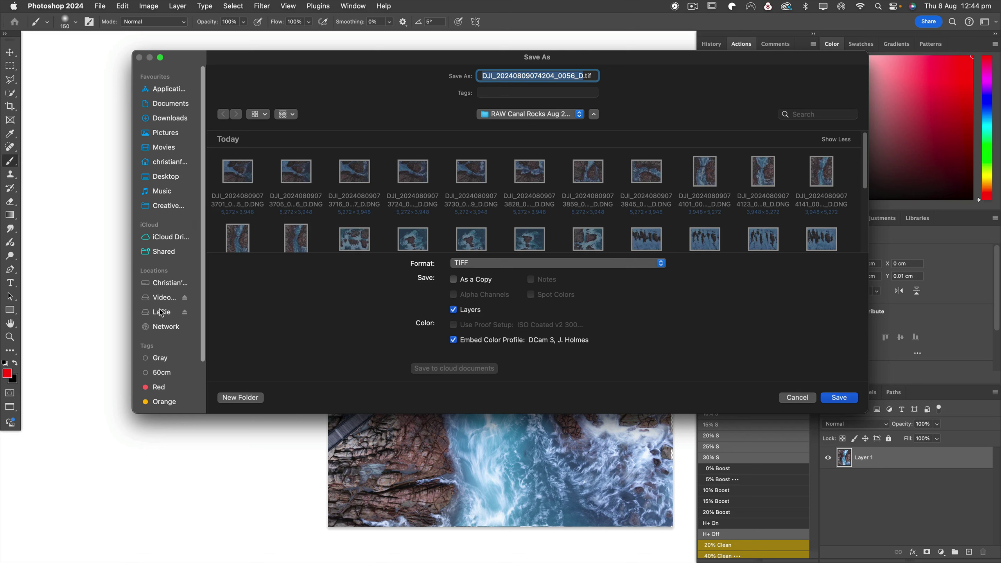
pyautogui.click(162, 312)
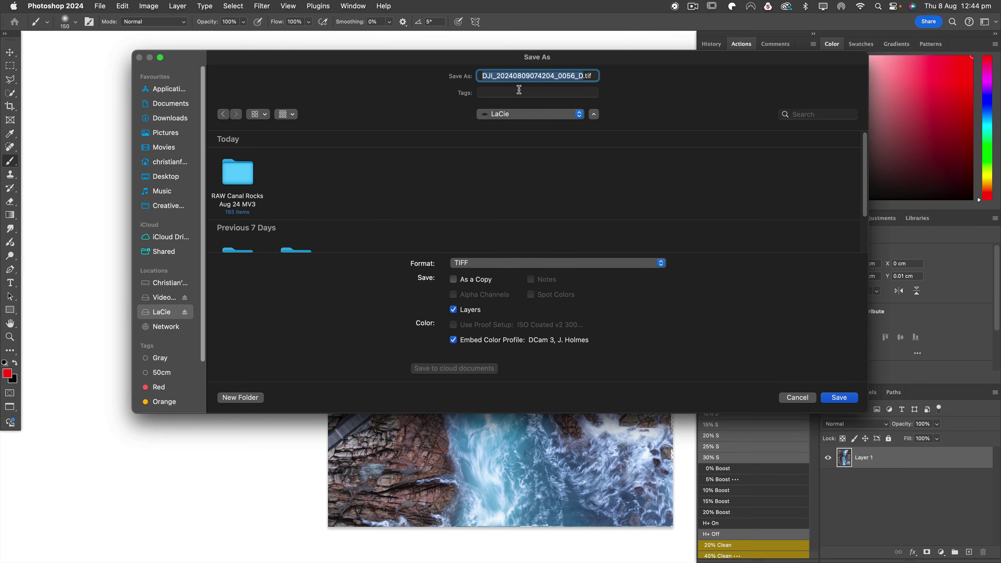
pyautogui.write('CR23450')
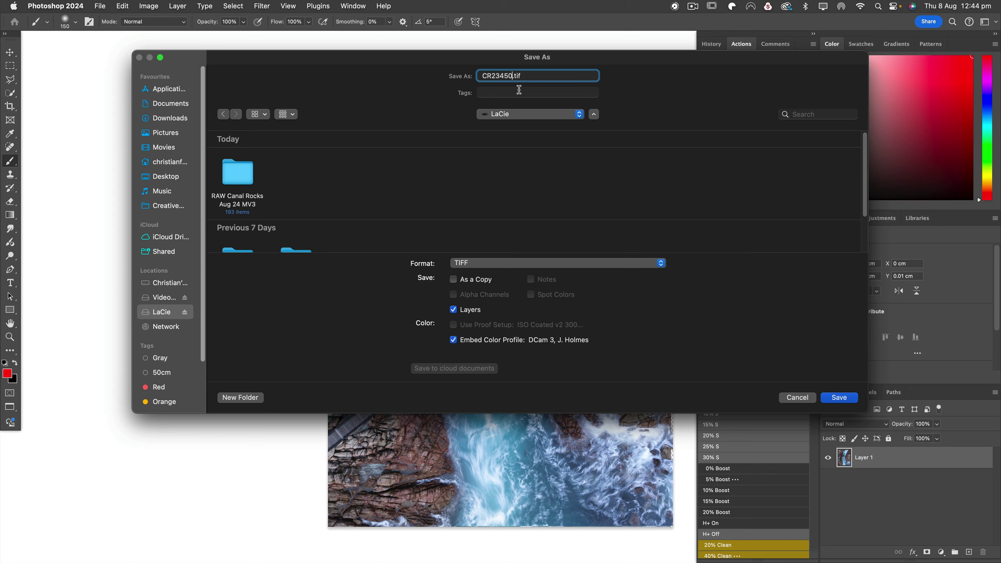
pyautogui.write('MV3')
pyautogui.click(844, 398)
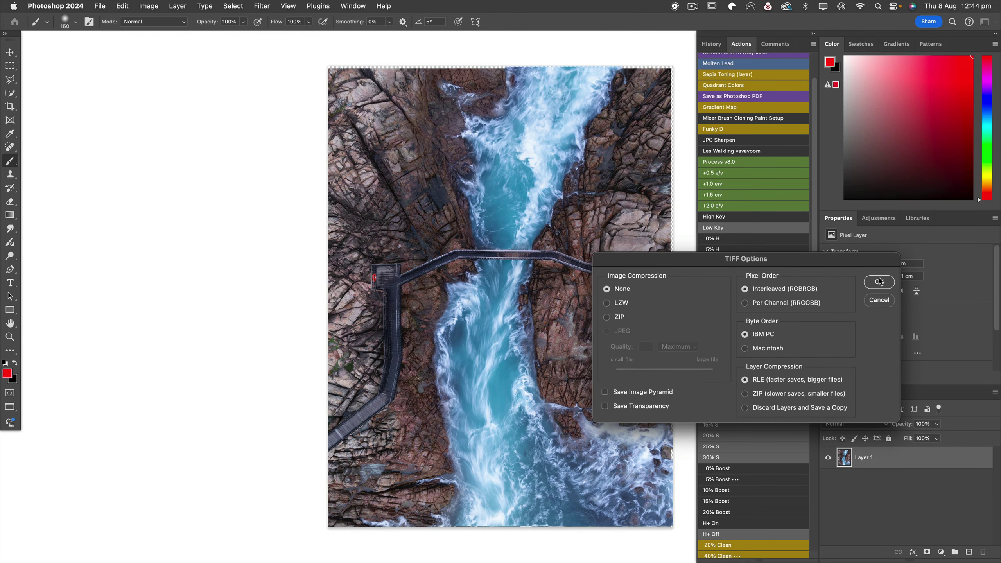
pyautogui.click(881, 281)
pyautogui.click(495, 201)
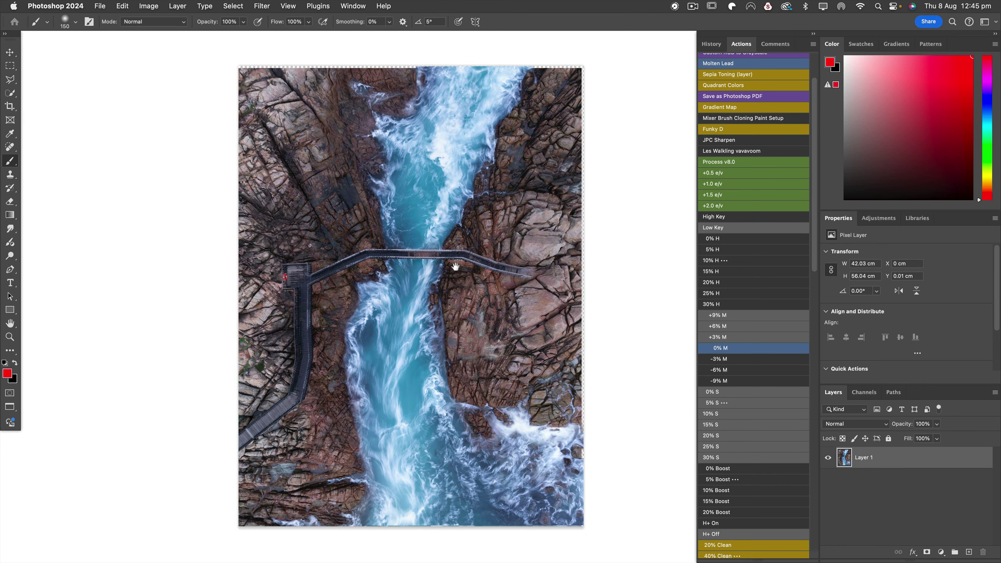
# - Free-transform the photo layer to about 101.7% so it overfills the canvas, and commit
pyautogui.moveTo(537, 269); pyautogui.dragTo(453, 267)
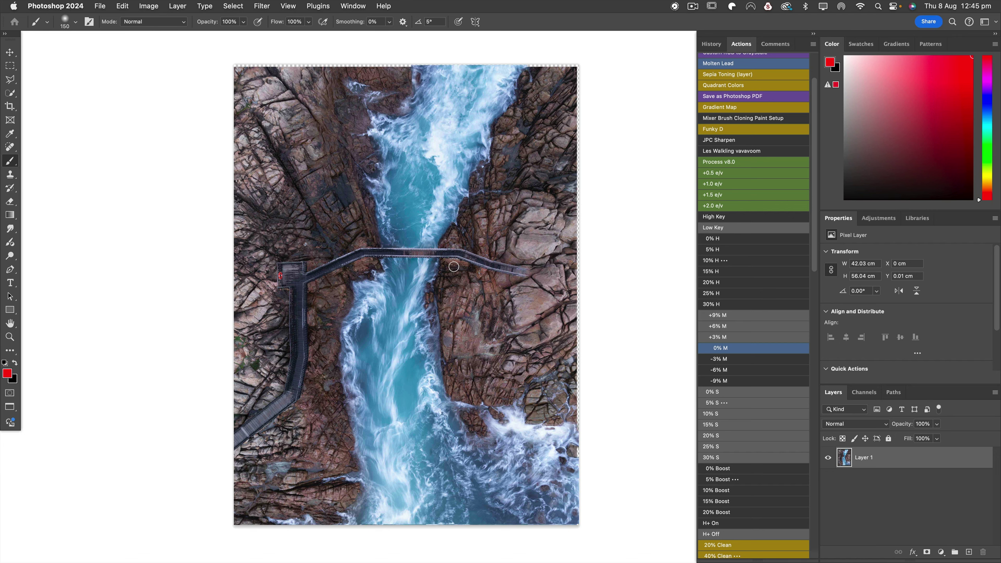
pyautogui.press('super+t')
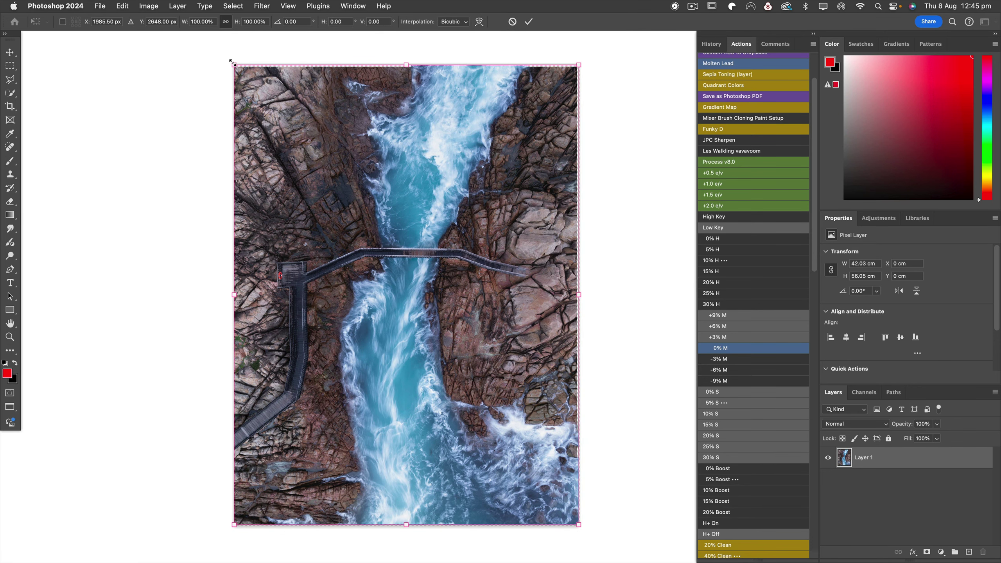
pyautogui.moveTo(232, 62); pyautogui.dragTo(229, 59)
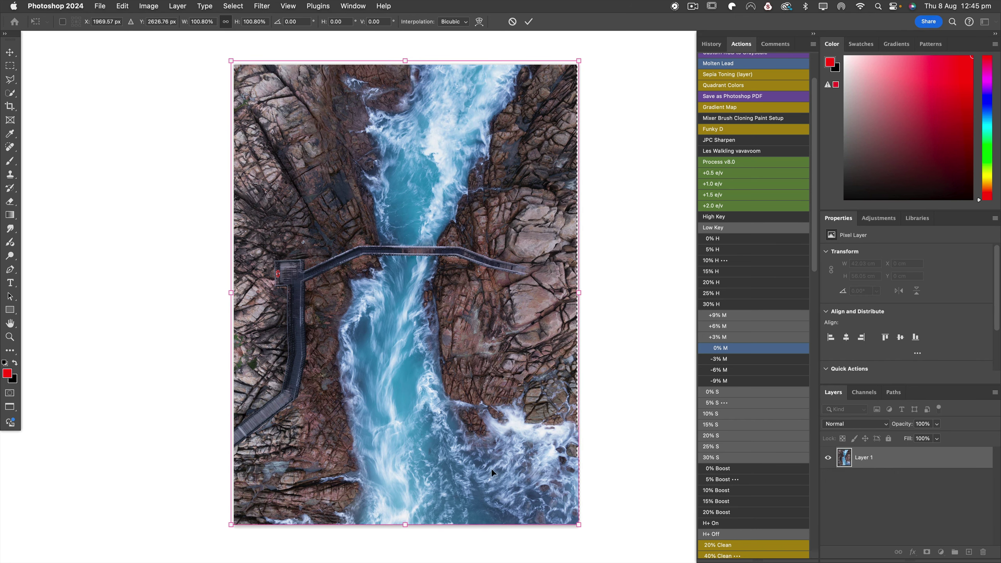
pyautogui.moveTo(580, 526); pyautogui.dragTo(582, 529)
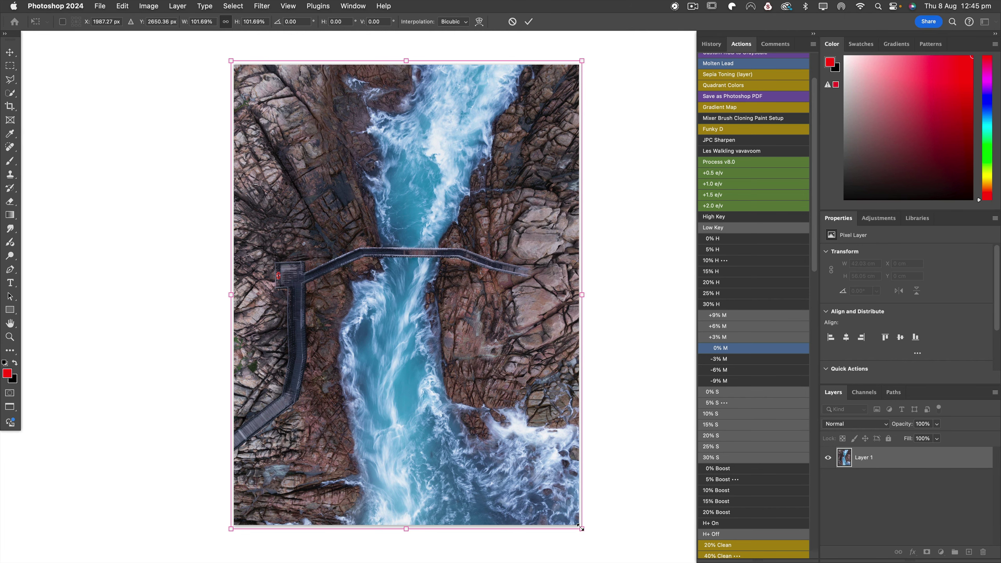
pyautogui.press('Return')
pyautogui.press('b')
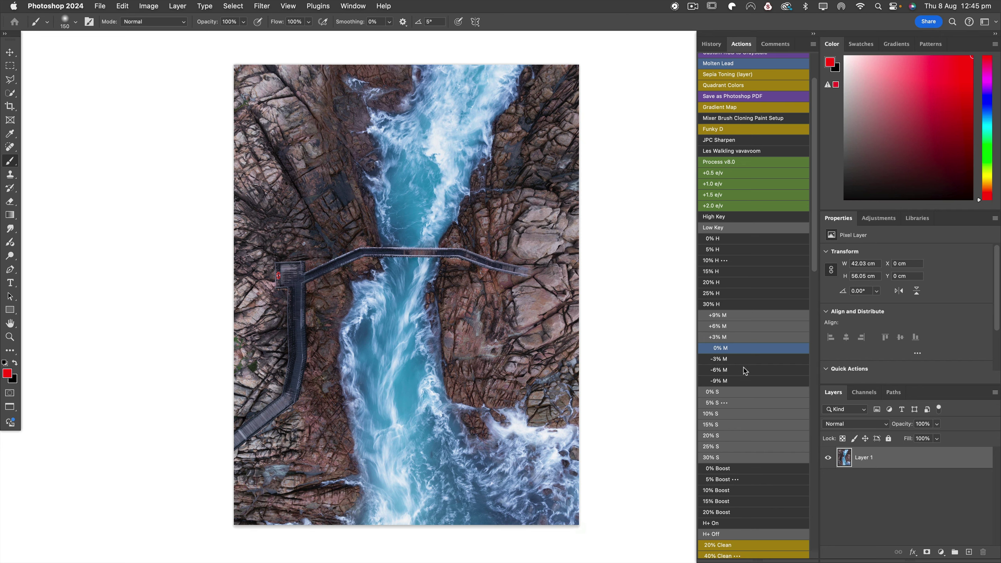
# - Add then remove a Levels adjustment layer, and duplicate Layer 1 as Layer 1 copy
pyautogui.click(891, 218)
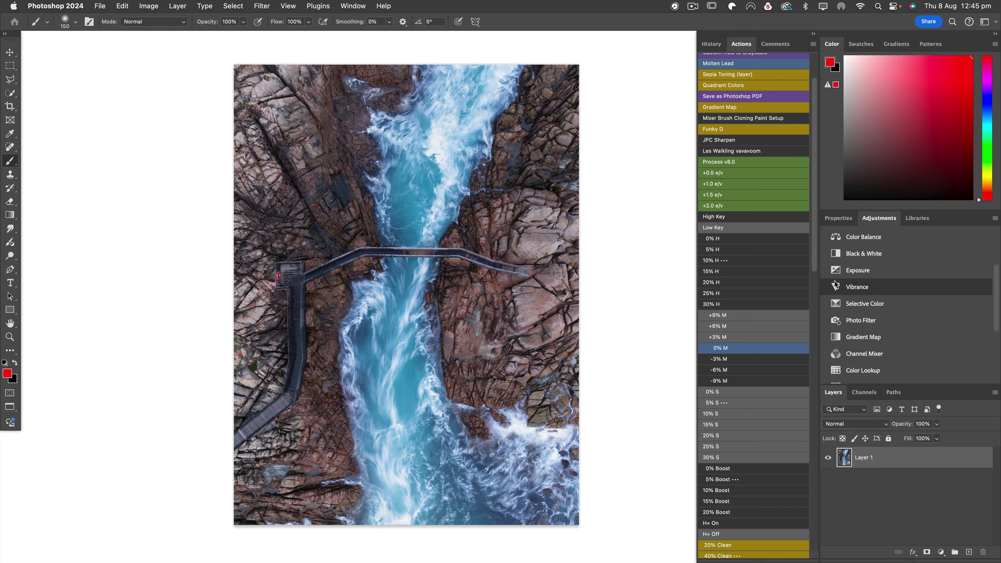
pyautogui.click(845, 308)
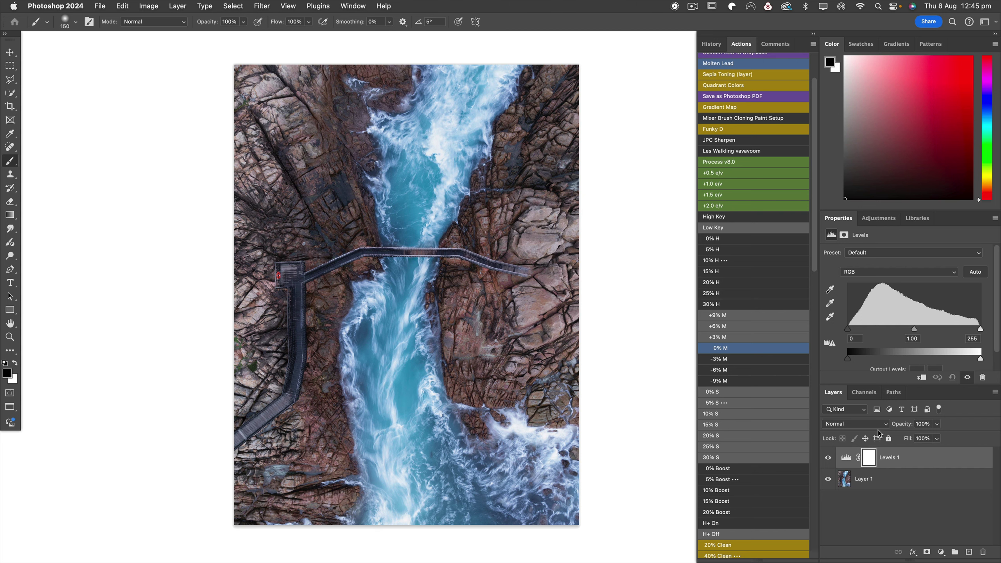
pyautogui.press('BackSpace')
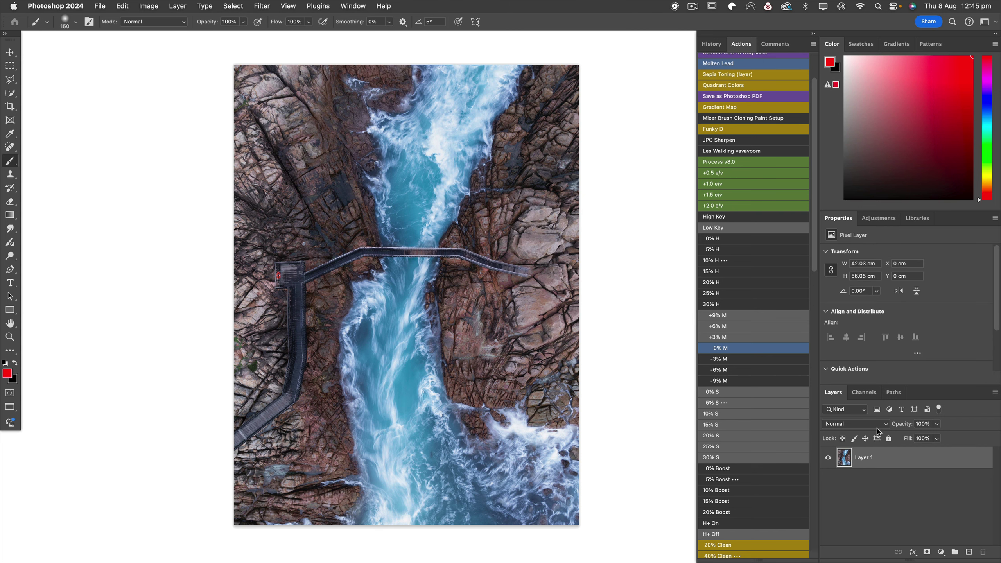
pyautogui.press('cmd+j')
# - Apply Image on Layer 1 copy: Red channel, Multiply blending, masked by the inverted Red channel
pyautogui.click(148, 5)
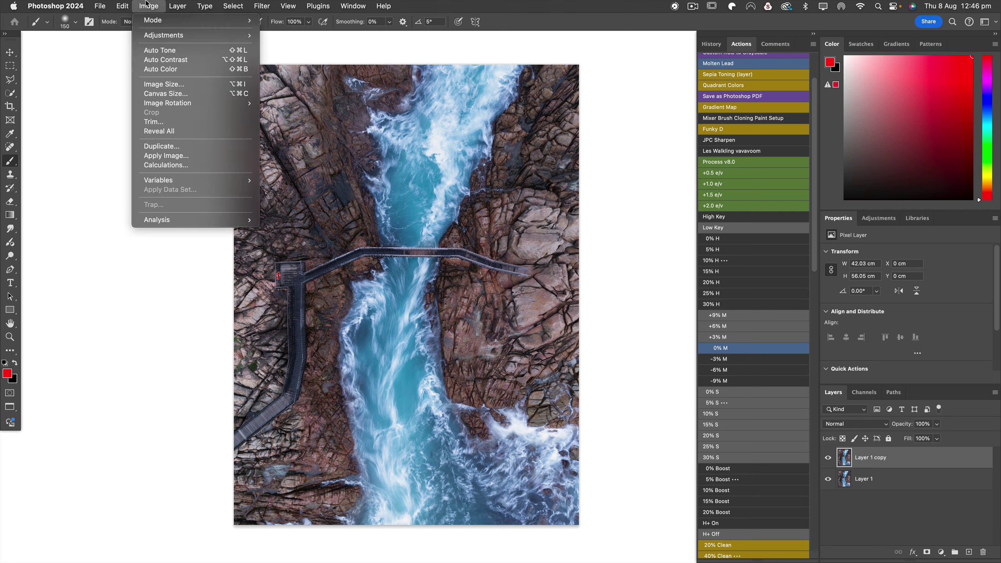
pyautogui.click(163, 156)
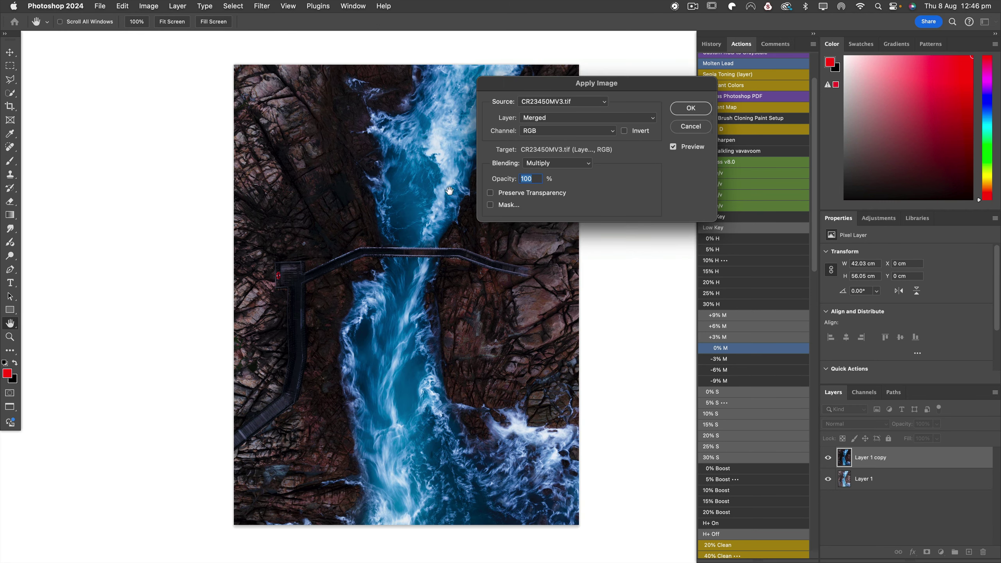
pyautogui.click(550, 132)
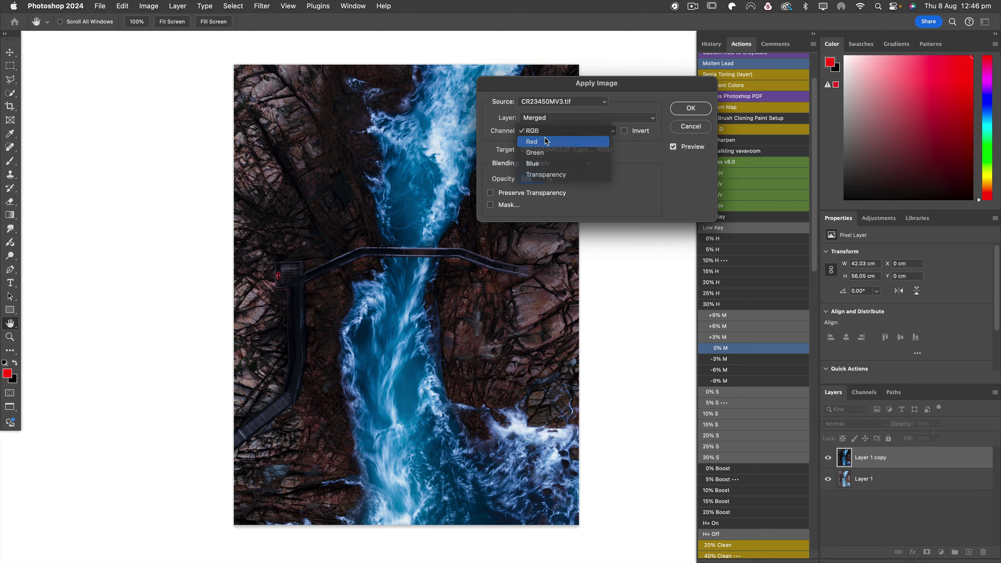
pyautogui.click(547, 139)
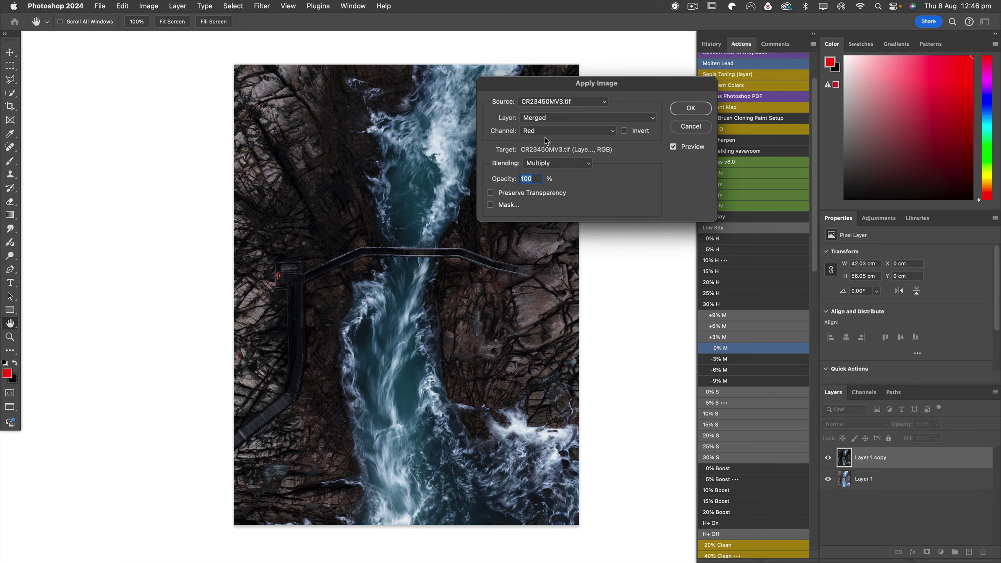
pyautogui.click(624, 131)
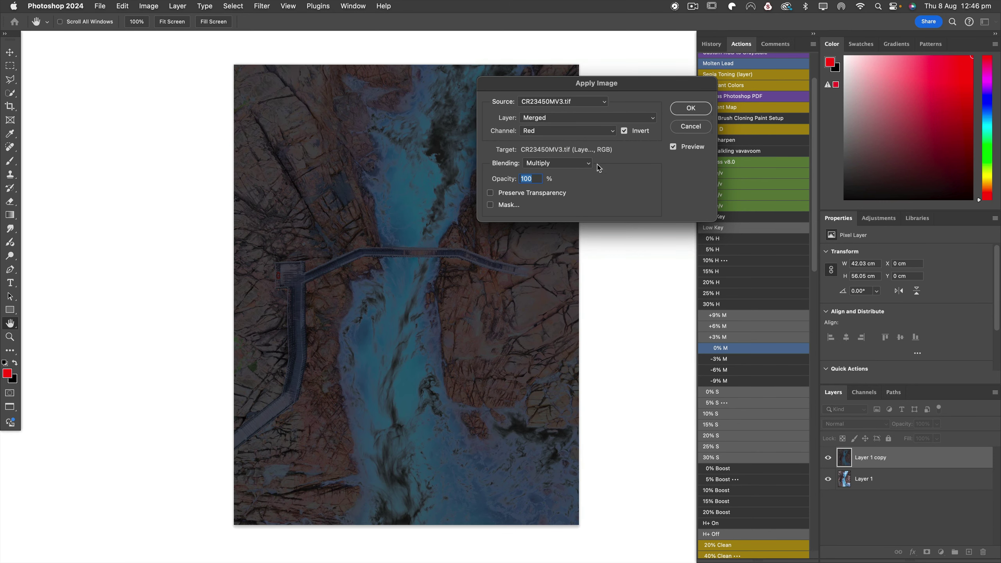
pyautogui.click(491, 205)
pyautogui.click(536, 248)
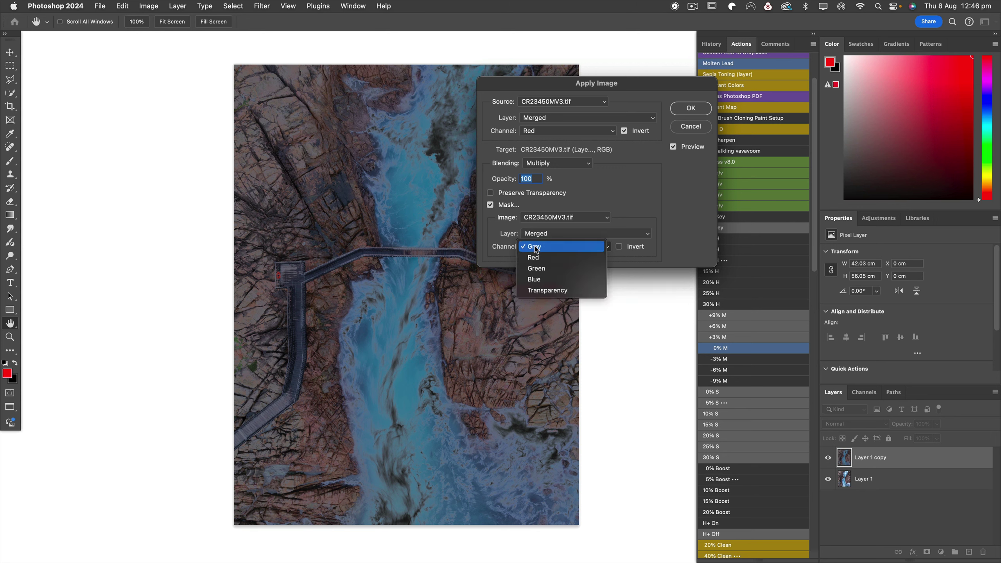
pyautogui.click(537, 259)
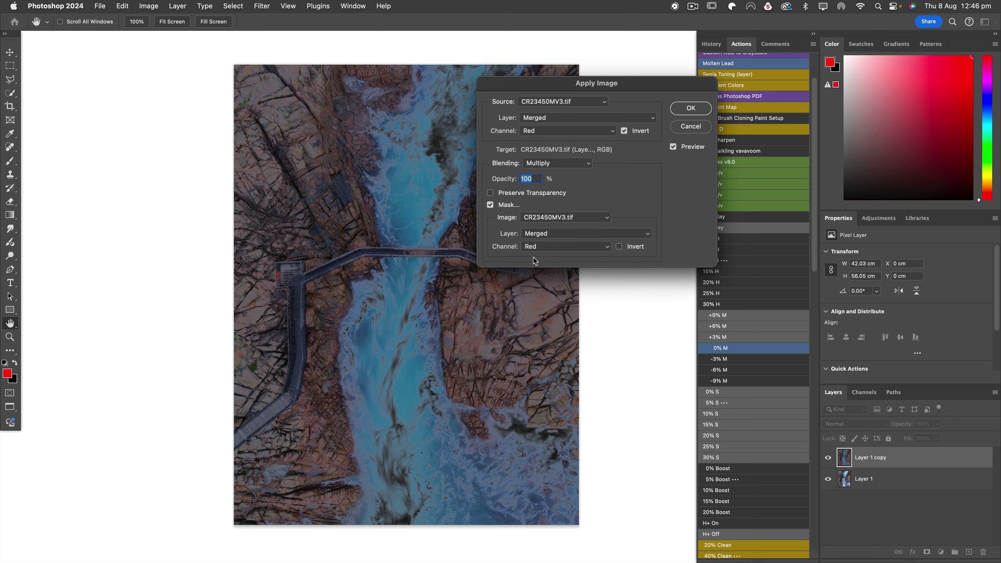
pyautogui.click(619, 248)
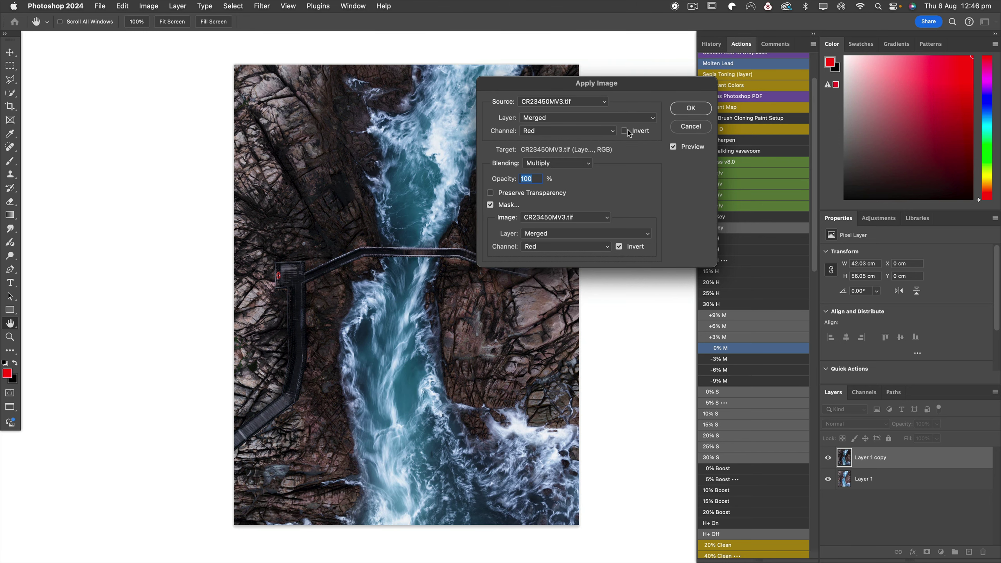
# - Toggle the Apply Image mask off and on twice to compare, leaving it enabled
pyautogui.click(491, 205)
pyautogui.click(491, 205)
pyautogui.click(491, 206)
pyautogui.click(491, 206)
# - Confirm the blend, then paint Layer 1 copy's mask with a large brush over the centre and water
pyautogui.click(684, 113)
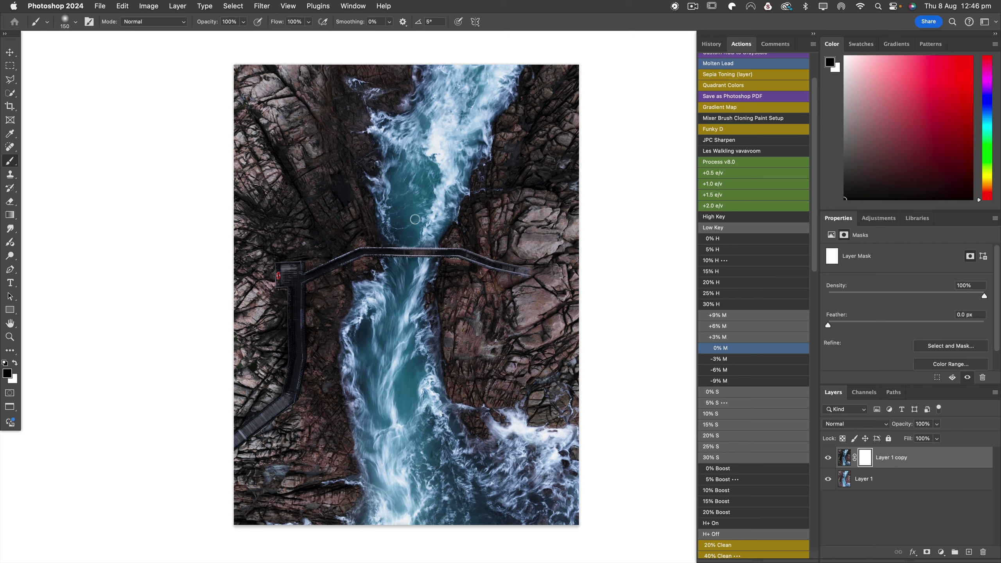
pyautogui.press(']')
pyautogui.press(']')
pyautogui.press(']')
pyautogui.press(']')
pyautogui.press(']')
pyautogui.press(']')
pyautogui.press(']')
pyautogui.press(']')
pyautogui.press(']')
pyautogui.press(']')
pyautogui.press(']')
pyautogui.press(']')
pyautogui.press(']')
pyautogui.press(']')
pyautogui.press(']')
pyautogui.press(']')
pyautogui.press(']')
pyautogui.press(']')
pyautogui.press(']')
pyautogui.press(']')
pyautogui.press(']')
pyautogui.press(']')
pyautogui.press(']')
pyautogui.press(']')
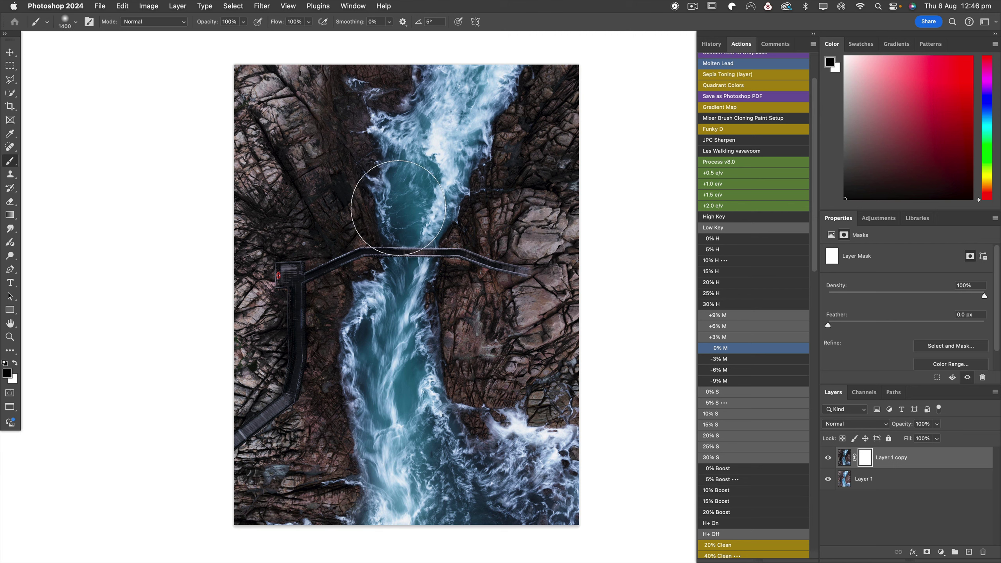
pyautogui.press(']')
pyautogui.press(']')
pyautogui.press(']')
pyautogui.press(']')
pyautogui.press(']')
pyautogui.press(']')
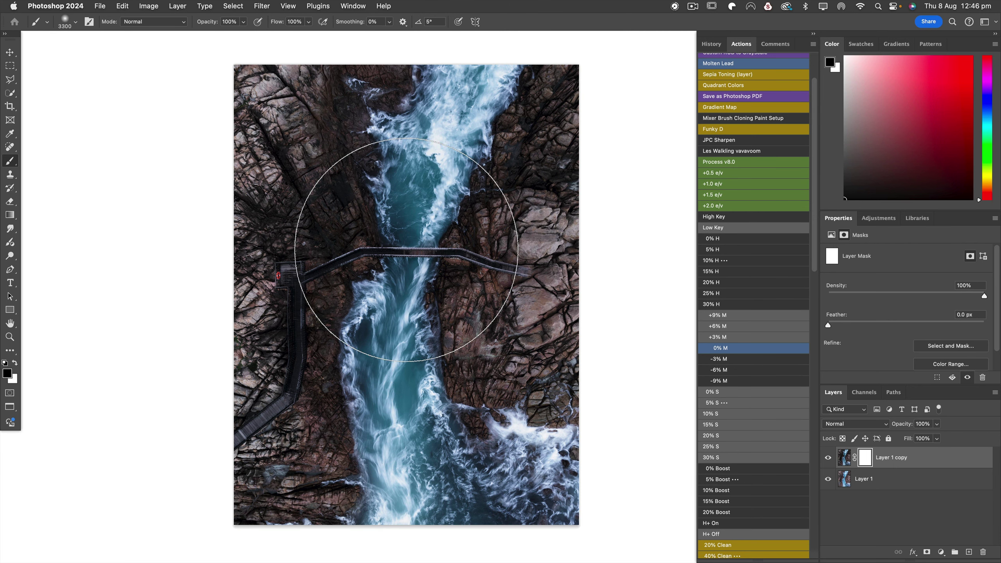
pyautogui.click(410, 250)
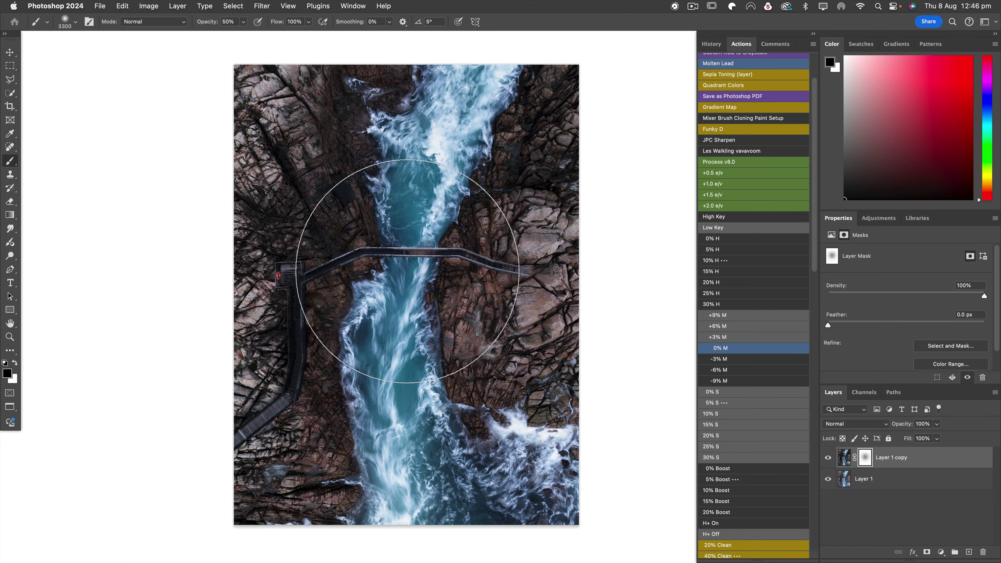
pyautogui.click(398, 248)
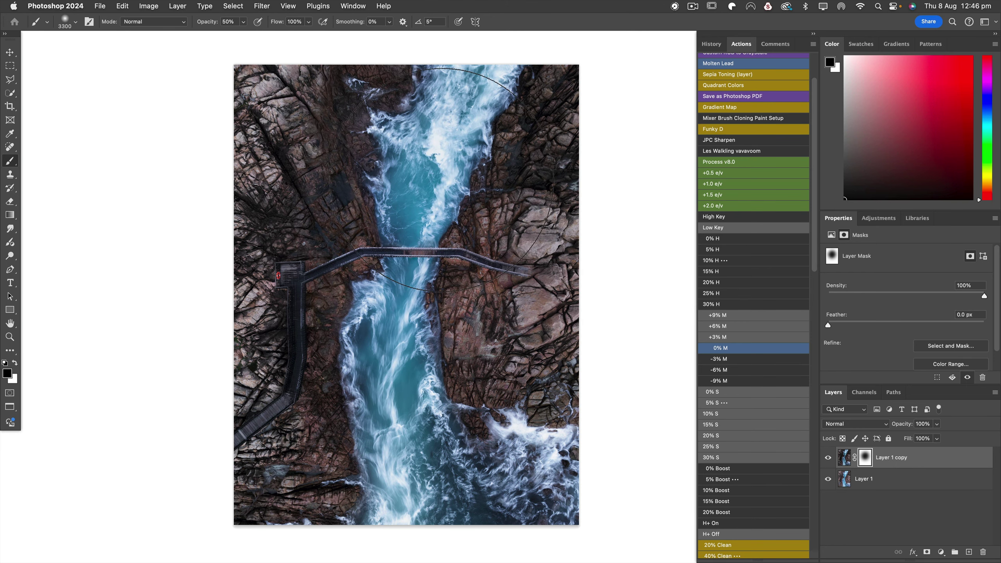
pyautogui.click(380, 361)
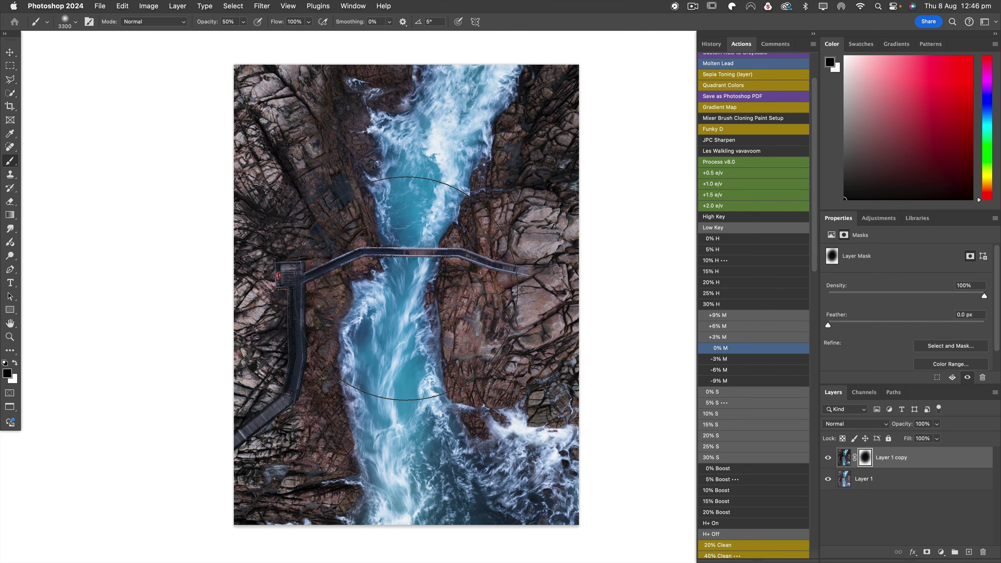
# - Try a mask stroke over the lower-right rapids, undo it, and shrink the brush
pyautogui.press('[')
pyautogui.press('[')
pyautogui.press('[')
pyautogui.press('[')
pyautogui.press('[')
pyautogui.press('[')
pyautogui.press('[')
pyautogui.press('[')
pyautogui.press('[')
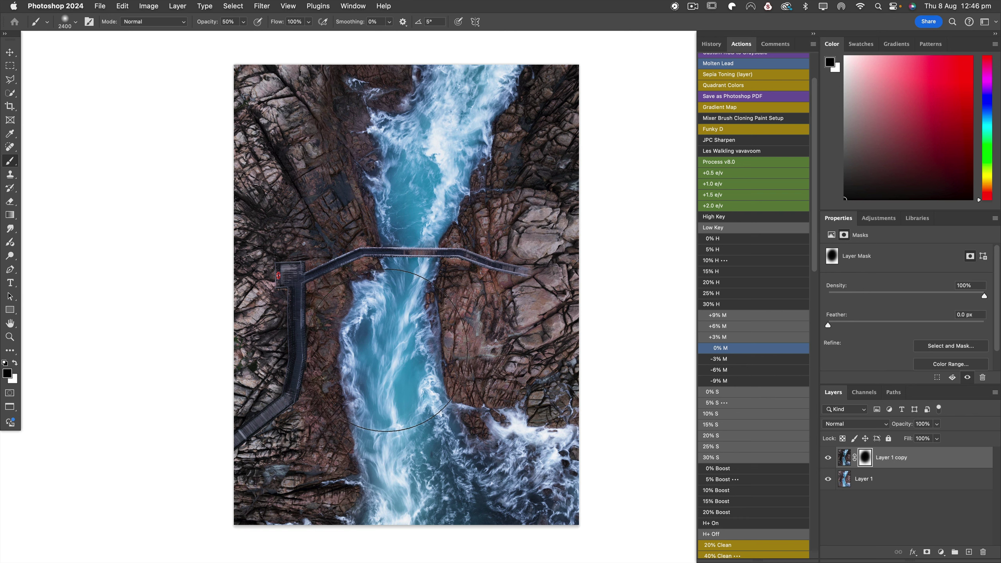
pyautogui.moveTo(439, 483); pyautogui.dragTo(564, 505)
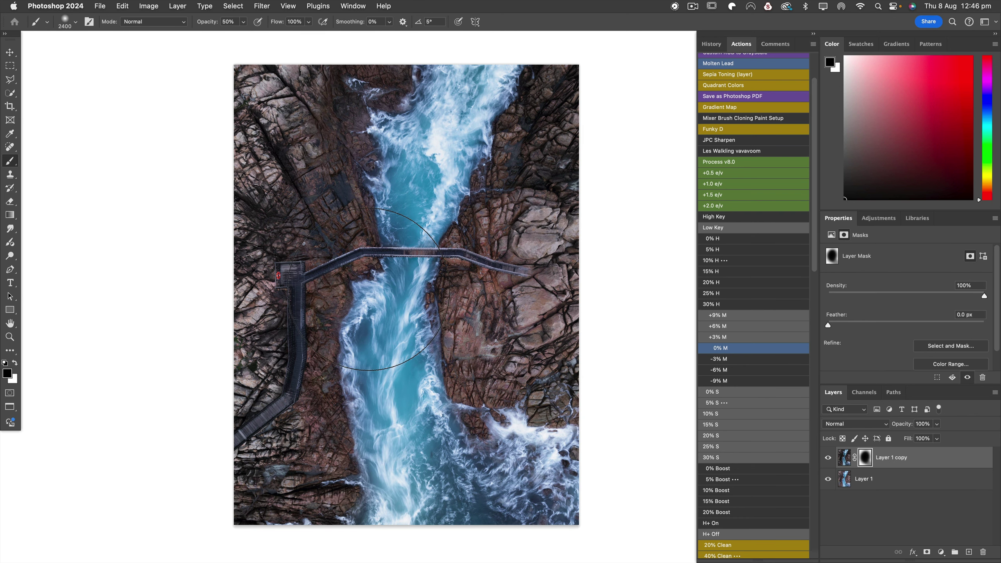
pyautogui.press('super+z')
pyautogui.press('[')
pyautogui.press('[')
pyautogui.press('[')
pyautogui.press('[')
pyautogui.press('[')
pyautogui.press('[')
pyautogui.press('[')
pyautogui.press('[')
pyautogui.press('[')
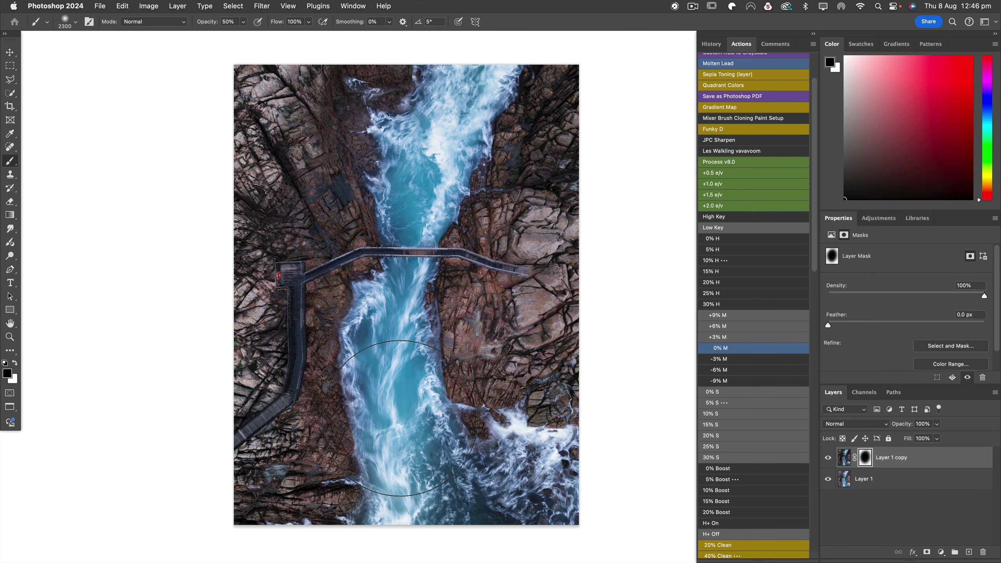
pyautogui.press('[')
pyautogui.press('[')
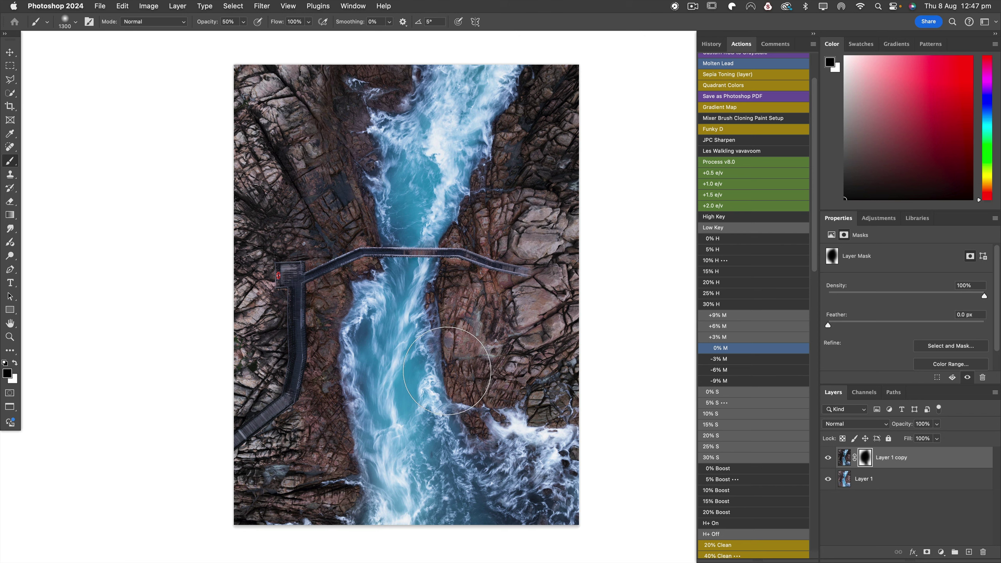
# - Toggle Layer 1 copy's visibility to compare before and after, leaving it visible
pyautogui.click(828, 458)
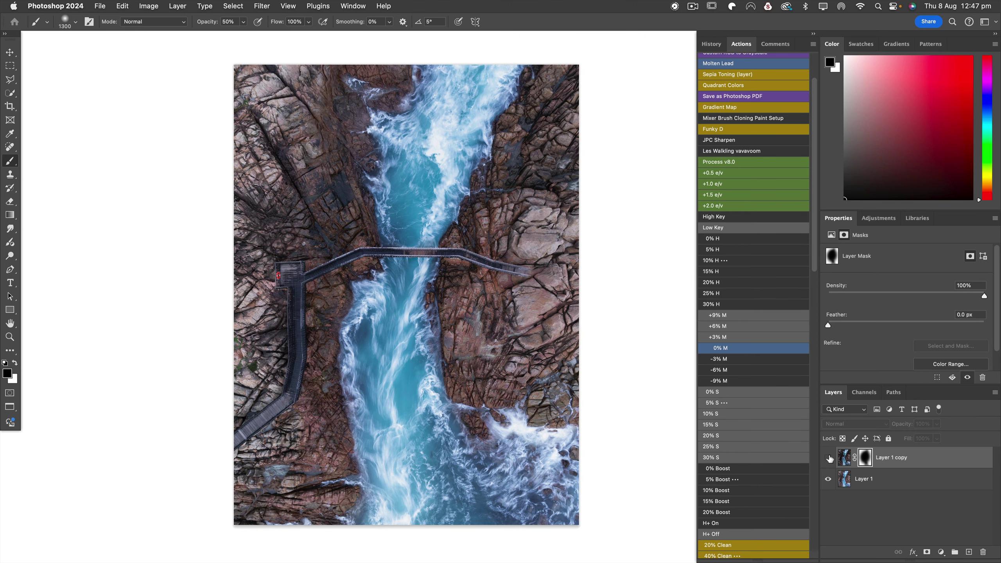
pyautogui.click(829, 459)
pyautogui.click(829, 458)
pyautogui.click(828, 459)
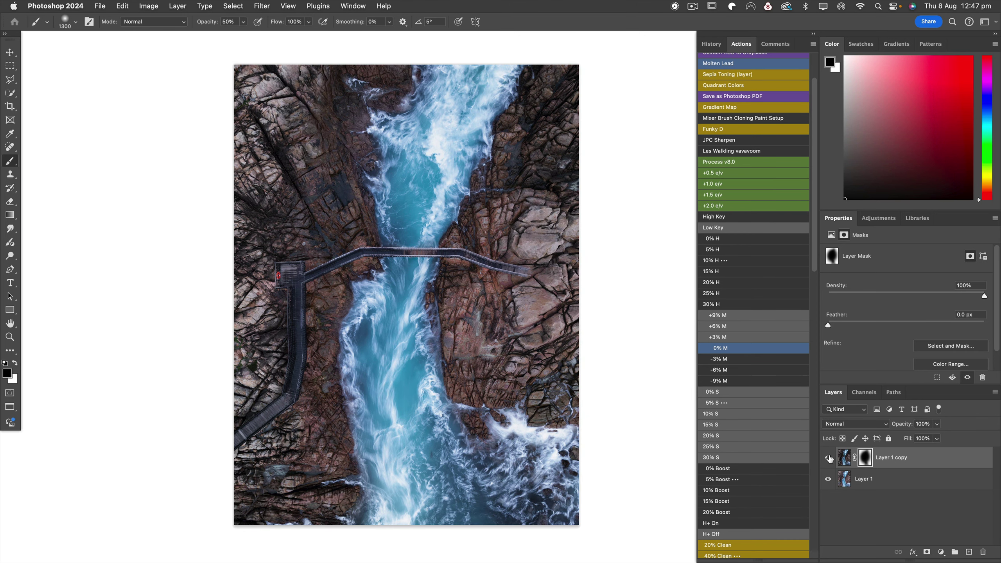
pyautogui.click(829, 458)
pyautogui.click(829, 459)
# - Add a Color Lookup adjustment layer and try the Channels - Fix Skin Tone LUT
pyautogui.click(879, 218)
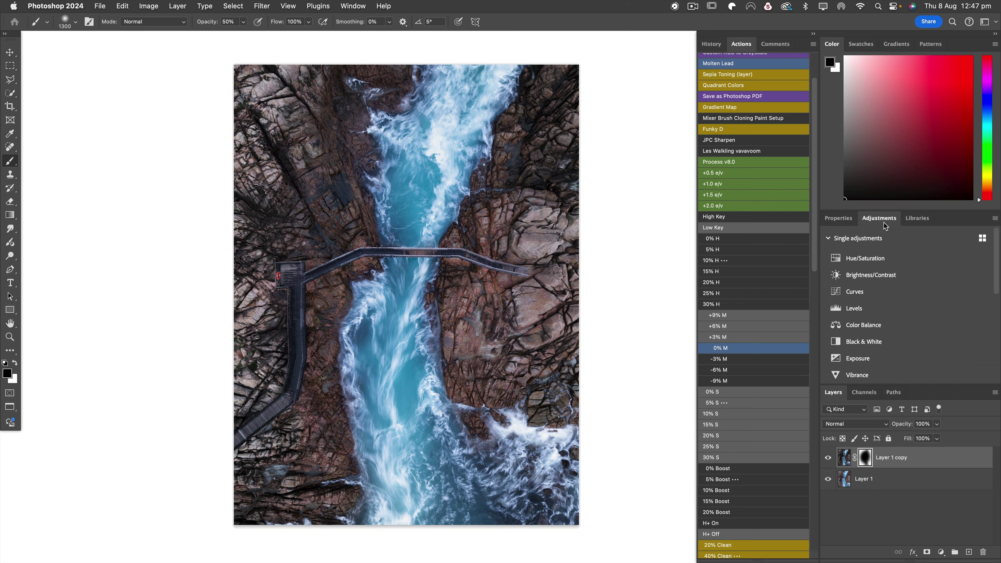
pyautogui.scroll(-3, 856, 313)
pyautogui.click(856, 315)
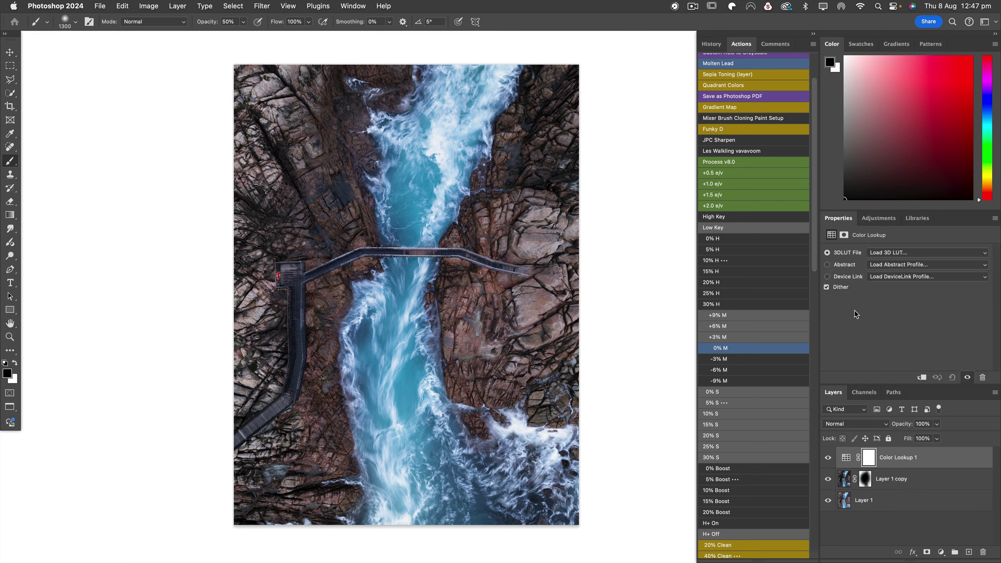
pyautogui.click(886, 254)
pyautogui.scroll(-10, 856, 513)
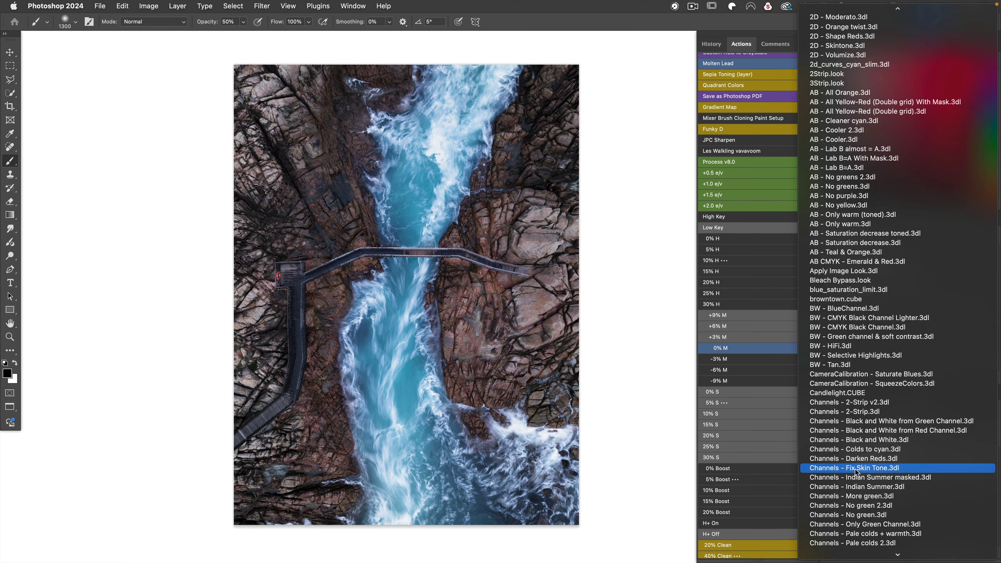
pyautogui.click(856, 469)
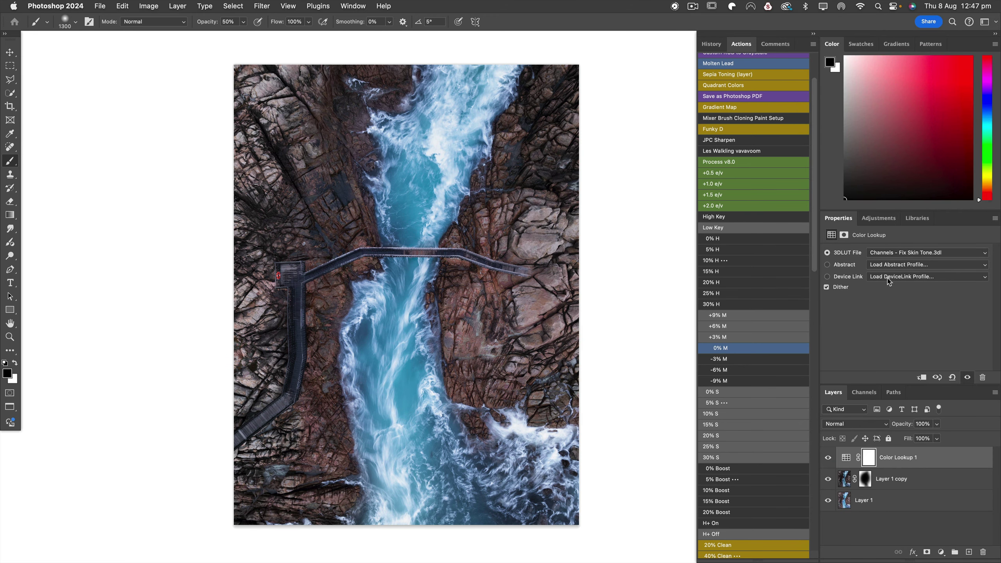
# - Try the Indian Summer masked and Indian Summer LUTs, then settle on Channels - Red saturation
pyautogui.click(916, 253)
pyautogui.click(913, 263)
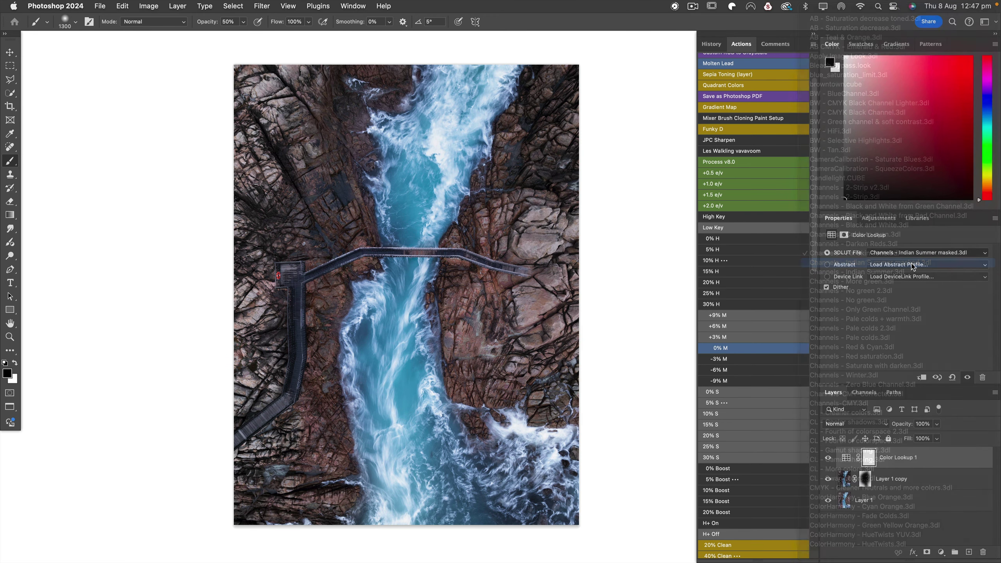
pyautogui.click(912, 257)
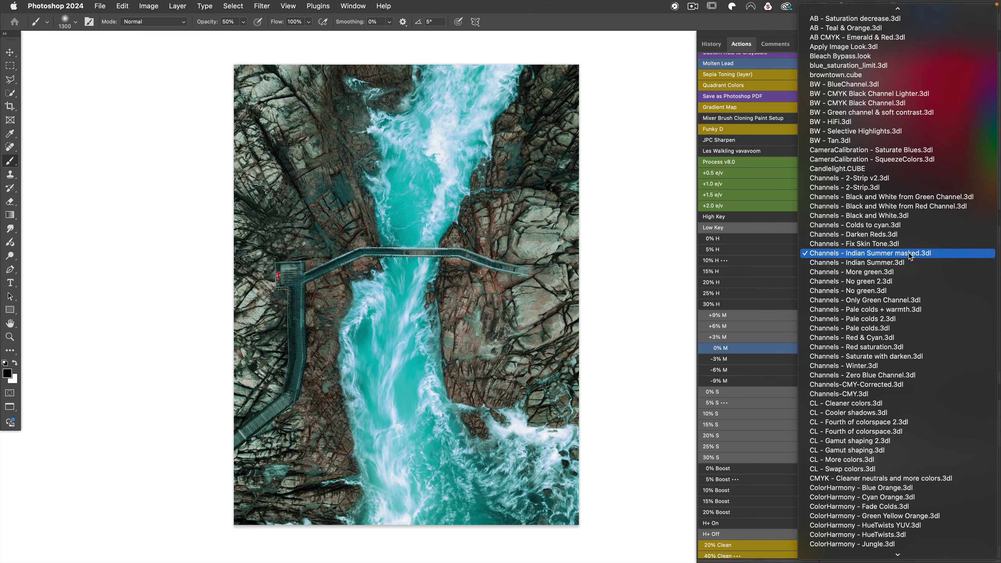
pyautogui.click(911, 262)
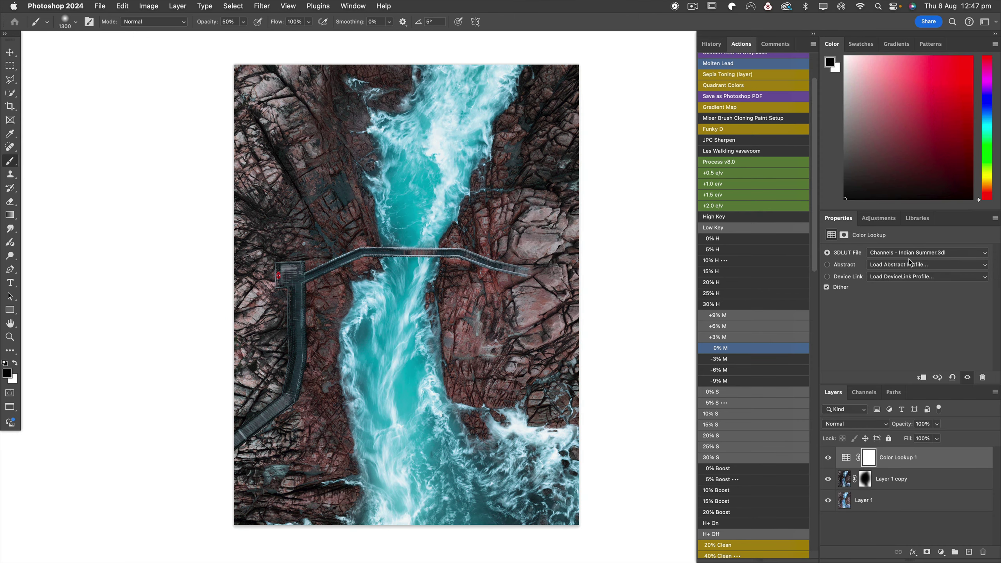
pyautogui.click(909, 253)
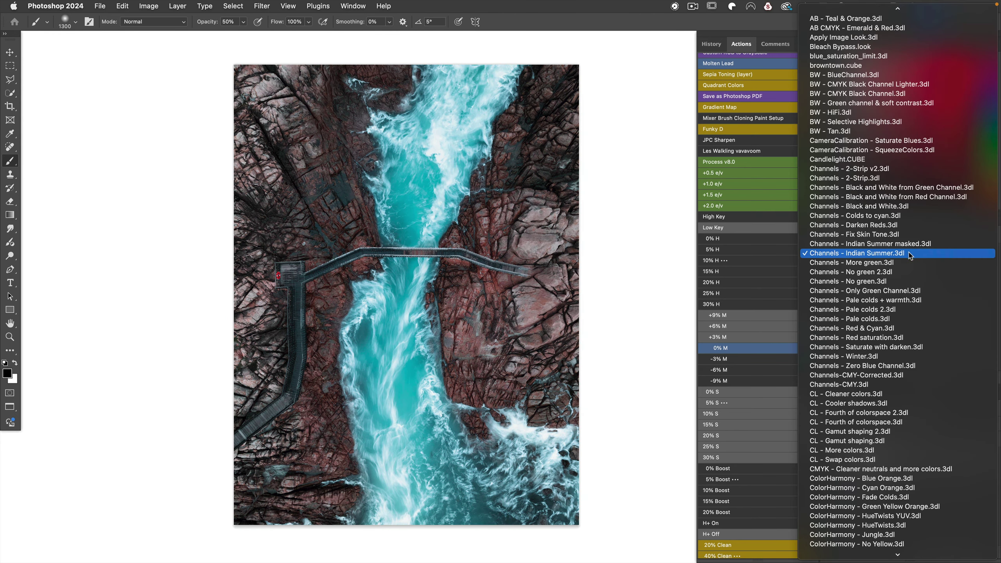
pyautogui.click(879, 338)
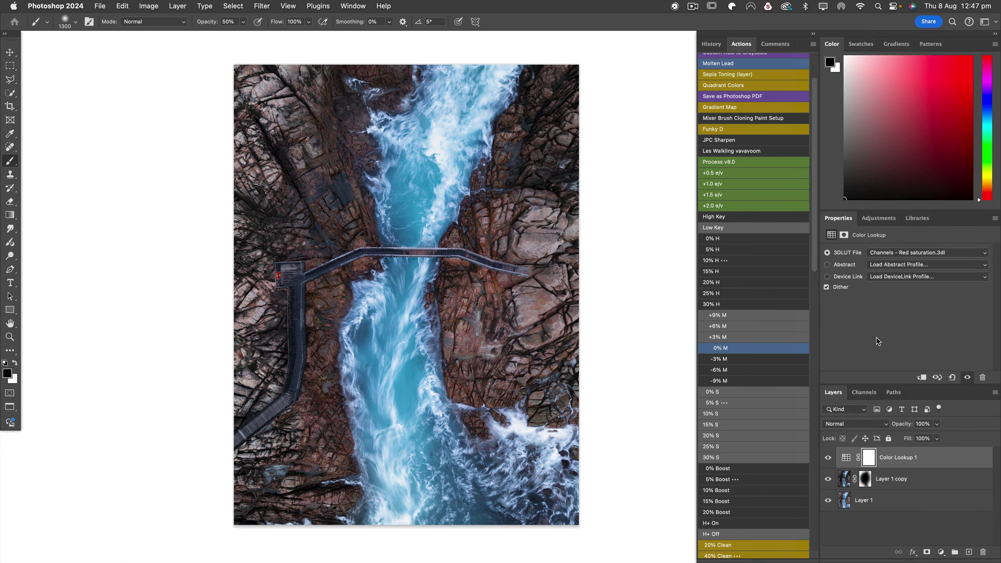
# - Toggle Color Lookup 1's visibility several times to compare, leaving it visible
pyautogui.click(828, 458)
pyautogui.click(828, 458)
pyautogui.click(828, 458)
pyautogui.click(827, 458)
pyautogui.click(828, 458)
pyautogui.click(828, 458)
pyautogui.click(827, 458)
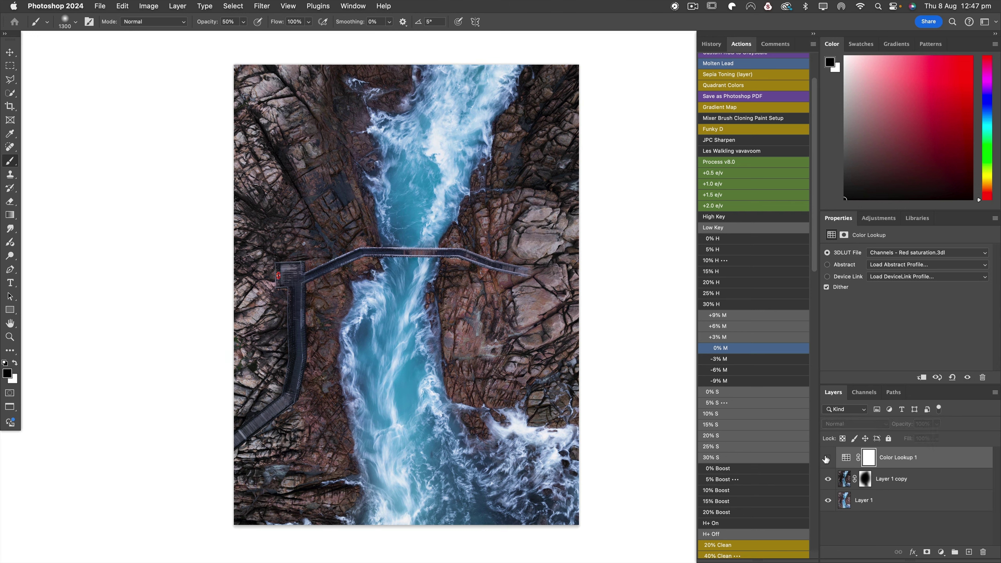
pyautogui.click(828, 458)
# - Add a second Color Lookup layer and try the 2D - Creamy Split toning and Calm blues LUTs
pyautogui.click(889, 221)
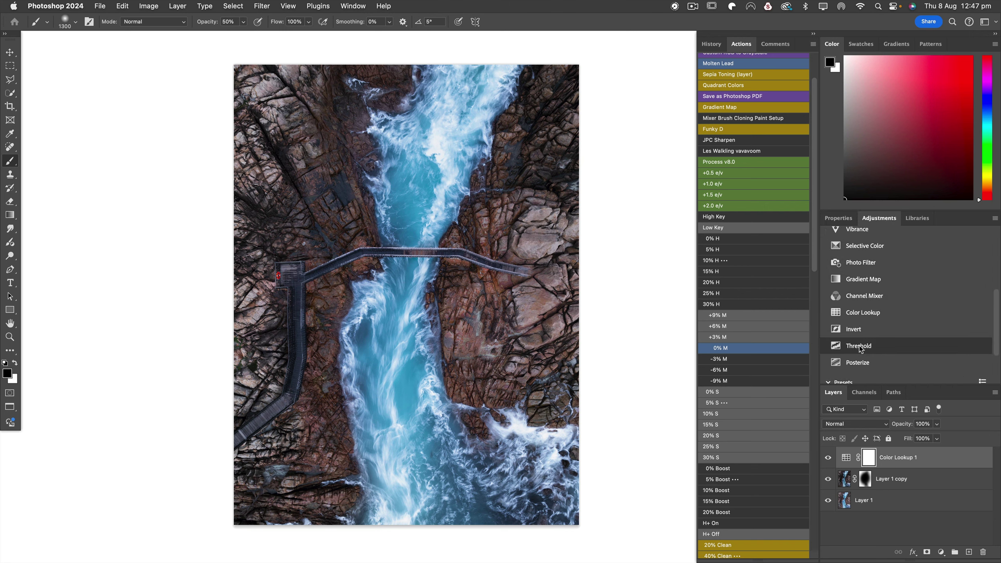
pyautogui.click(851, 315)
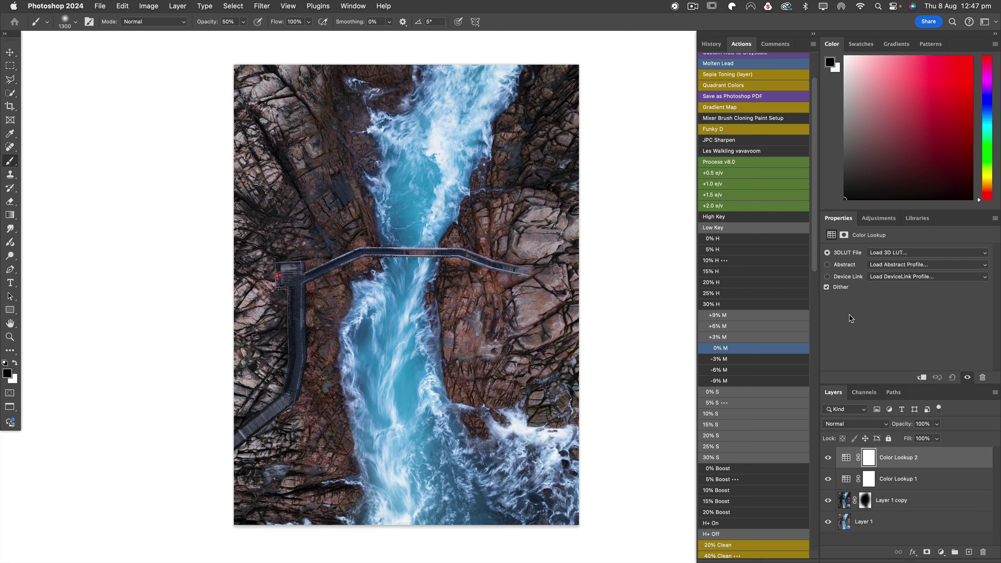
pyautogui.click(904, 256)
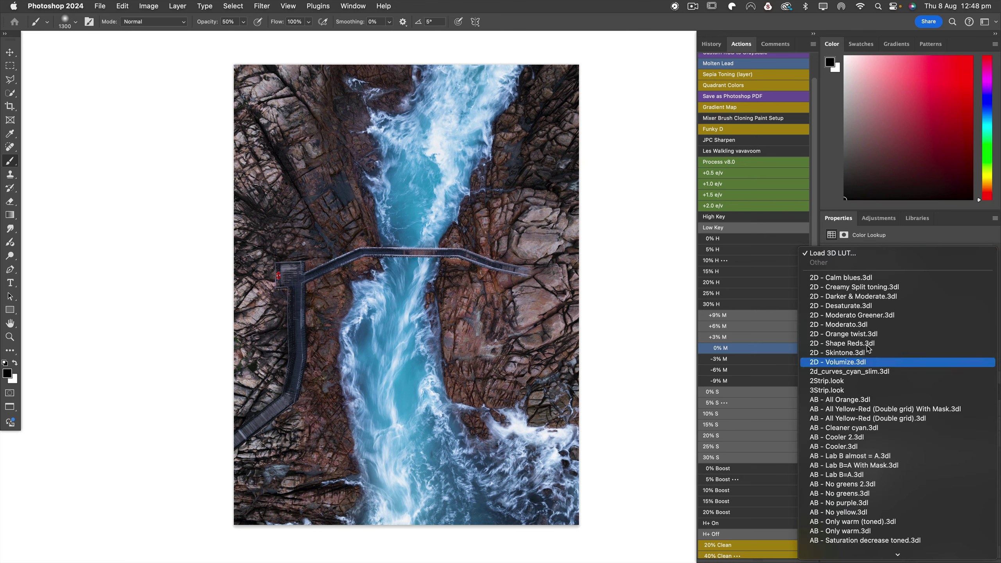
pyautogui.click(861, 287)
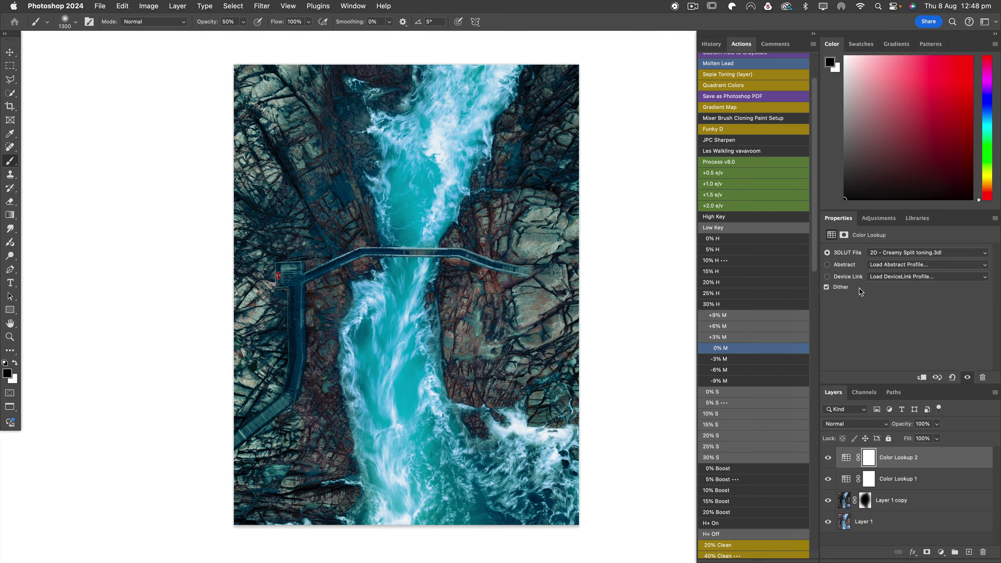
pyautogui.click(900, 257)
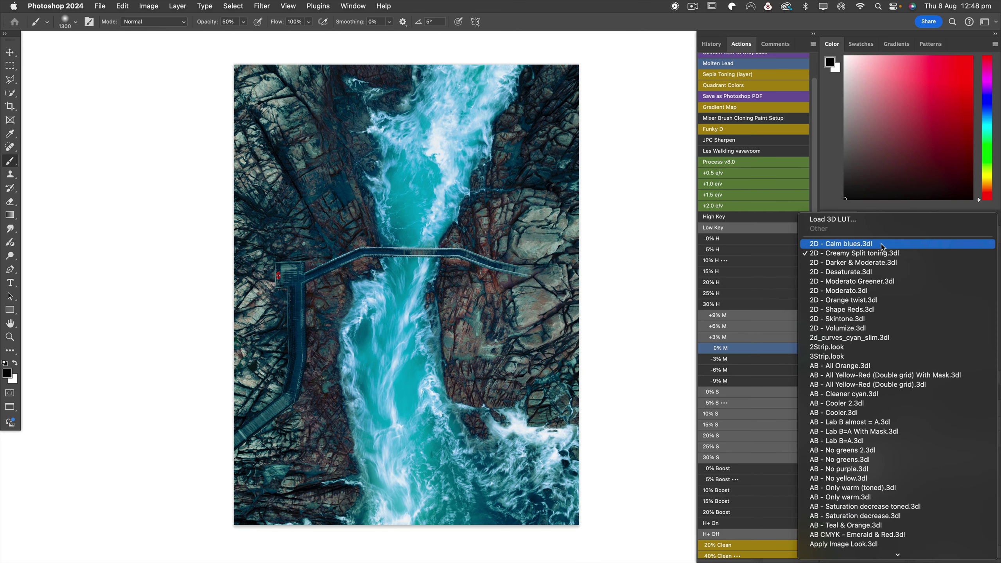
pyautogui.click(882, 246)
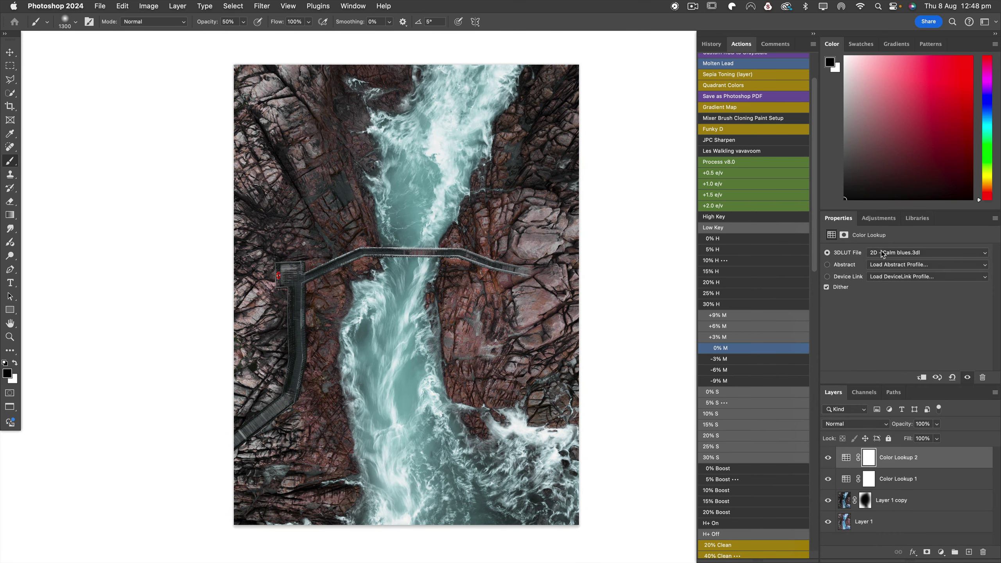
# - Try the 2D - Skintone LUT, then choose browntown.cube for Color Lookup 2
pyautogui.click(883, 253)
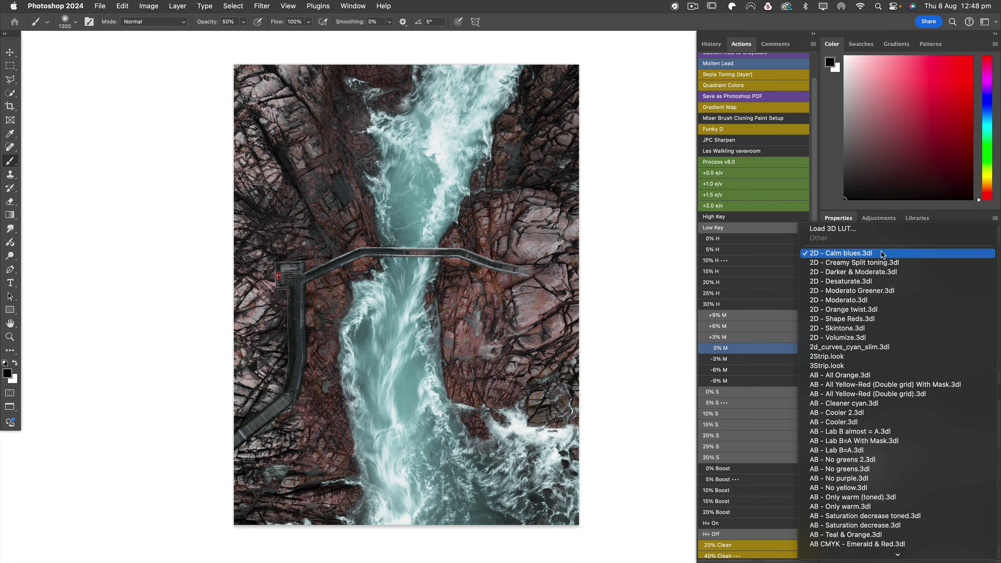
pyautogui.click(870, 329)
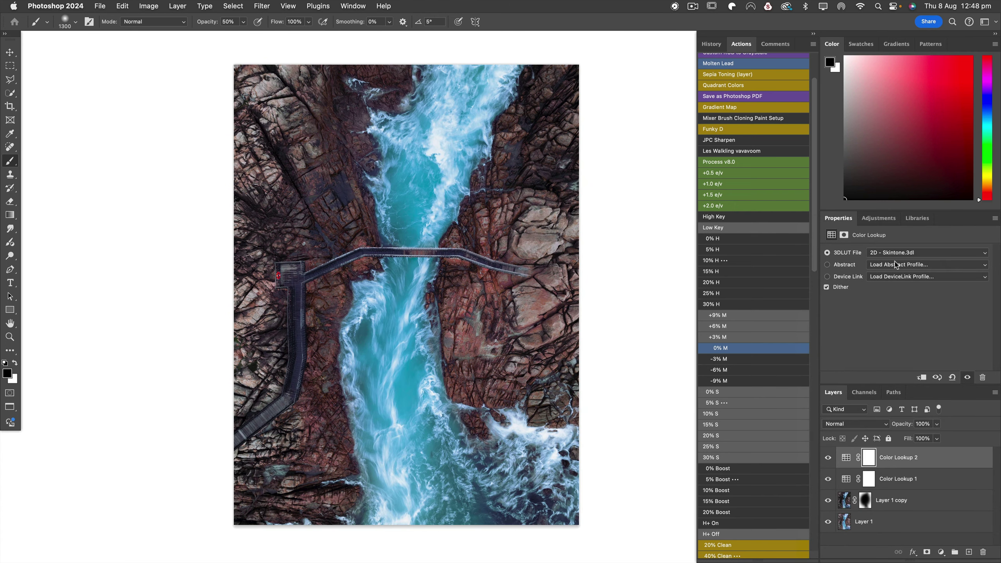
pyautogui.click(897, 255)
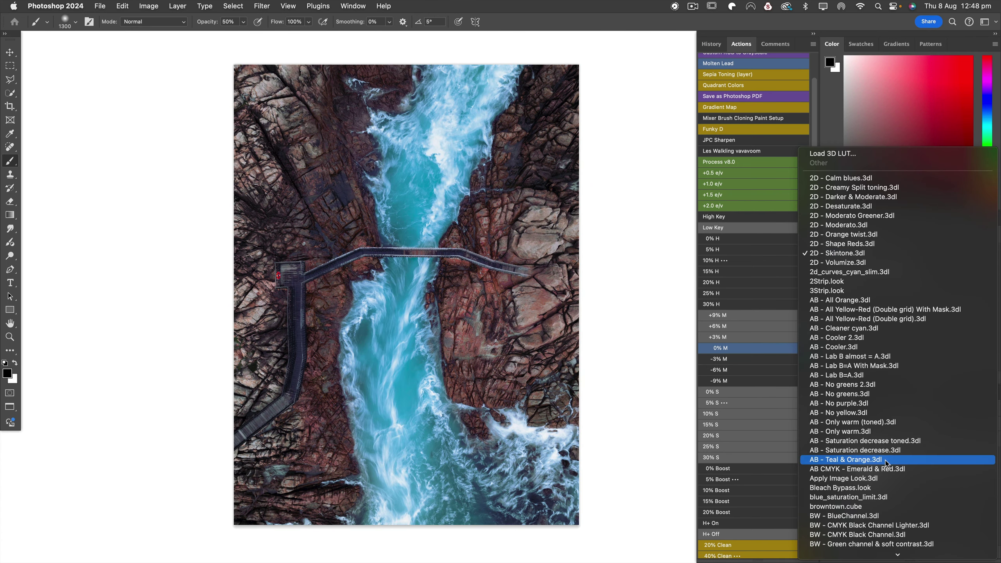
pyautogui.scroll(-3, 885, 459)
pyautogui.scroll(-2, 885, 460)
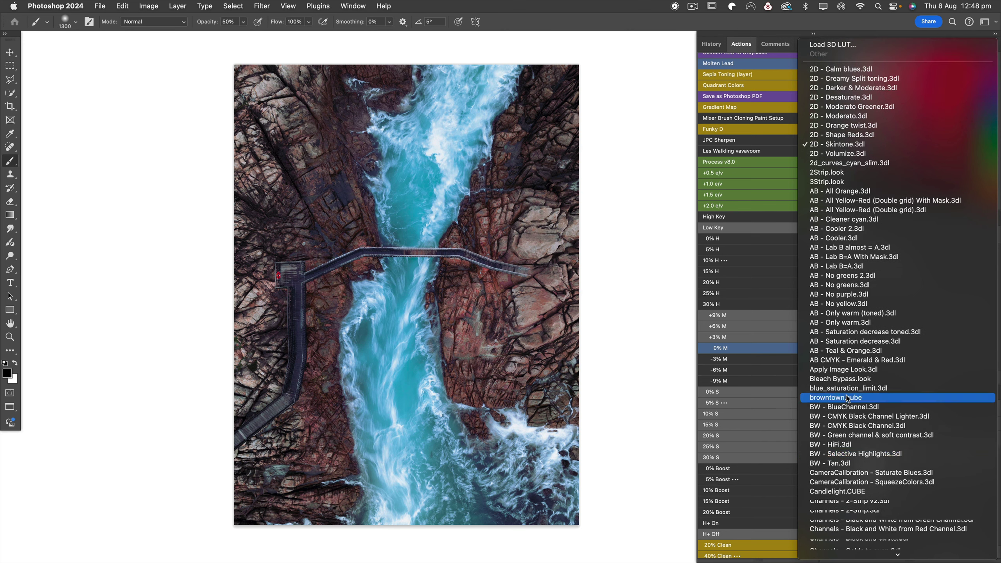
pyautogui.click(847, 397)
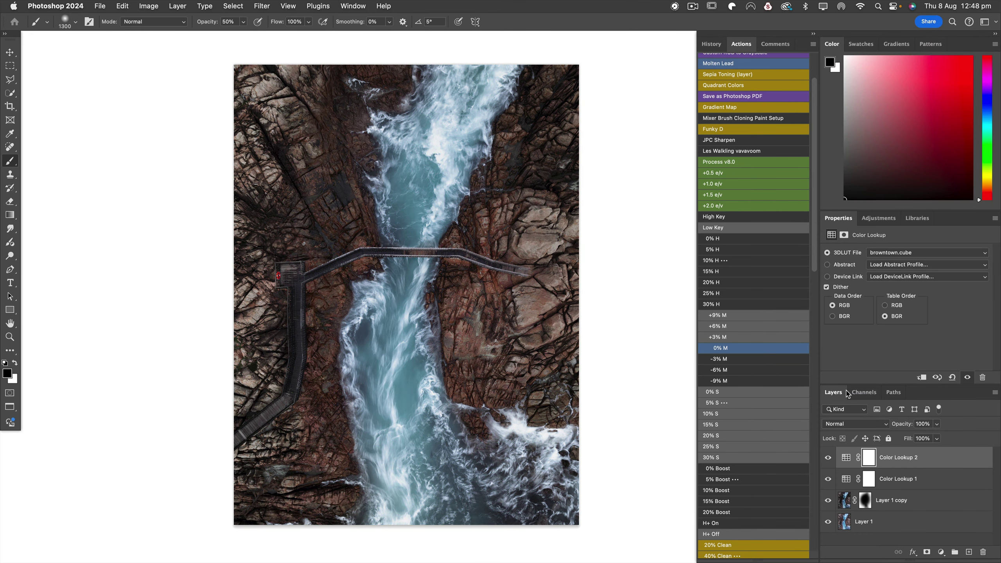
# - Toggle Color Lookup 2's visibility repeatedly to compare, leaving it visible
pyautogui.click(830, 457)
pyautogui.click(830, 457)
pyautogui.click(829, 457)
pyautogui.click(830, 457)
pyautogui.click(830, 457)
pyautogui.click(829, 457)
pyautogui.click(830, 456)
pyautogui.click(830, 457)
pyautogui.click(830, 457)
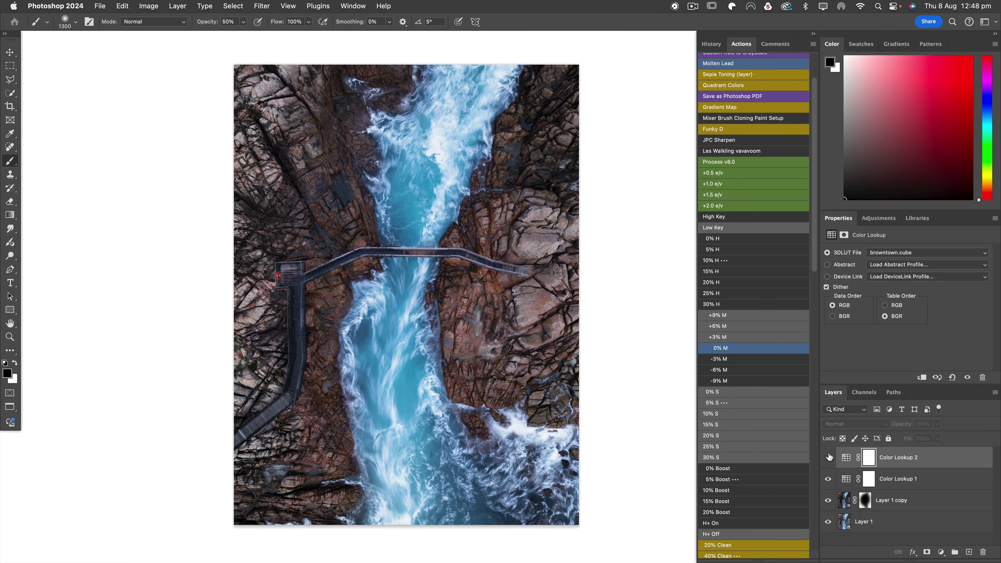
pyautogui.click(829, 458)
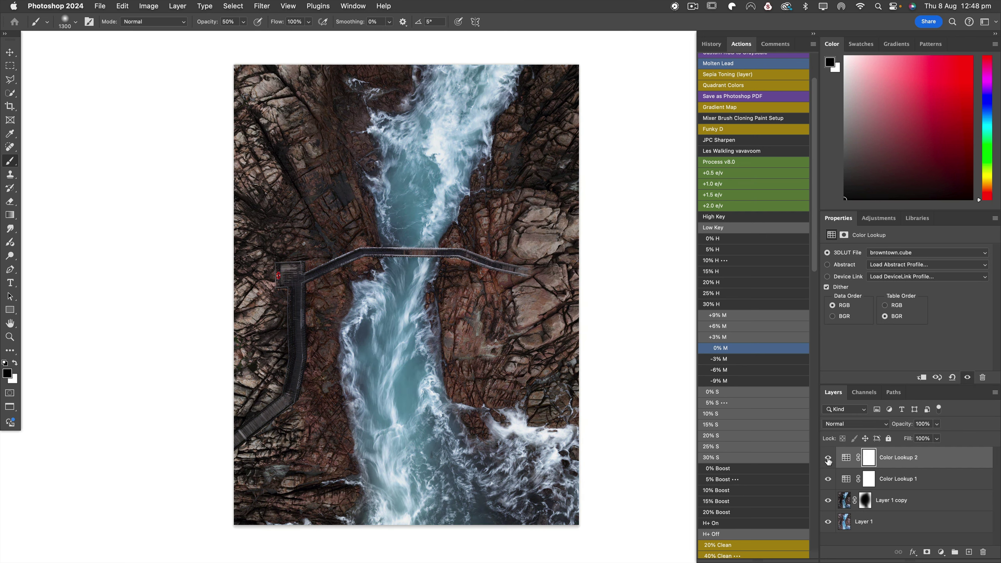
# - At 100% brush opacity, paint Color Lookup 2's mask black along the river up to the bridge
pyautogui.click(869, 457)
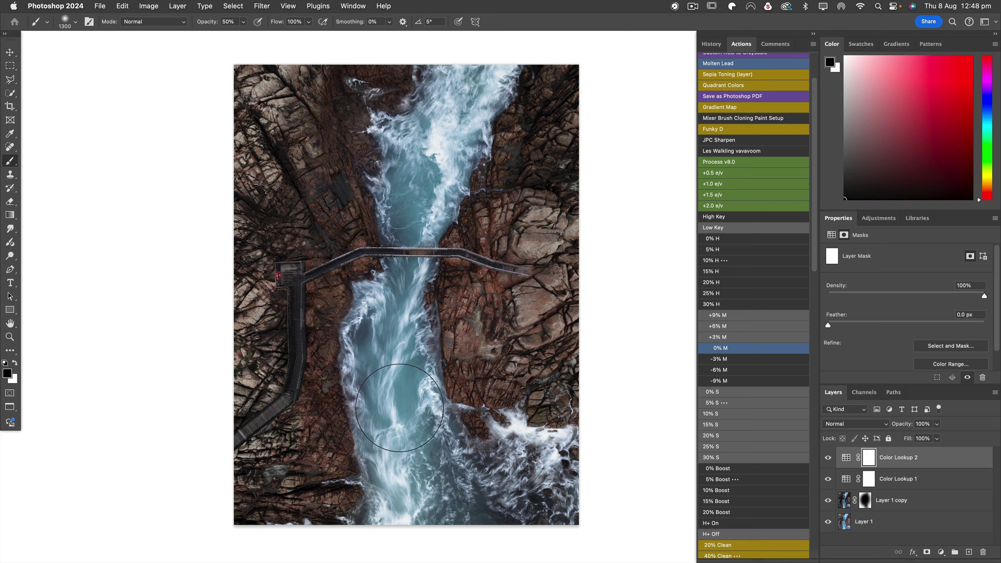
pyautogui.press('0')
pyautogui.moveTo(401, 436); pyautogui.dragTo(481, 541)
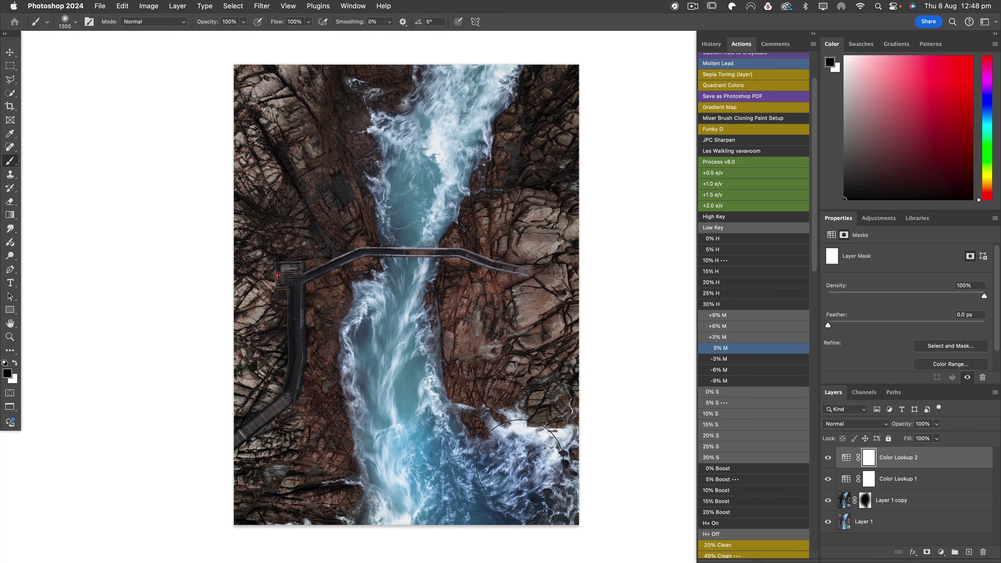
pyautogui.moveTo(468, 492)
pyautogui.mouseDown()
pyautogui.moveTo(421, 452)
pyautogui.moveTo(411, 461)
pyautogui.moveTo(402, 358)
pyautogui.moveTo(393, 364)
pyautogui.moveTo(387, 334)
pyautogui.moveTo(425, 197)
pyautogui.moveTo(482, 90)
pyautogui.moveTo(458, 80)
pyautogui.moveTo(410, 143)
pyautogui.moveTo(422, 161)
pyautogui.moveTo(429, 193)
pyautogui.mouseUp()
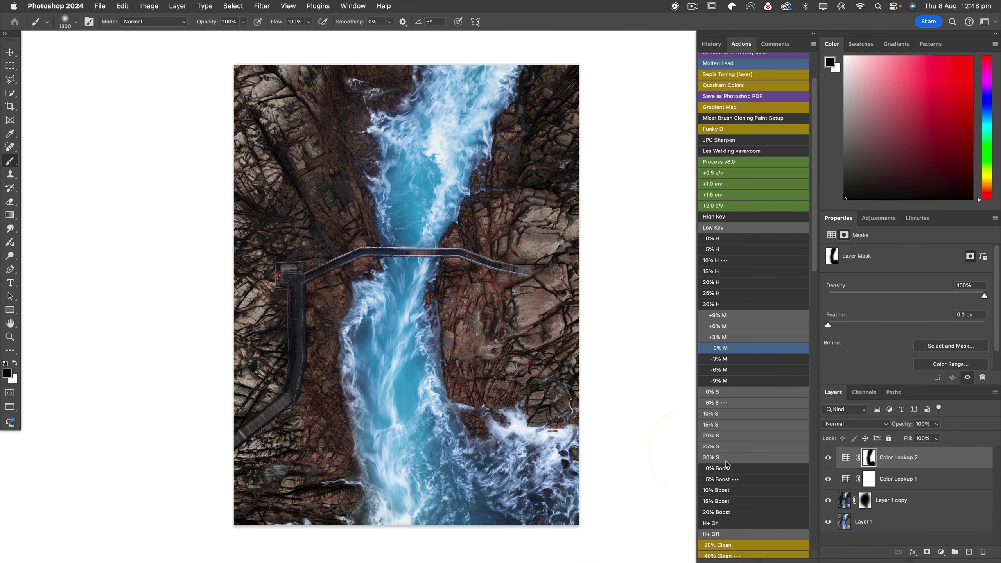
# - Toggle Color Lookup 2 off and on to check the masked river, leaving it visible
pyautogui.click(829, 458)
pyautogui.click(829, 458)
pyautogui.click(829, 457)
pyautogui.click(829, 457)
pyautogui.click(888, 220)
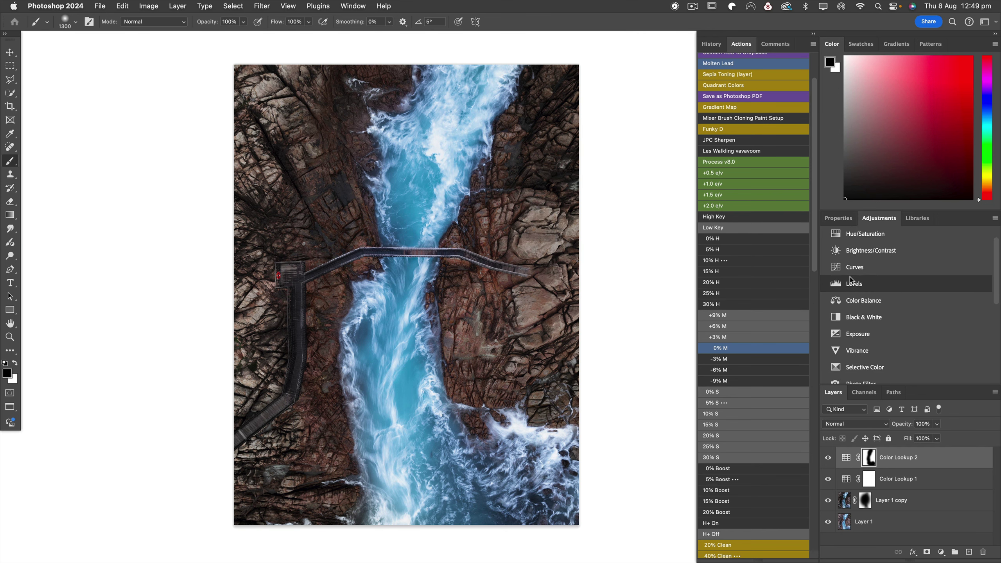
# - Add a Curves adjustment layer, apply Auto and bring up Auto Color Correction Options
pyautogui.scroll(5, 849, 271)
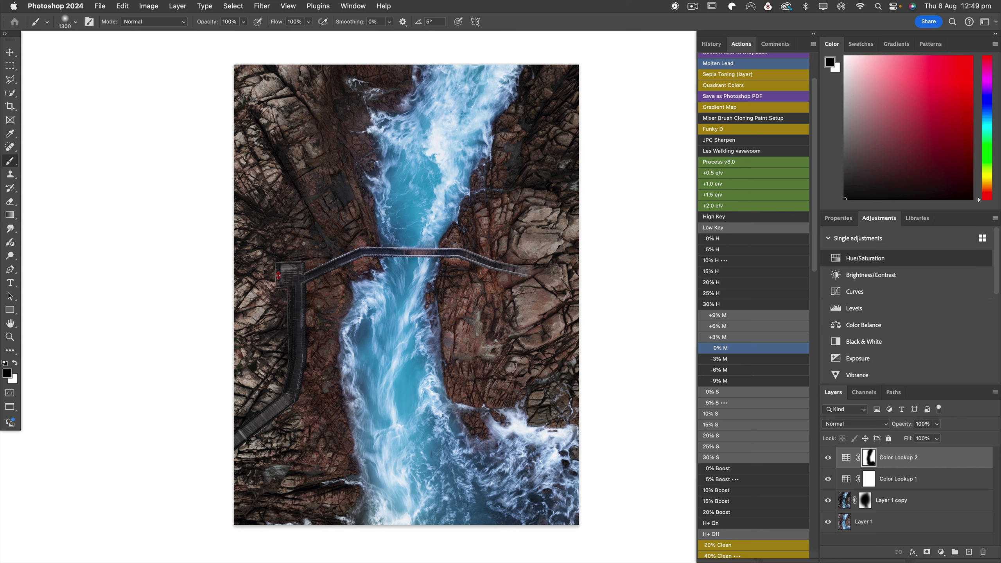
pyautogui.click(843, 294)
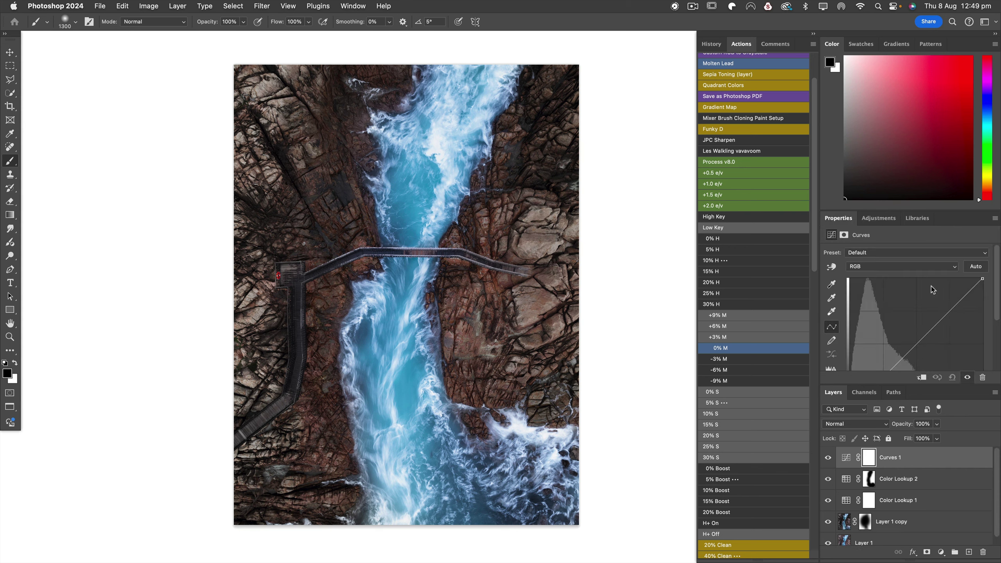
pyautogui.click(972, 270)
pyautogui.keyDown('alt'); pyautogui.click(973, 270); pyautogui.keyUp('alt')
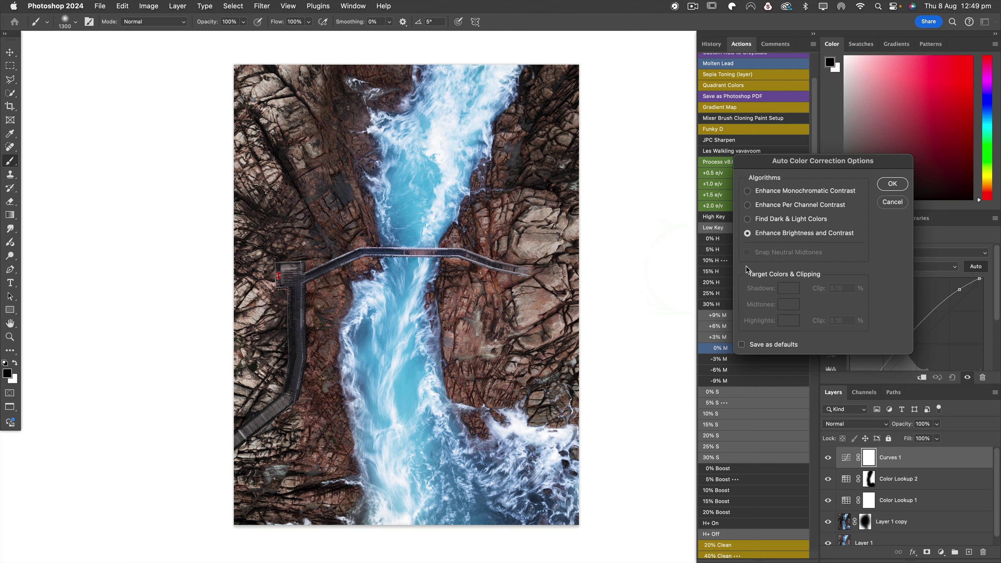
# - Accept the auto options, invert Curves 1's mask, and paint white on the rocks beside the bridge
pyautogui.click(890, 185)
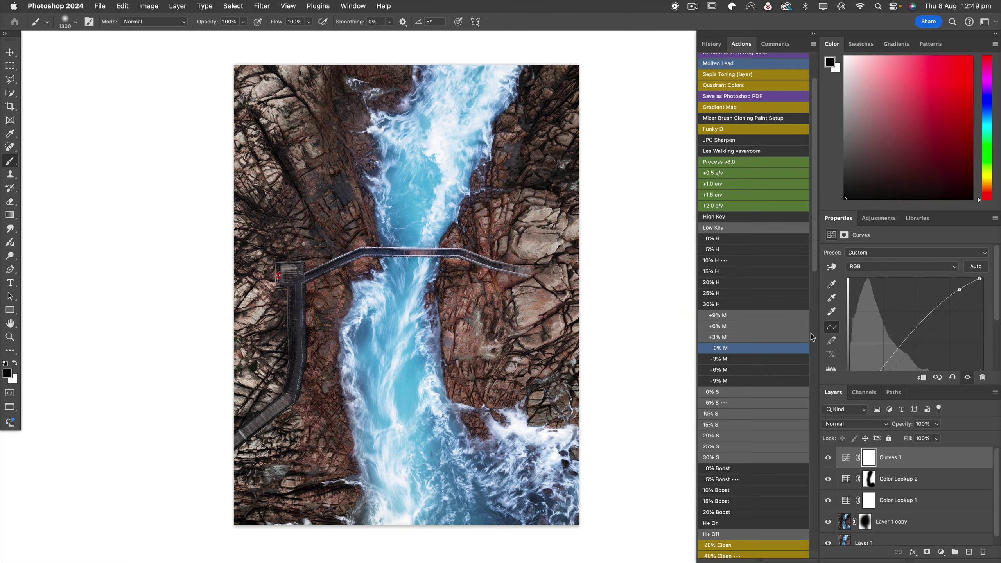
pyautogui.press('super+i')
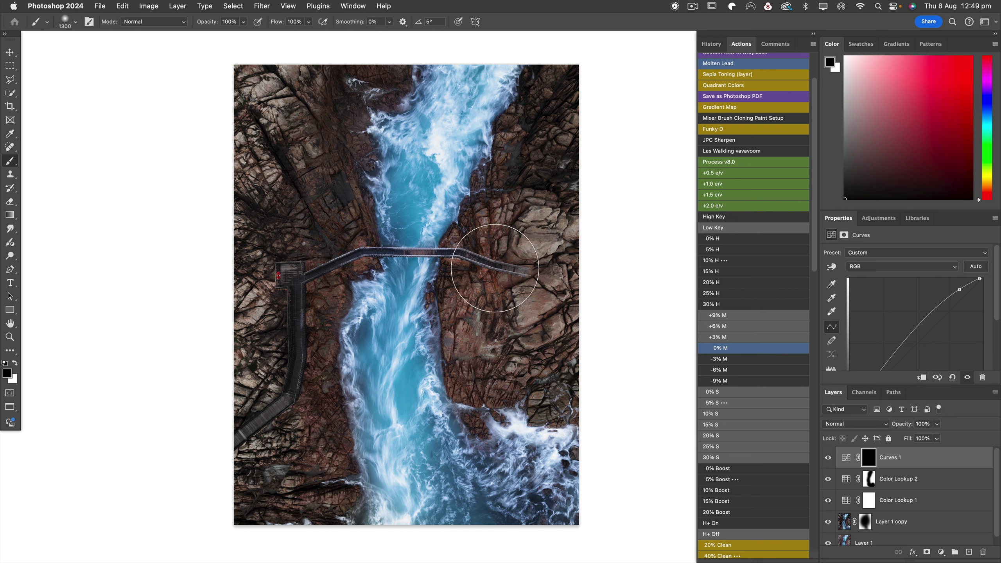
pyautogui.press('x')
pyautogui.click(495, 273)
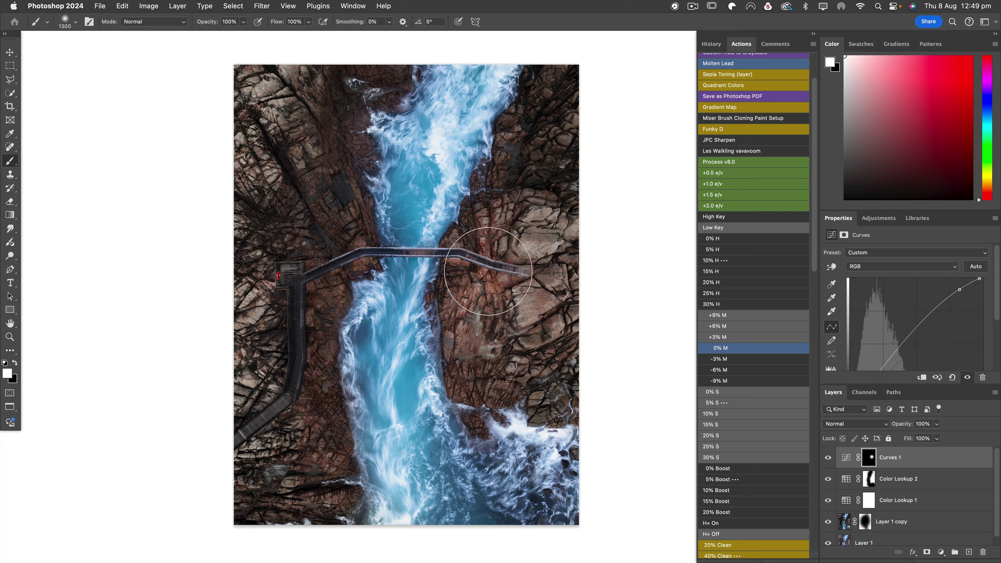
pyautogui.click(503, 285)
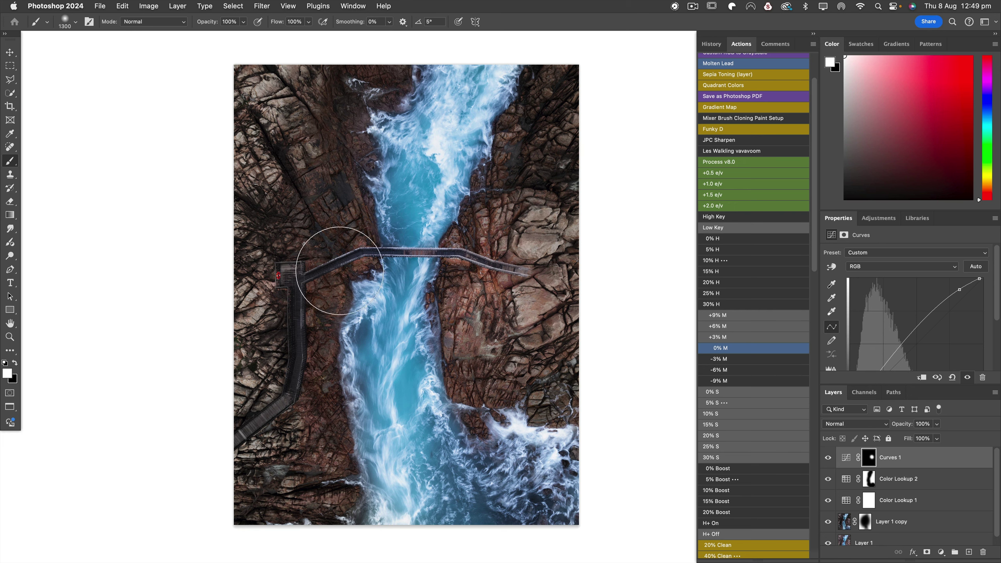
pyautogui.click(327, 249)
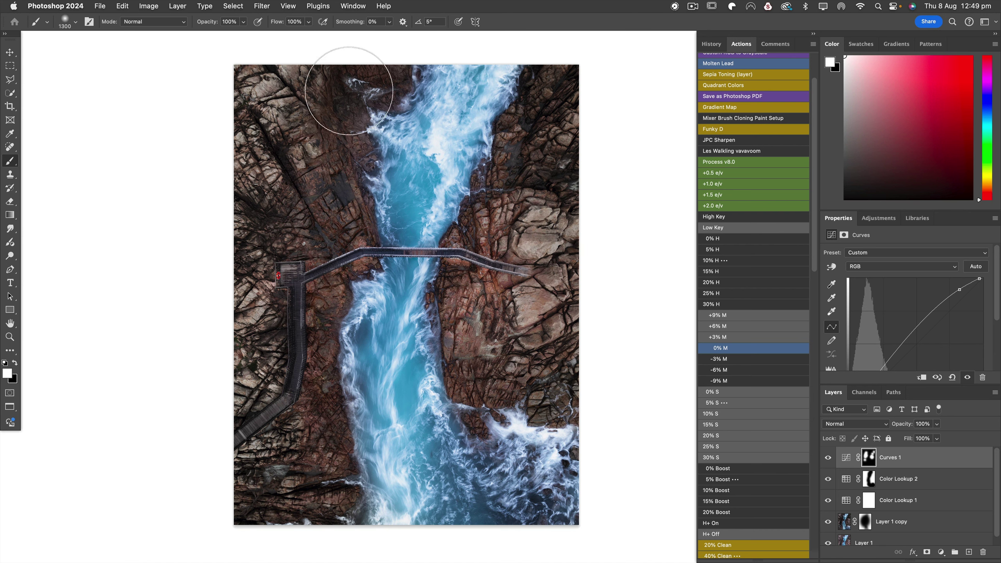
# - Toggle Curves 1's visibility twice to compare before and after, leaving it on
pyautogui.click(828, 459)
pyautogui.click(827, 459)
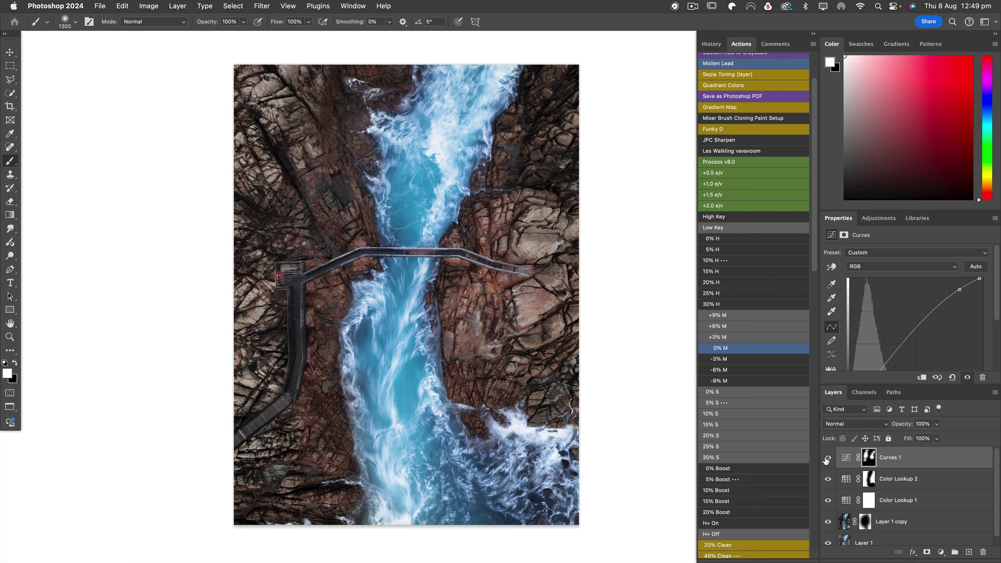
pyautogui.click(827, 459)
pyautogui.click(828, 459)
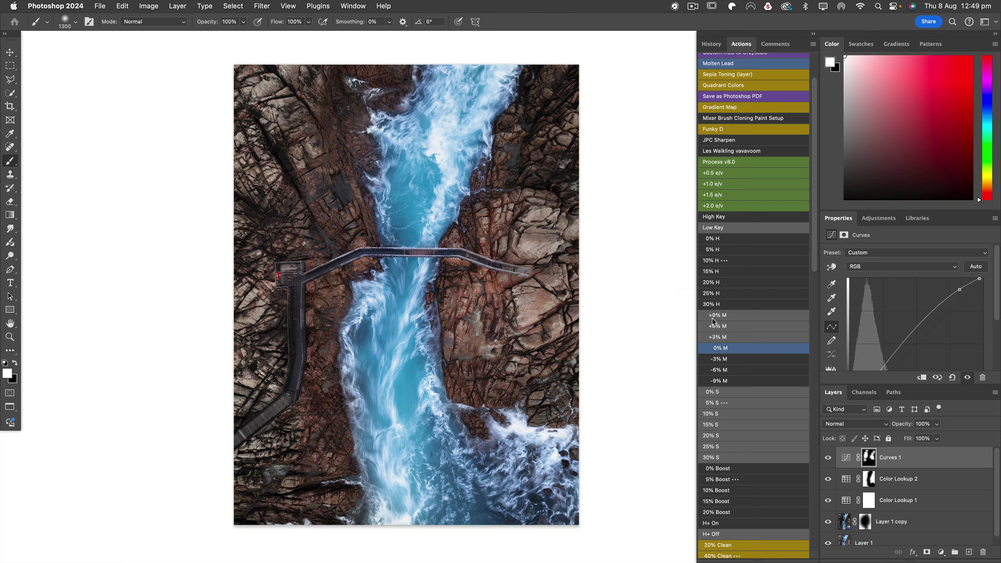
pyautogui.scroll(-1, 874, 501)
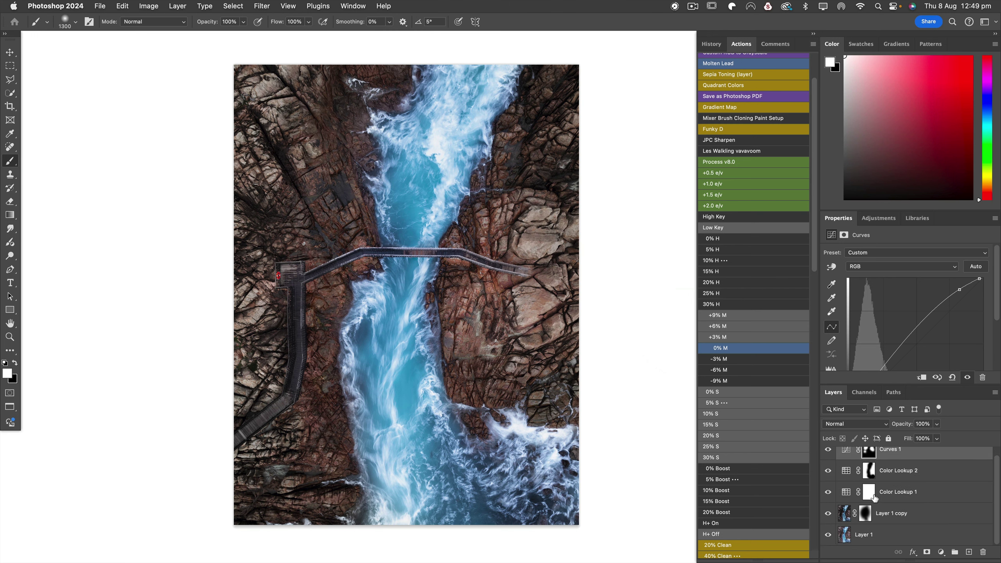
pyautogui.keyDown('alt'); pyautogui.click(828, 536); pyautogui.keyUp('alt')
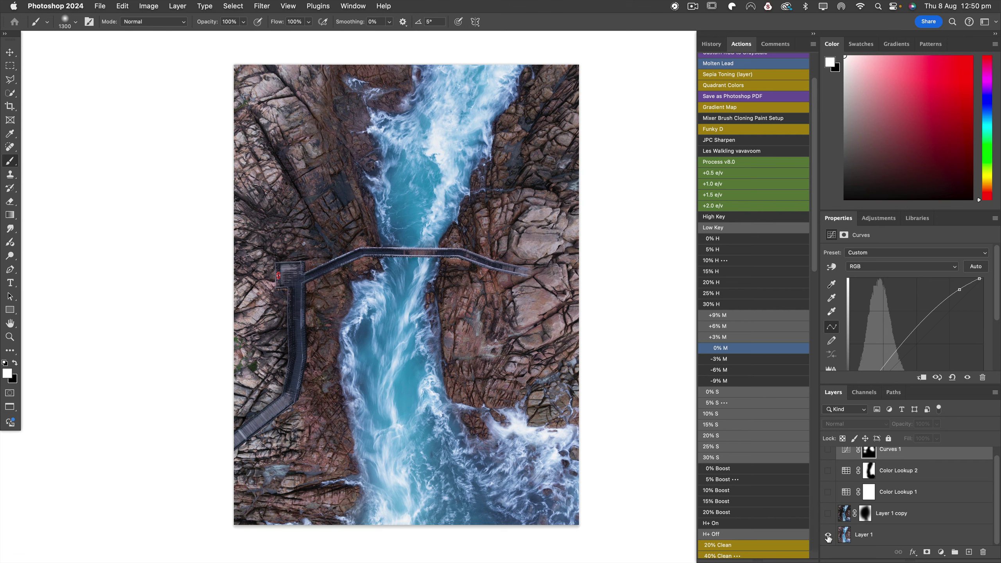
pyautogui.keyDown('alt'); pyautogui.click(828, 535); pyautogui.keyUp('alt')
pyautogui.keyDown('alt'); pyautogui.click(828, 536); pyautogui.keyUp('alt')
pyautogui.keyDown('alt'); pyautogui.click(828, 536); pyautogui.keyUp('alt')
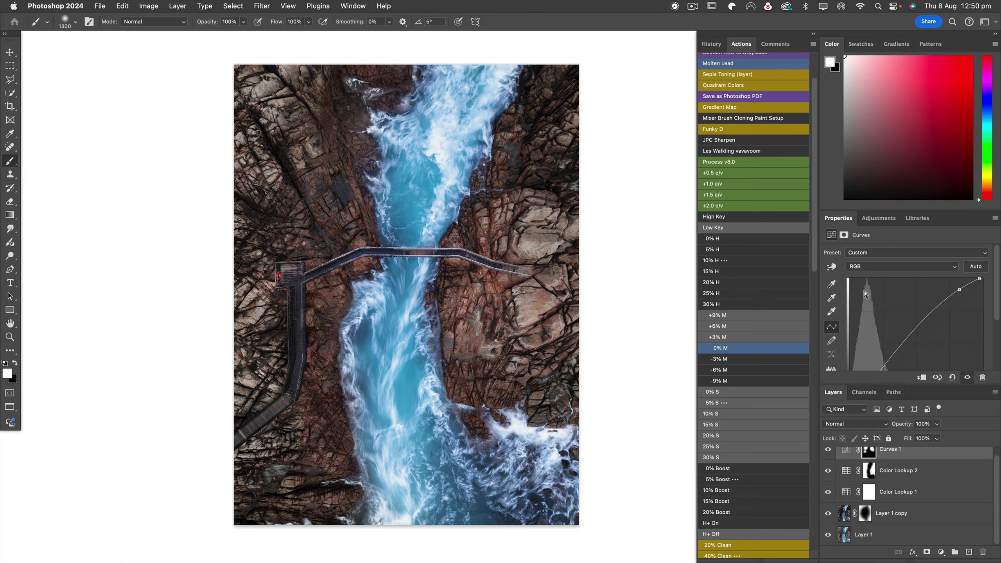
# - Add Curves 2 in Screen mode with an inverted black mask; set the brush to 30% opacity, size 70
pyautogui.click(878, 218)
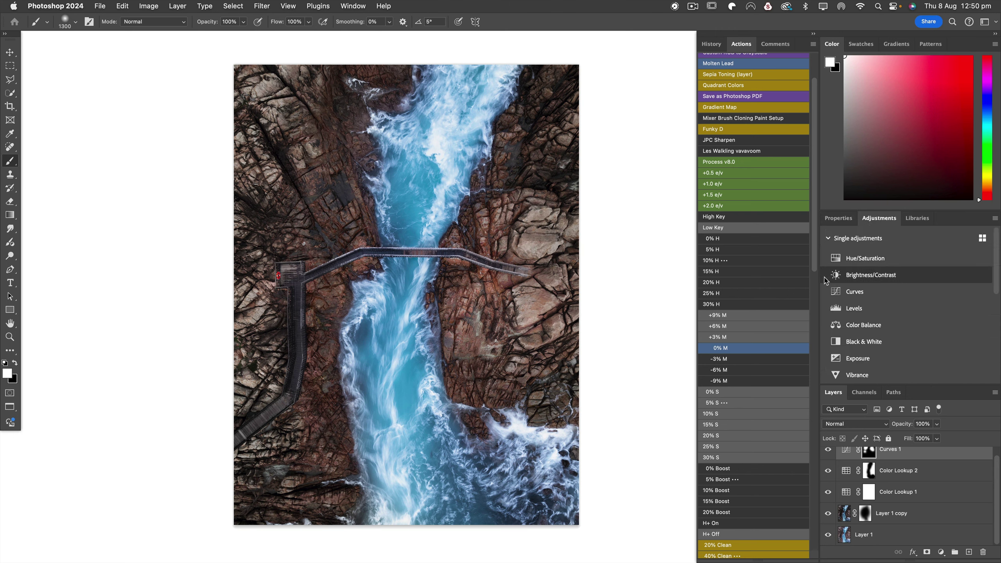
pyautogui.click(837, 292)
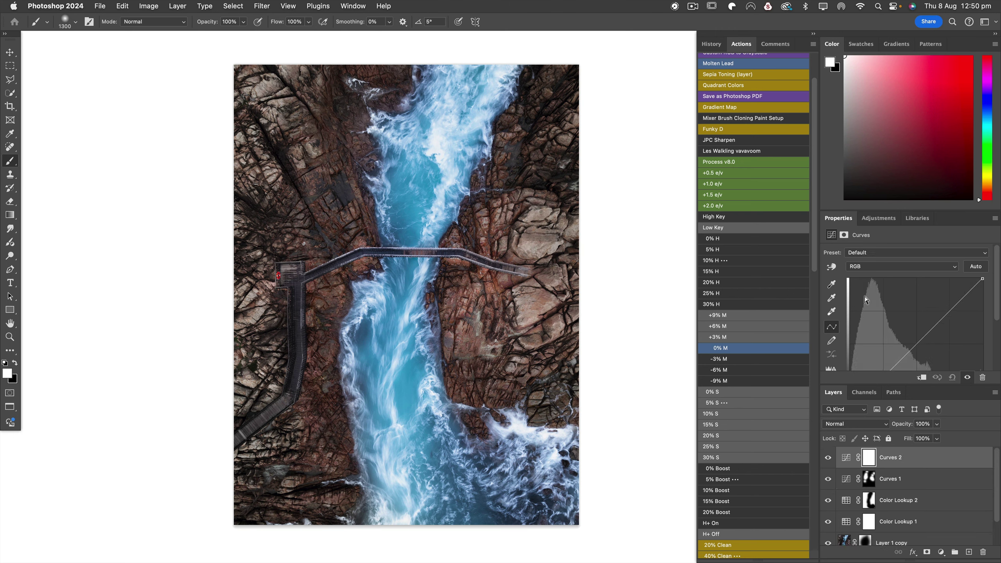
pyautogui.click(864, 427)
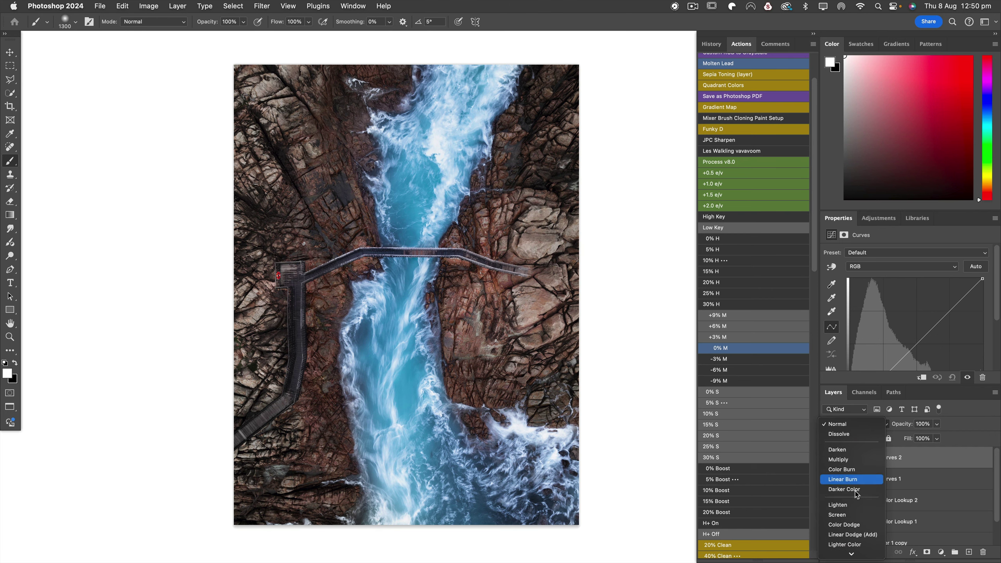
pyautogui.click(848, 514)
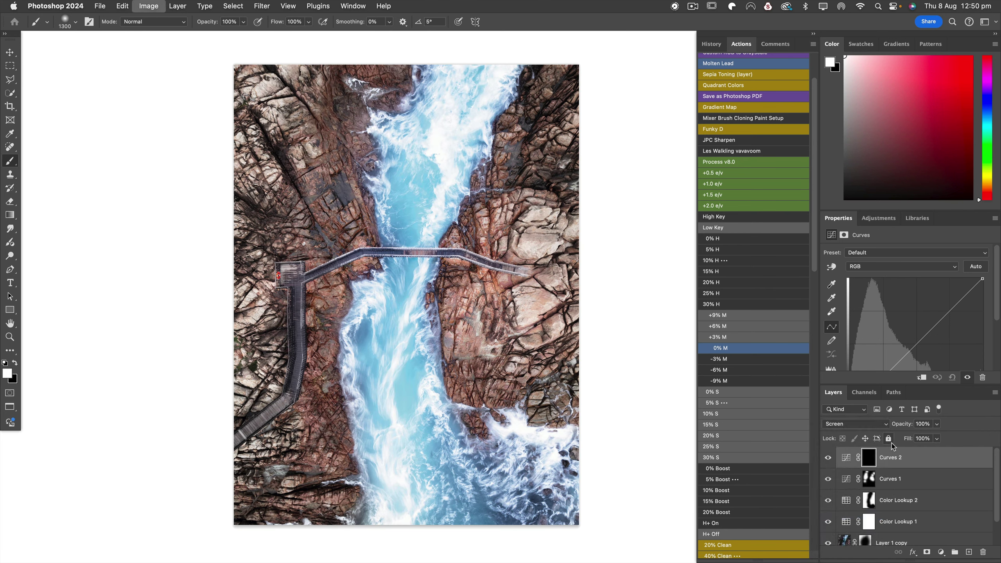
pyautogui.press('super+i')
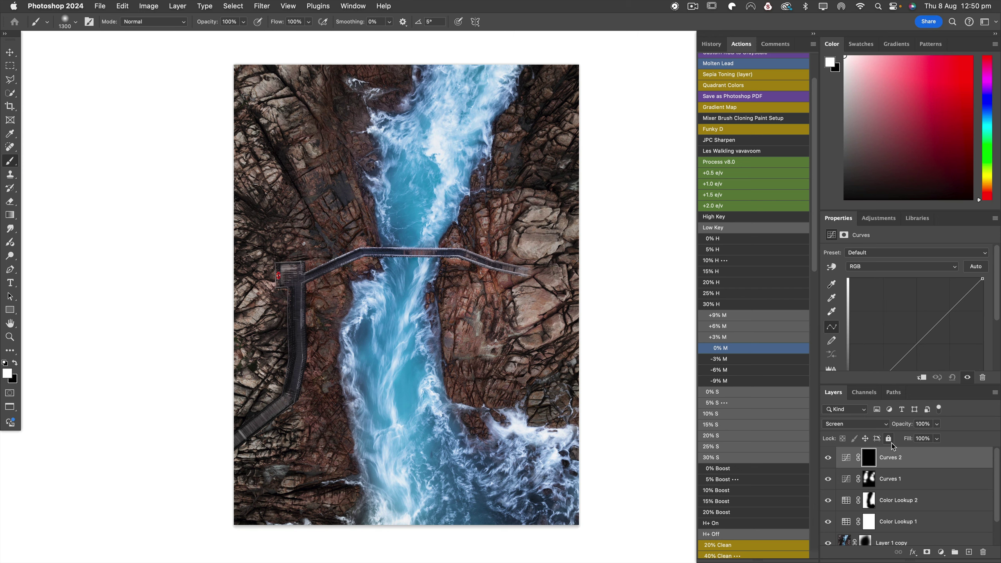
pyautogui.press('3')
pyautogui.press('[')
pyautogui.press('[')
pyautogui.press('[')
pyautogui.press('[')
pyautogui.press('[')
pyautogui.press('[')
pyautogui.press('[')
pyautogui.press('[')
pyautogui.press('[')
pyautogui.press('[')
pyautogui.press('[')
pyautogui.press('[')
pyautogui.press('[')
pyautogui.press('[')
pyautogui.press('[')
pyautogui.press('[')
pyautogui.press('[')
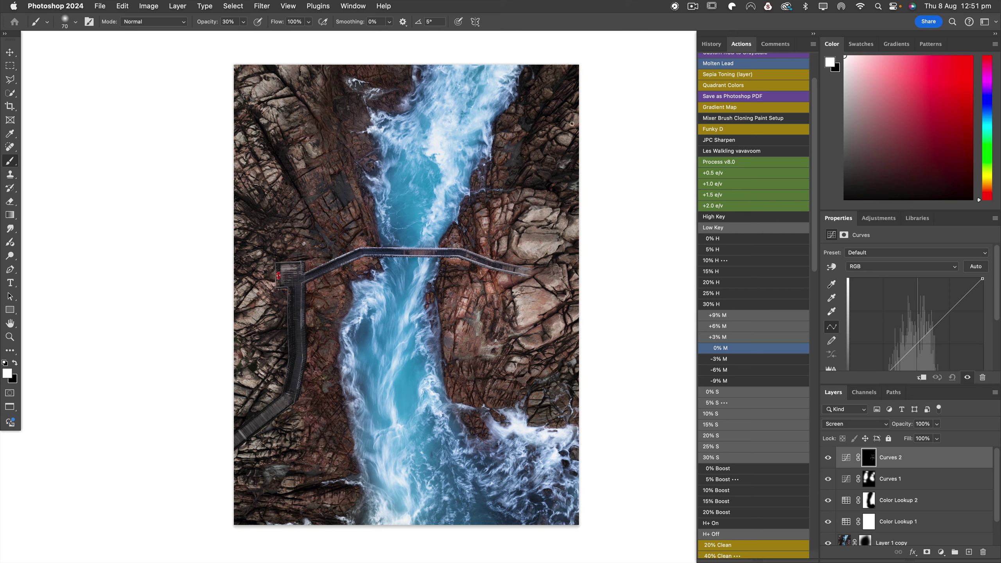
# - Paint a faint white stroke on Curves 2's mask over the right-hand rocks
pyautogui.moveTo(575, 123); pyautogui.dragTo(561, 125)
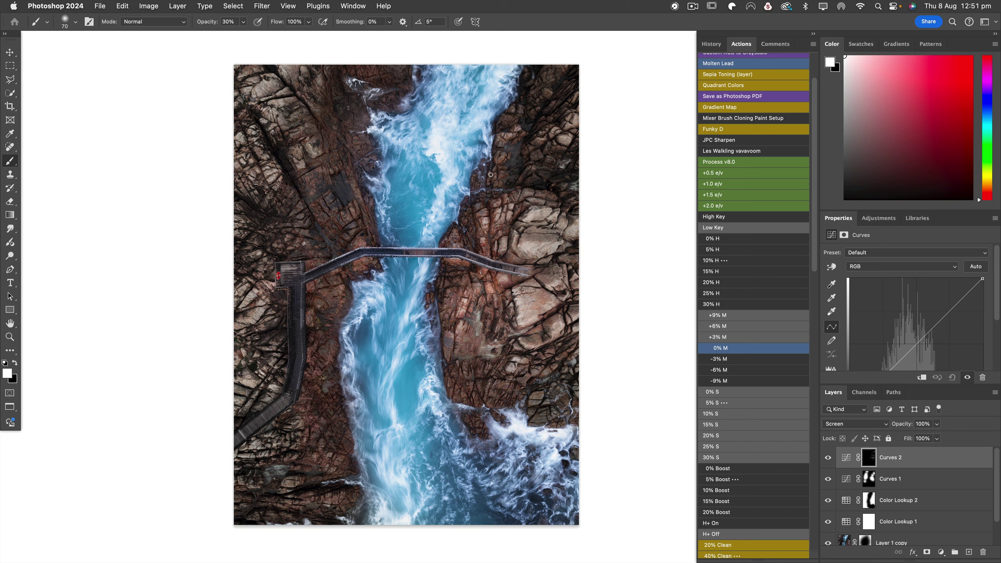
pyautogui.click(829, 458)
pyautogui.click(829, 460)
pyautogui.click(828, 460)
pyautogui.click(828, 460)
pyautogui.click(829, 459)
pyautogui.click(828, 460)
pyautogui.click(828, 460)
pyautogui.click(829, 460)
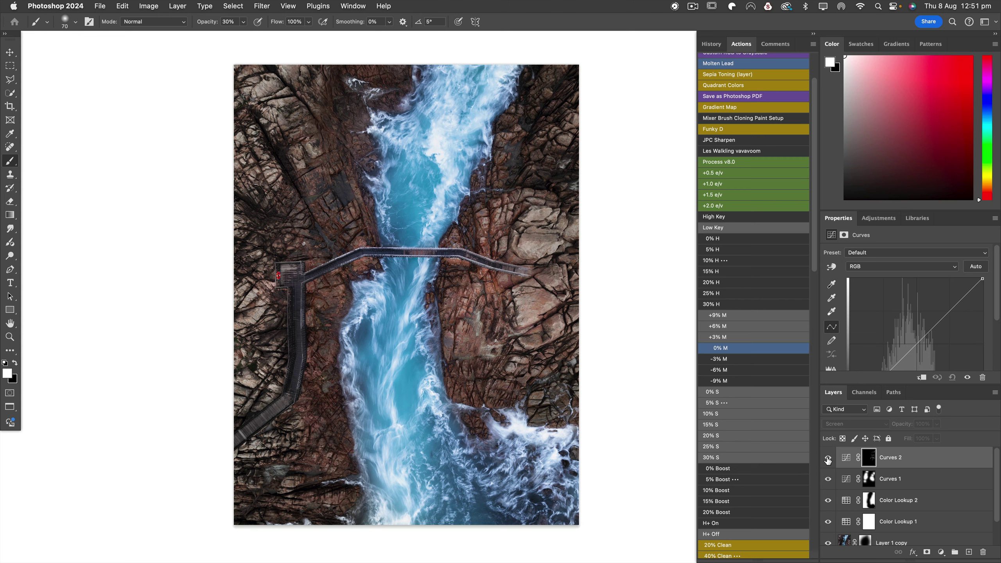
pyautogui.click(829, 460)
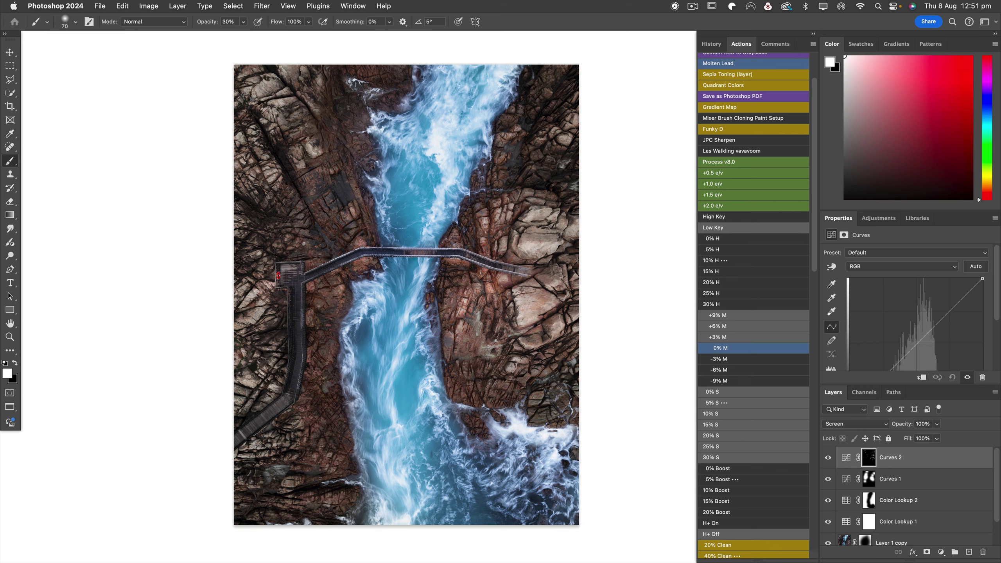
# - Paint 30% white strokes on Curves 2's mask over the rocks around the walkway
pyautogui.moveTo(311, 313); pyautogui.dragTo(312, 320)
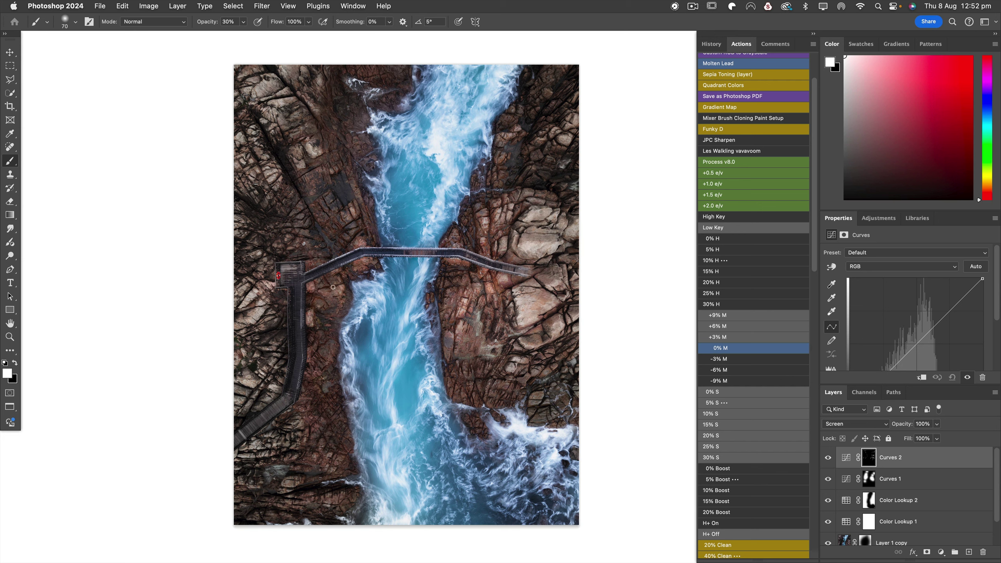
pyautogui.moveTo(332, 281); pyautogui.dragTo(335, 296)
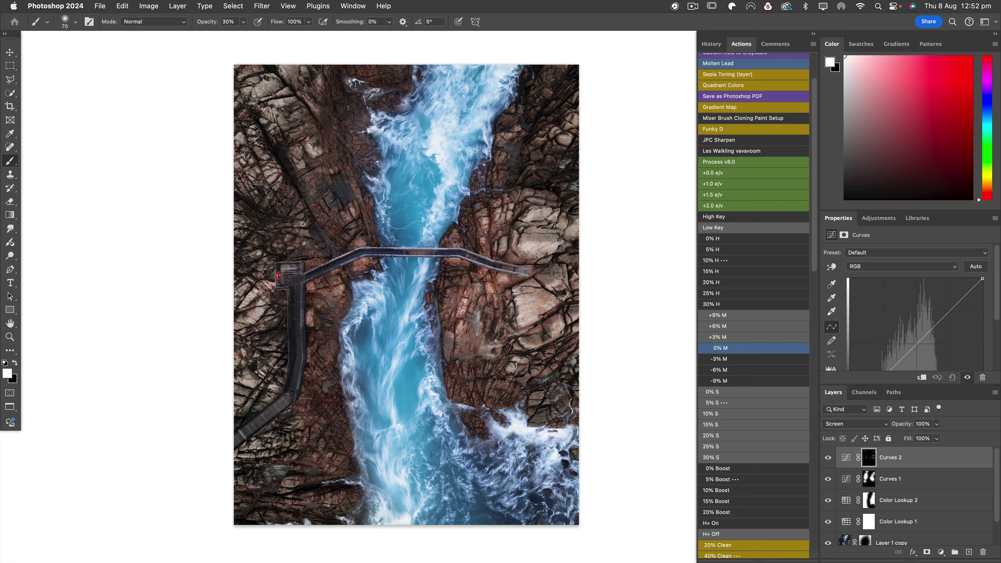
pyautogui.moveTo(300, 233); pyautogui.dragTo(281, 241)
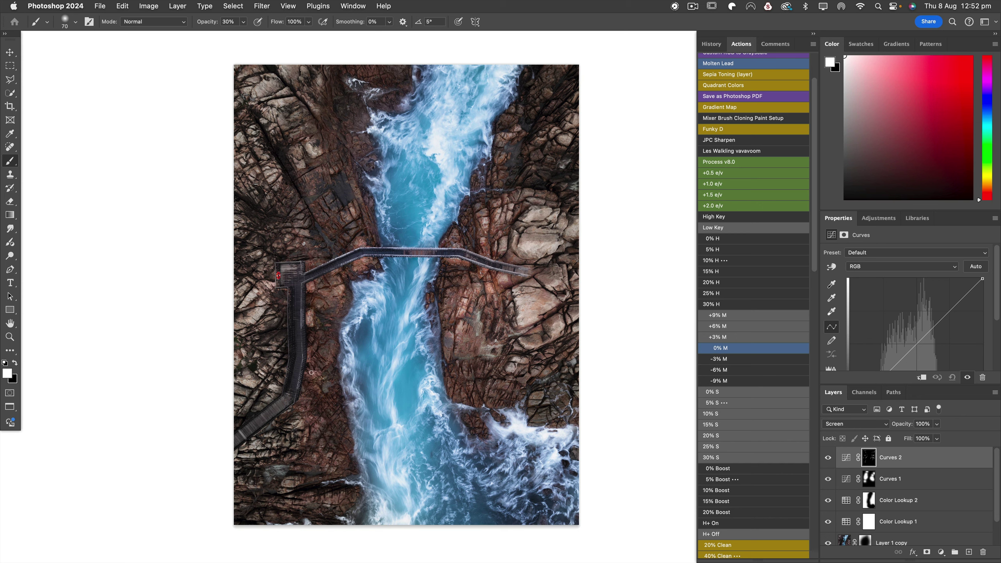
pyautogui.moveTo(320, 375); pyautogui.dragTo(303, 363)
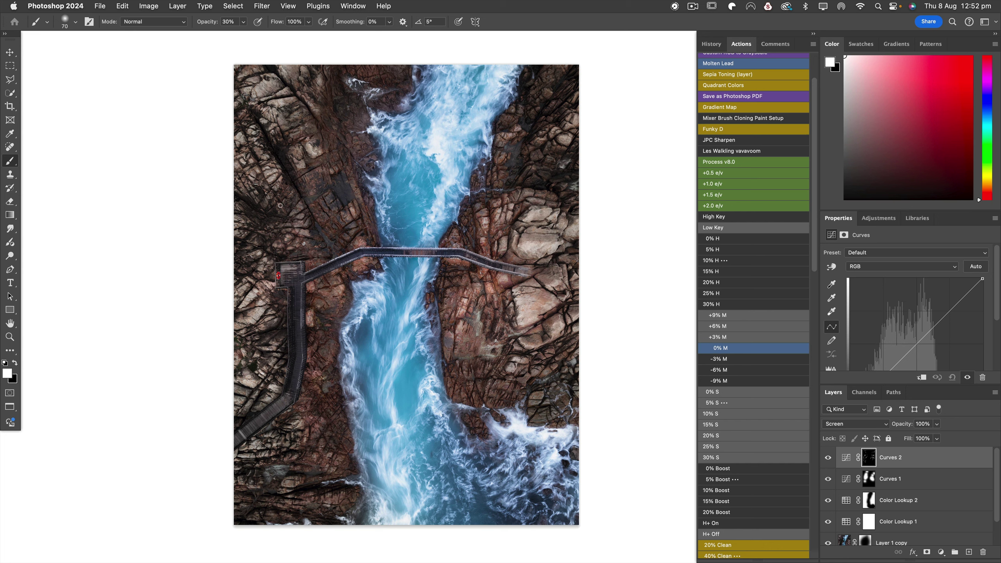
pyautogui.click(297, 158)
# - Toggle Curves 2's visibility twice to compare the brightening, leaving it on
pyautogui.click(828, 457)
pyautogui.click(828, 458)
pyautogui.click(828, 458)
pyautogui.click(828, 458)
# - Add more mask strokes on the left-side rocks and a patch of the right-hand rocks
pyautogui.moveTo(333, 311)
pyautogui.mouseDown()
pyautogui.moveTo(341, 306)
pyautogui.moveTo(321, 375)
pyautogui.mouseUp()
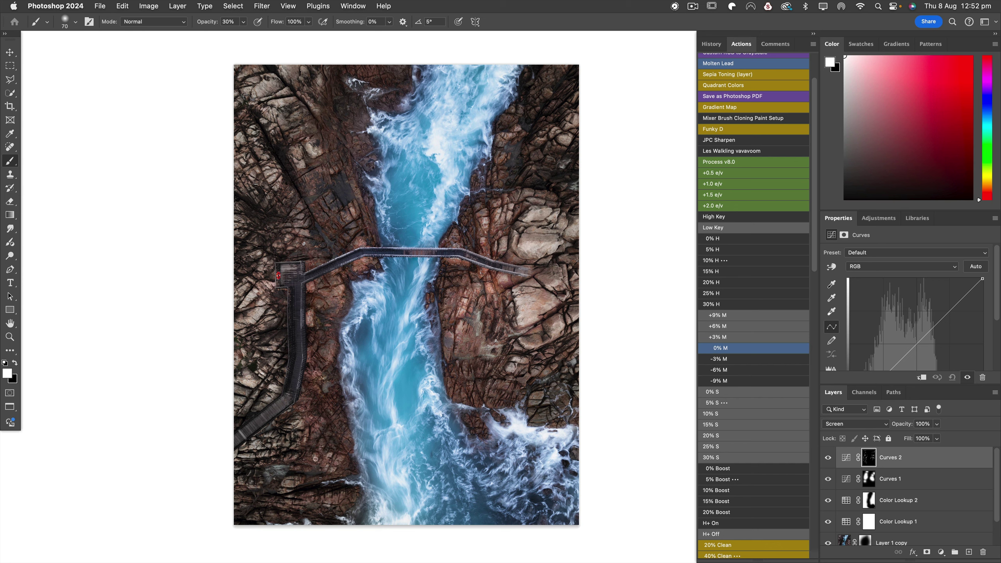
pyautogui.moveTo(316, 420)
pyautogui.mouseDown()
pyautogui.moveTo(334, 418)
pyautogui.moveTo(321, 429)
pyautogui.mouseUp()
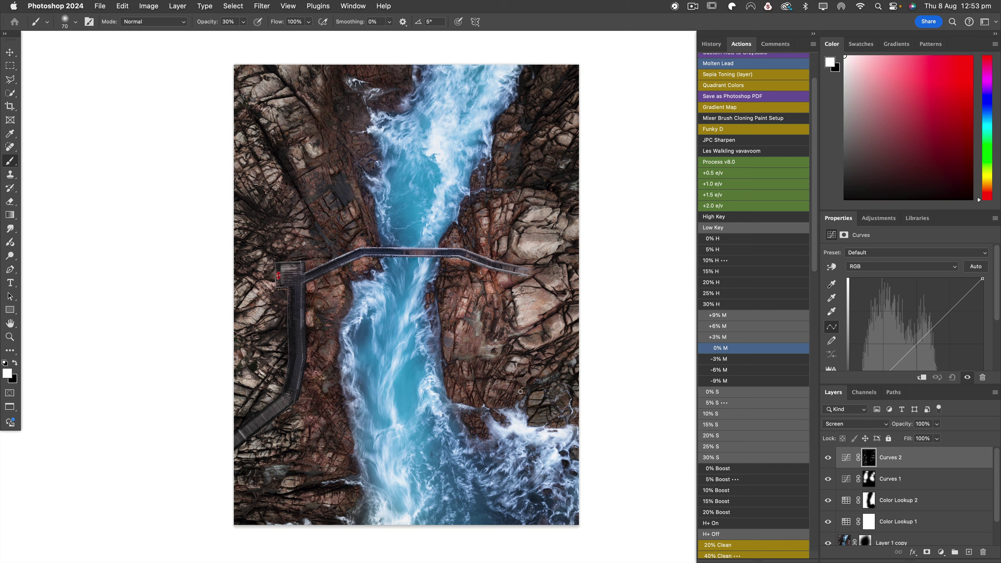
pyautogui.moveTo(526, 394); pyautogui.dragTo(537, 396)
# - Zoom in on the bridge and set the brush to size 20 at 100% opacity
pyautogui.press('super+equal')
pyautogui.press('super+equal')
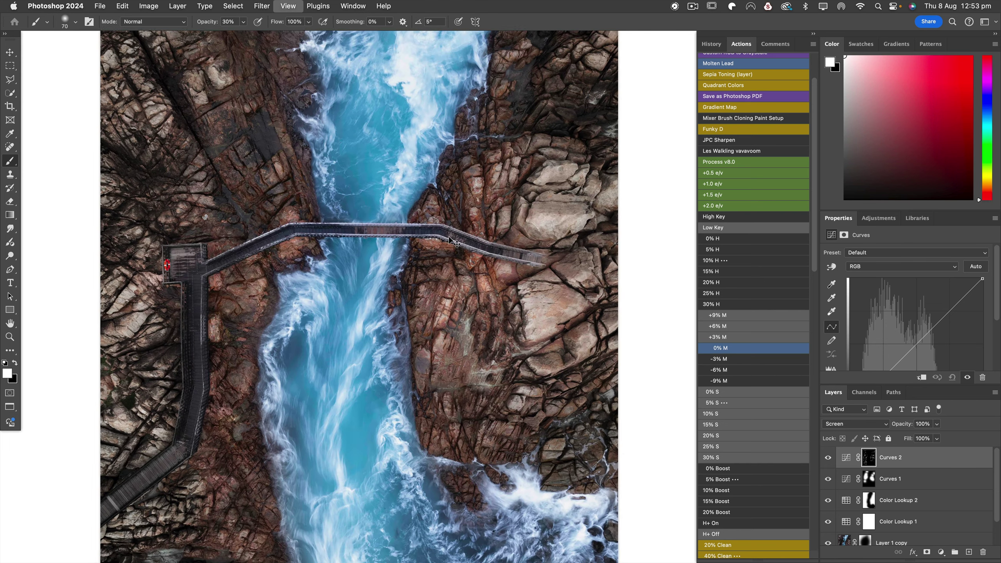
pyautogui.press('super+equal')
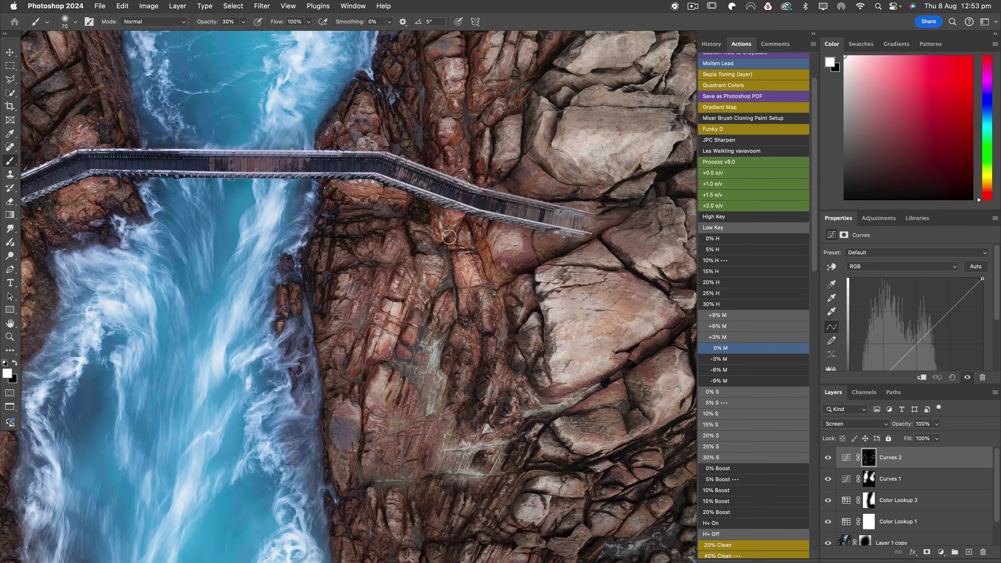
pyautogui.press('[')
pyautogui.press('[')
pyautogui.press('[')
pyautogui.press('[')
pyautogui.press('[')
pyautogui.press('0')
# - Paint white along the bridge's top rail and lower rail on the Curves 2 mask
pyautogui.moveTo(483, 189); pyautogui.dragTo(593, 213)
pyautogui.moveTo(386, 152); pyautogui.dragTo(481, 189)
pyautogui.moveTo(78, 151); pyautogui.dragTo(386, 152)
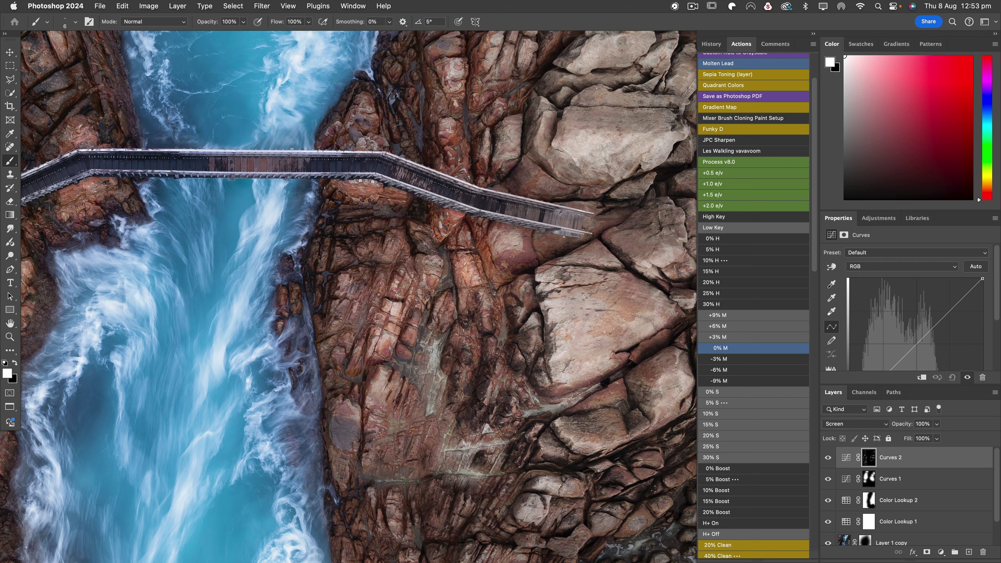
pyautogui.moveTo(481, 211); pyautogui.dragTo(592, 233)
pyautogui.moveTo(377, 173); pyautogui.dragTo(480, 211)
pyautogui.press('super+0')
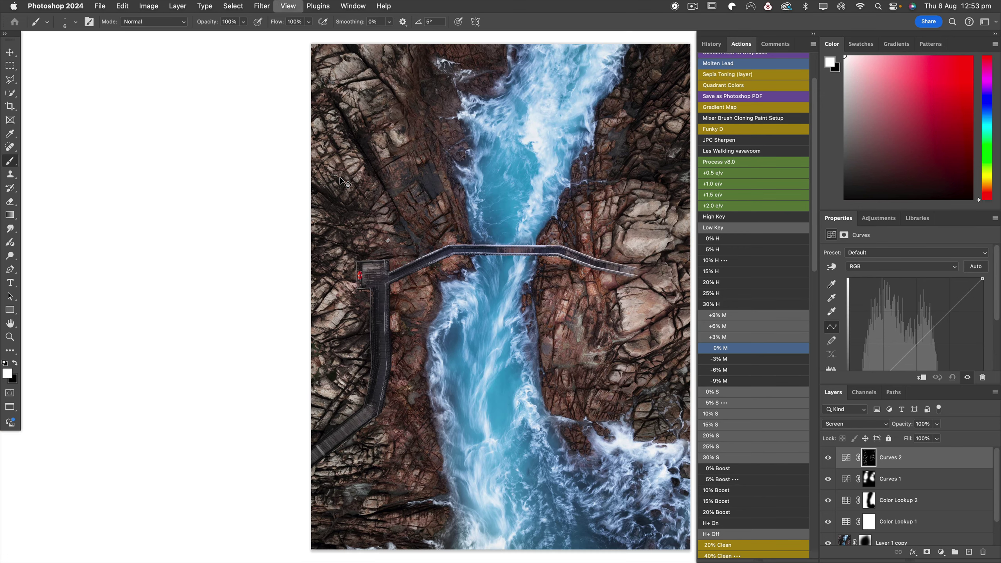
pyautogui.click(828, 458)
pyautogui.click(827, 458)
pyautogui.click(828, 458)
pyautogui.click(828, 458)
pyautogui.scroll(3, 509, 294)
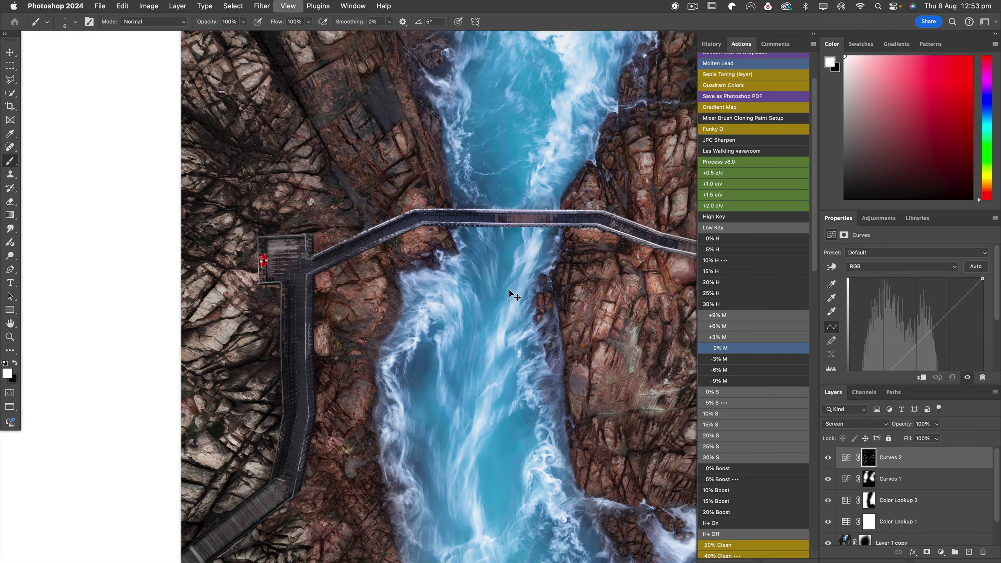
# - Paint white down the boardwalk's right railing below the lookout platform on the Curves 2 mask
pyautogui.moveTo(585, 237); pyautogui.dragTo(461, 286)
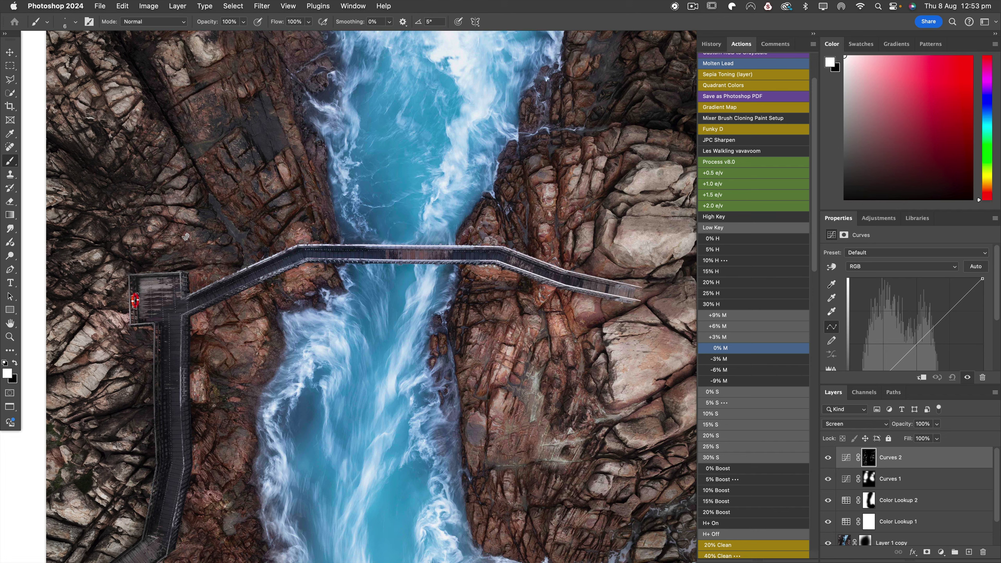
pyautogui.scroll(2, 502, 267)
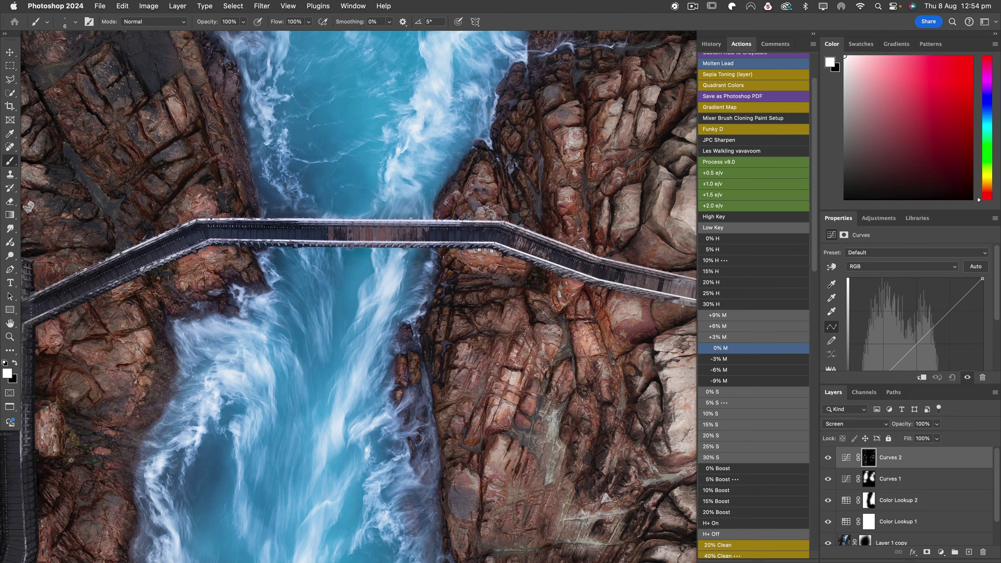
pyautogui.moveTo(181, 314); pyautogui.dragTo(365, 281)
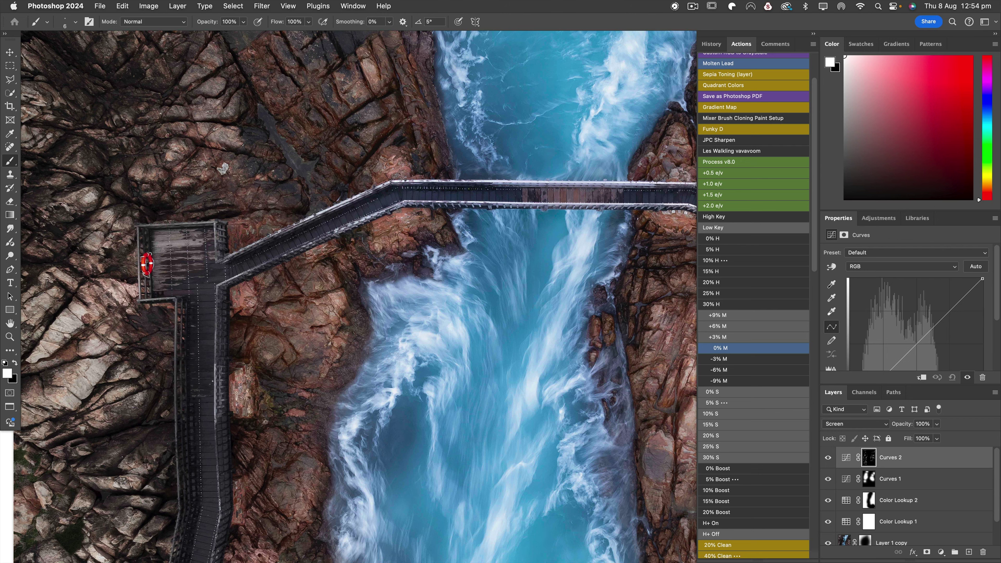
pyautogui.moveTo(215, 284); pyautogui.dragTo(218, 501)
pyautogui.scroll(-5, 355, 296)
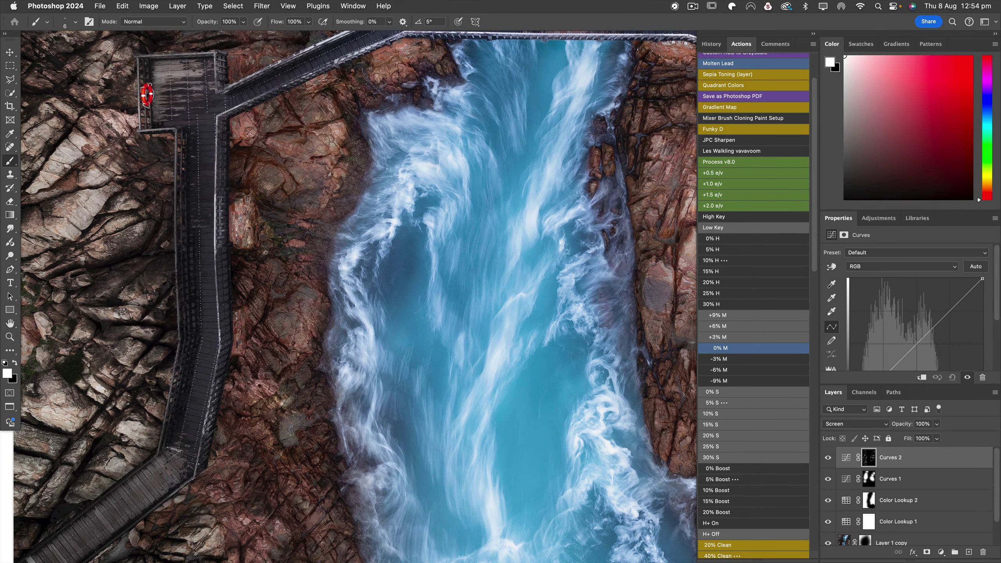
pyautogui.moveTo(220, 350); pyautogui.dragTo(195, 476)
pyautogui.scroll(-3, 359, 296)
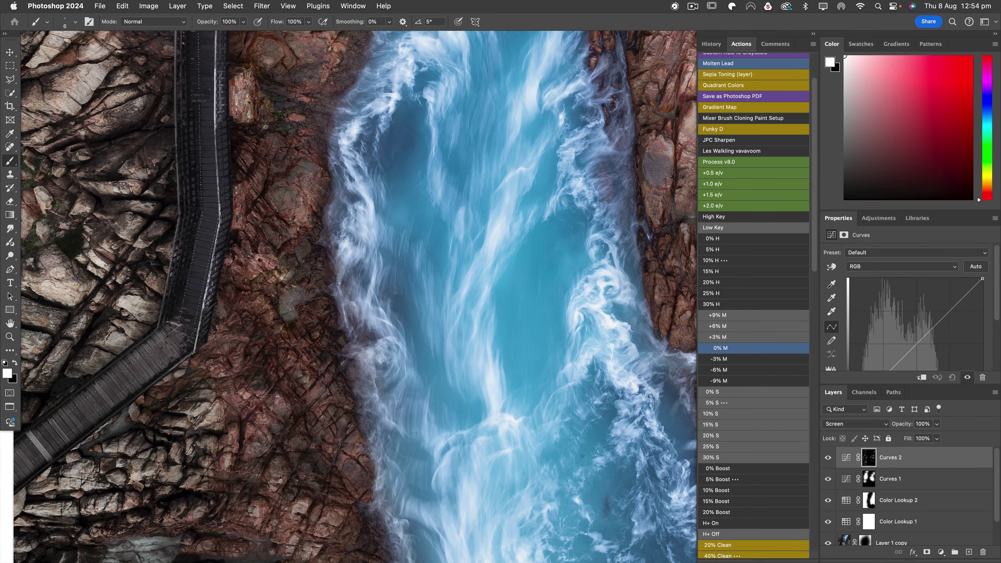
pyautogui.hscroll(-10, 358, 389)
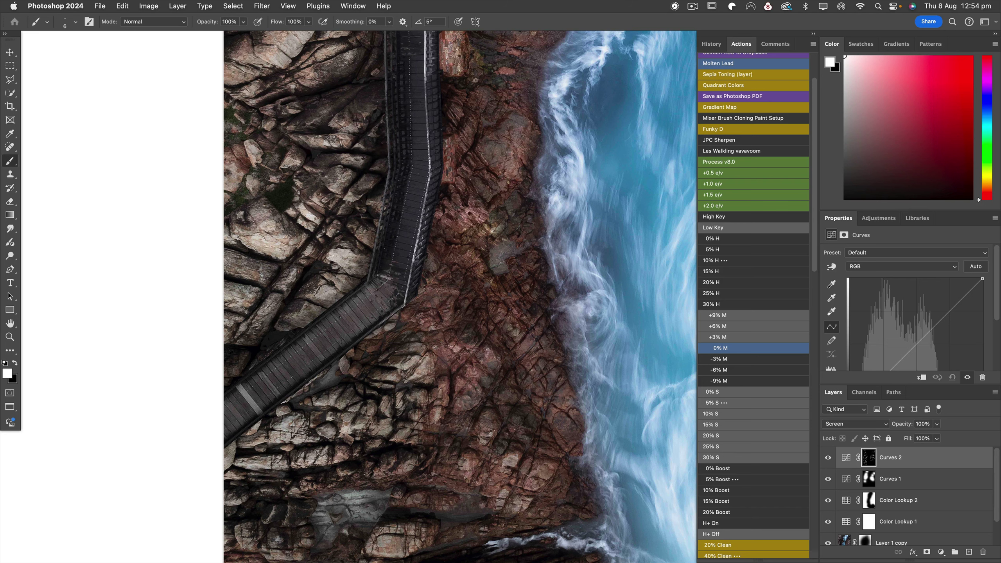
# - Extend the right-rail strokes and paint the boardwalk's left rail up to its top
pyautogui.moveTo(402, 307); pyautogui.dragTo(325, 369)
pyautogui.moveTo(367, 283); pyautogui.dragTo(260, 367)
pyautogui.moveTo(389, 172); pyautogui.dragTo(368, 282)
pyautogui.scroll(5, 460, 296)
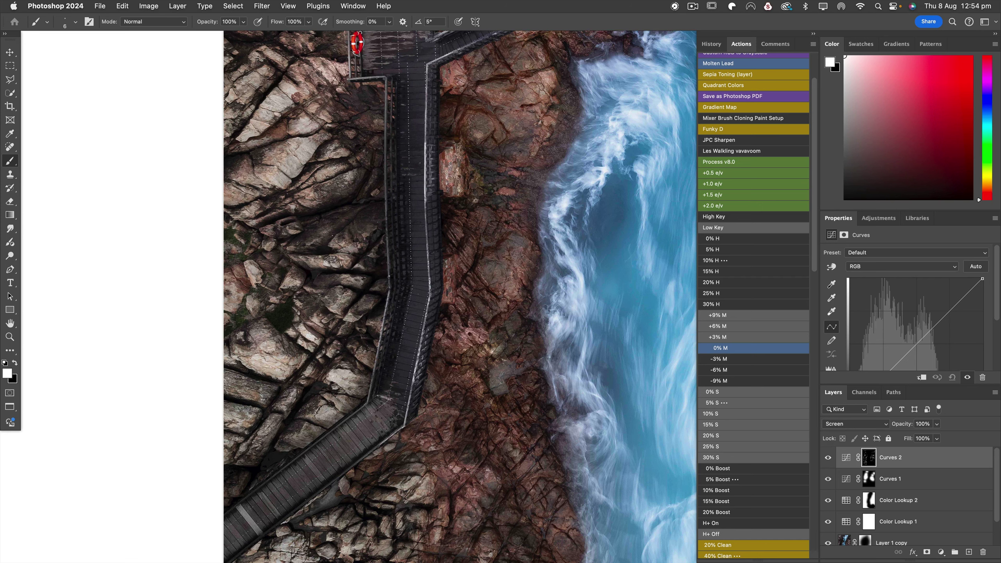
pyautogui.moveTo(389, 269); pyautogui.dragTo(390, 287)
pyautogui.moveTo(387, 203); pyautogui.dragTo(388, 269)
pyautogui.moveTo(386, 162); pyautogui.dragTo(386, 202)
pyautogui.moveTo(384, 163); pyautogui.dragTo(387, 79)
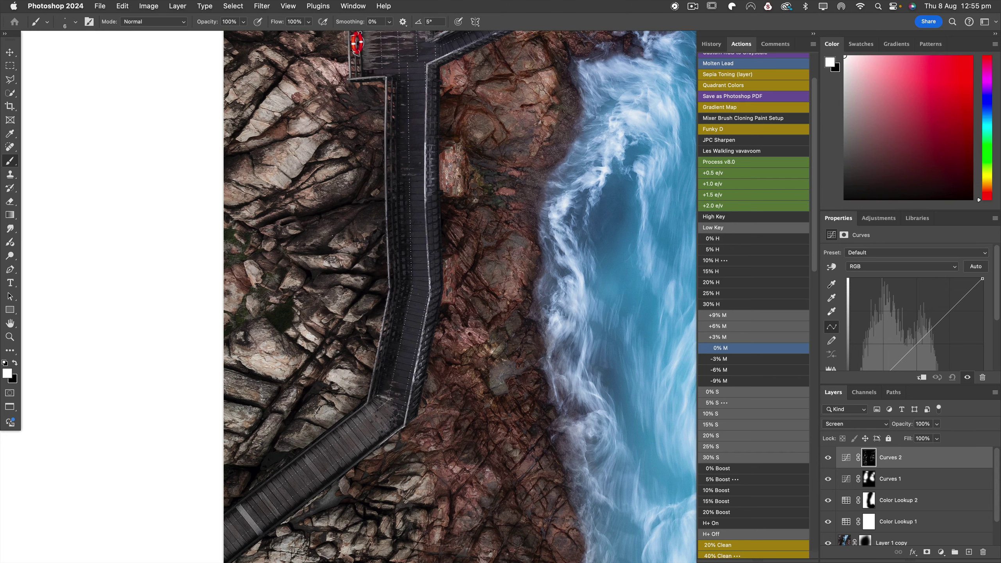
# - Brighten the boardwalk's top rail and the viewing platform's left, top and right edges
pyautogui.moveTo(386, 78); pyautogui.dragTo(347, 77)
pyautogui.scroll(3, 460, 295)
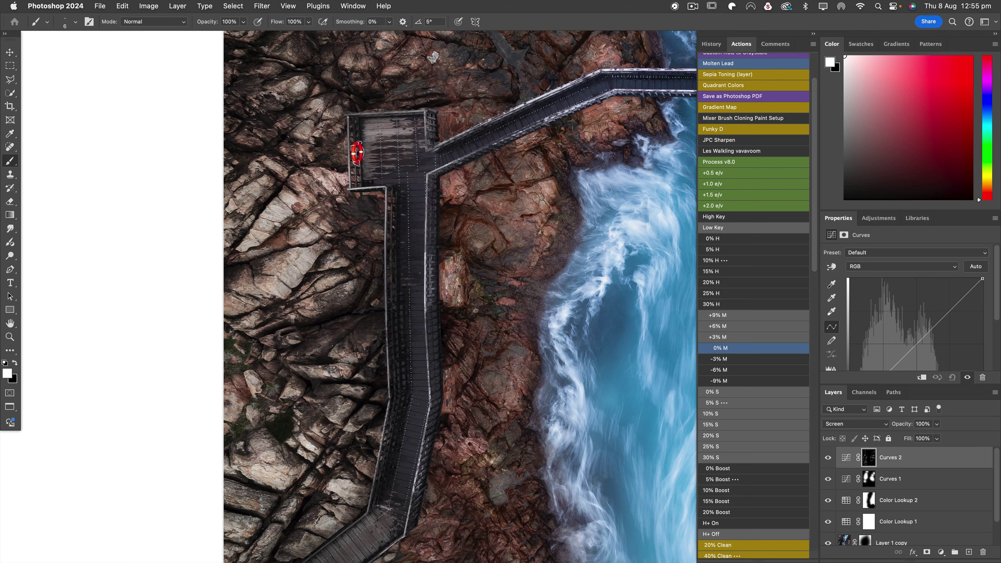
pyautogui.moveTo(349, 118); pyautogui.dragTo(349, 188)
pyautogui.moveTo(347, 114); pyautogui.dragTo(427, 111)
pyautogui.moveTo(425, 113); pyautogui.dragTo(426, 151)
# - Brighten the diagonal walkway's upper and lower rails with straight Shift-click strokes
pyautogui.keyDown('shift'); pyautogui.click(509, 111); pyautogui.keyUp('shift')
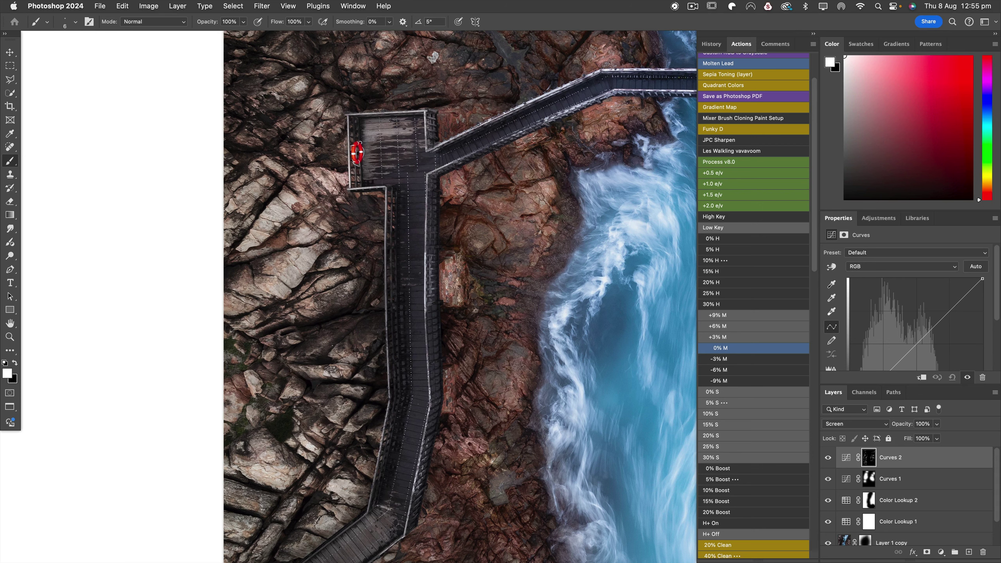
pyautogui.keyDown('shift'); pyautogui.click(543, 121); pyautogui.keyUp('shift')
pyautogui.keyDown('shift'); pyautogui.click(613, 90); pyautogui.keyUp('shift')
pyautogui.moveTo(563, 236); pyautogui.dragTo(426, 226)
# - Fit the image on screen and toggle Curves 2 on and off to compare
pyautogui.press('super+0')
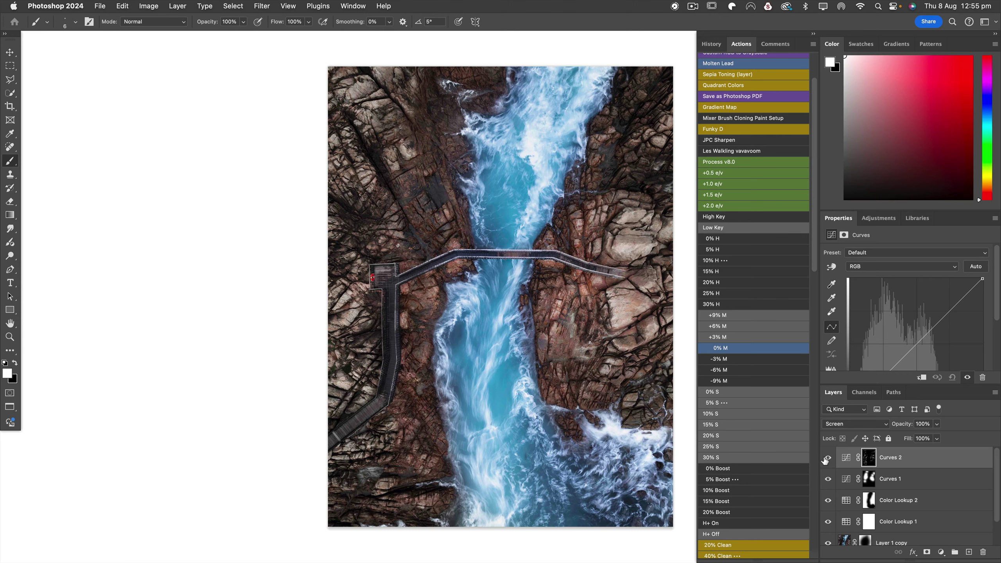
pyautogui.click(827, 458)
pyautogui.click(828, 458)
pyautogui.click(828, 458)
pyautogui.click(827, 458)
pyautogui.click(828, 458)
pyautogui.click(828, 458)
pyautogui.click(828, 458)
pyautogui.click(828, 458)
# - Try enlarging the canvas by 11 in width and height, undo it, and save
pyautogui.press('super+alt+c')
pyautogui.write('11')
pyautogui.press('Tab')
pyautogui.write('11')
pyautogui.press('Return')
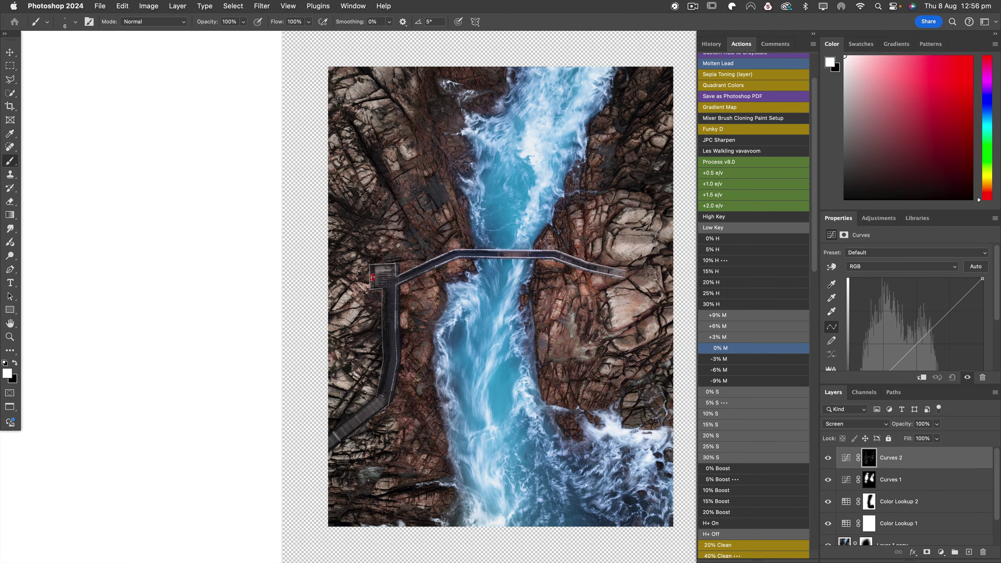
pyautogui.press('super+z')
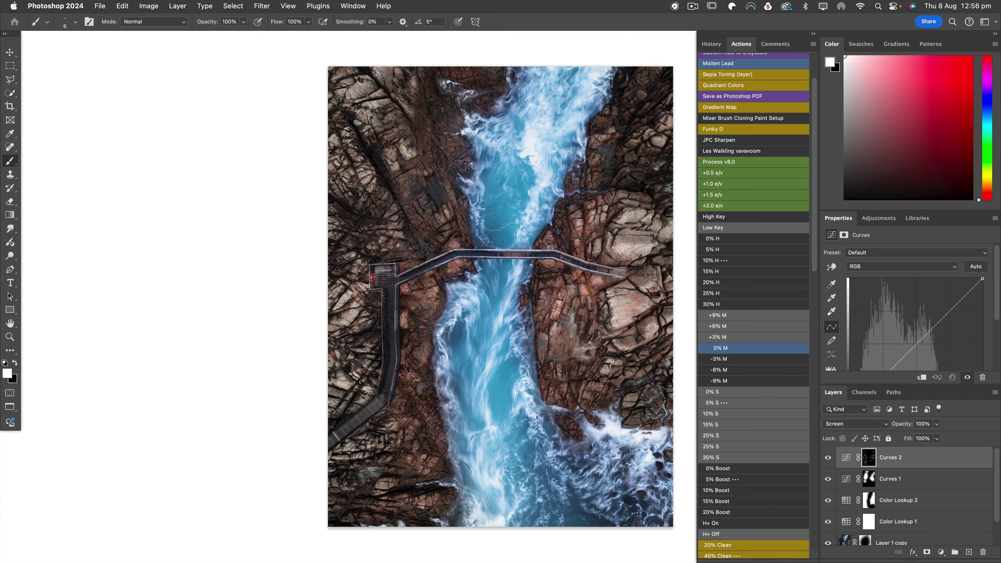
pyautogui.moveTo(534, 264); pyautogui.dragTo(461, 254)
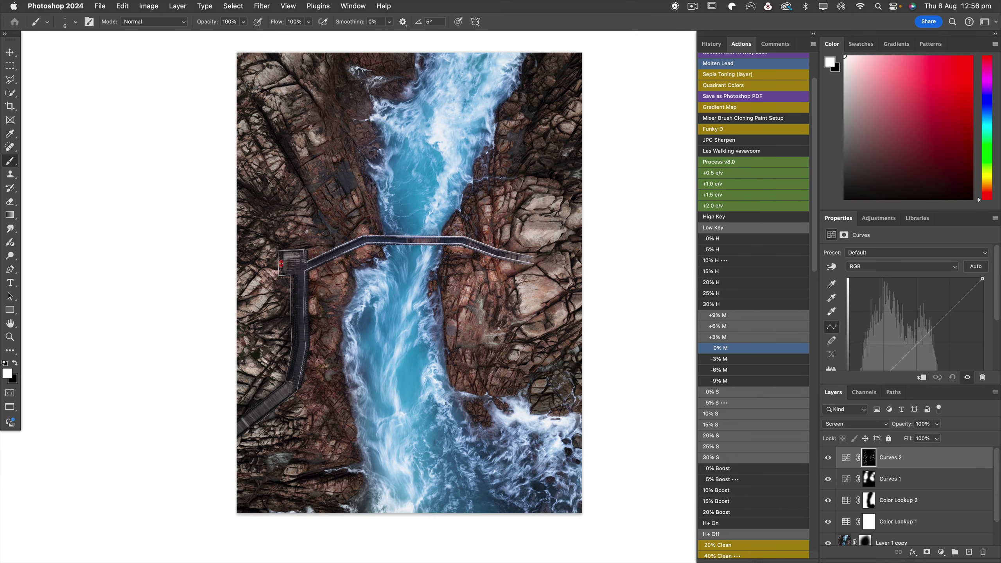
pyautogui.press('super+s')
# - Merge the visible layers, then try an 11 cm canvas enlargement and undo it
pyautogui.press('shift+super+e')
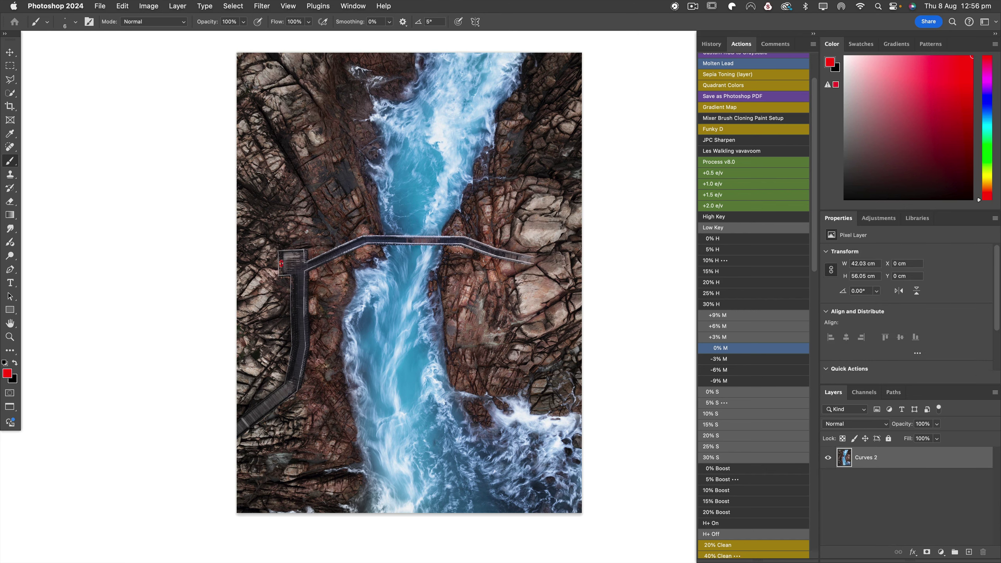
pyautogui.press('alt+super+c')
pyautogui.write('11')
pyautogui.press('Tab')
pyautogui.write('11')
pyautogui.press('Return')
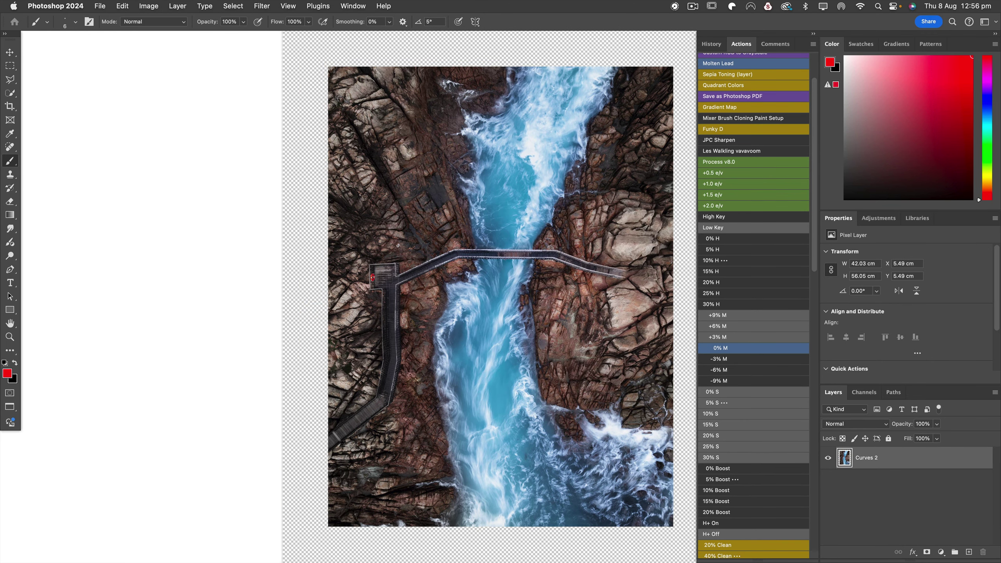
pyautogui.press('F2')
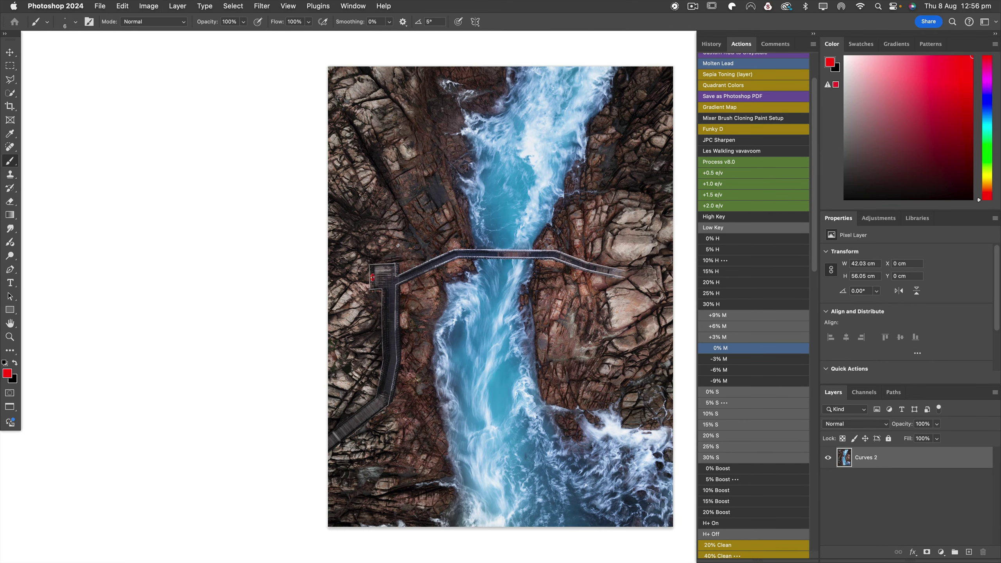
# - Flatten the image into a single Background layer
pyautogui.rightClick(922, 461)
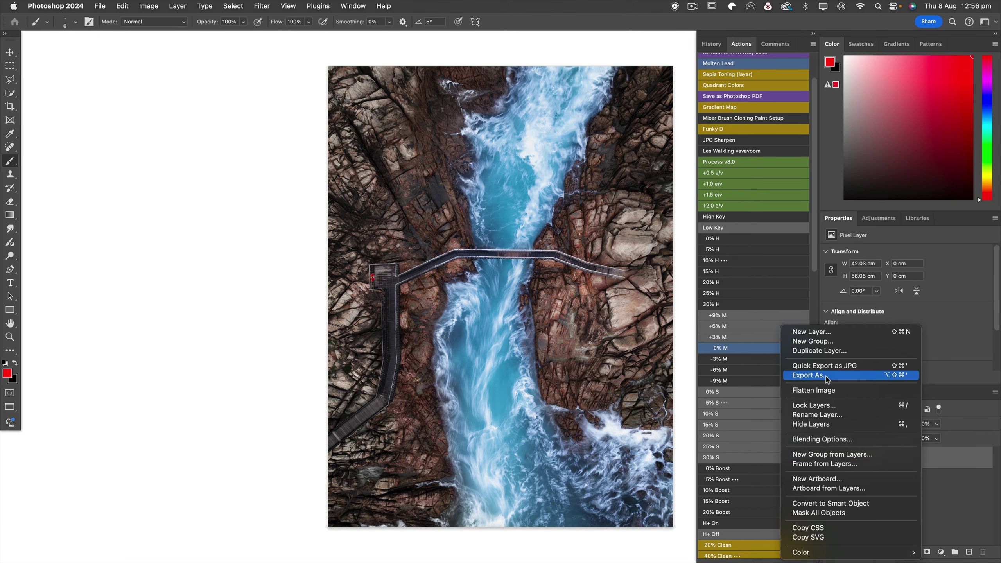
pyautogui.click(828, 393)
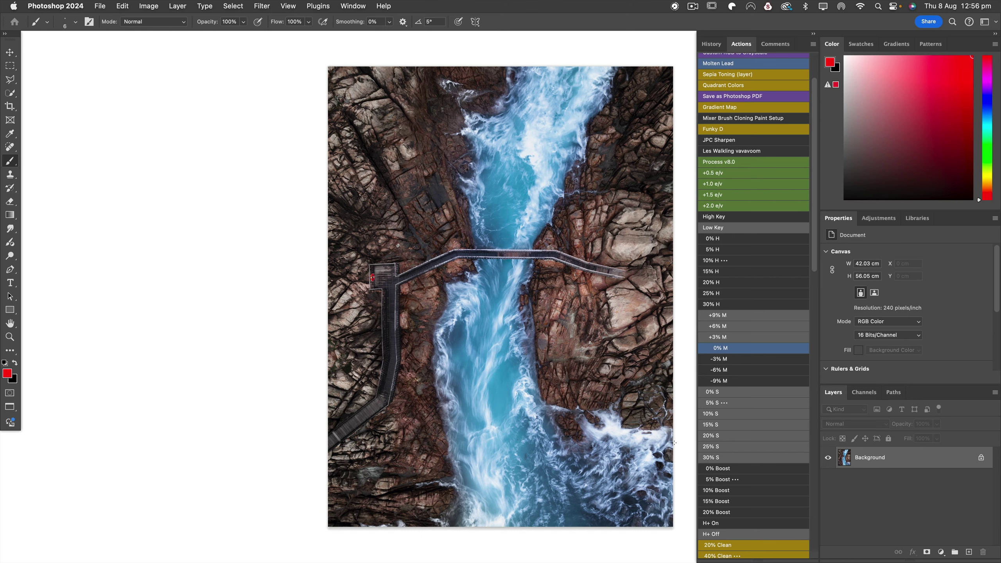
pyautogui.press('super+alt+c')
# - Enlarge the canvas by 11 cm in width and height, adding a white border
pyautogui.write('11')
pyautogui.press('Tab')
pyautogui.write('11')
pyautogui.press('Return')
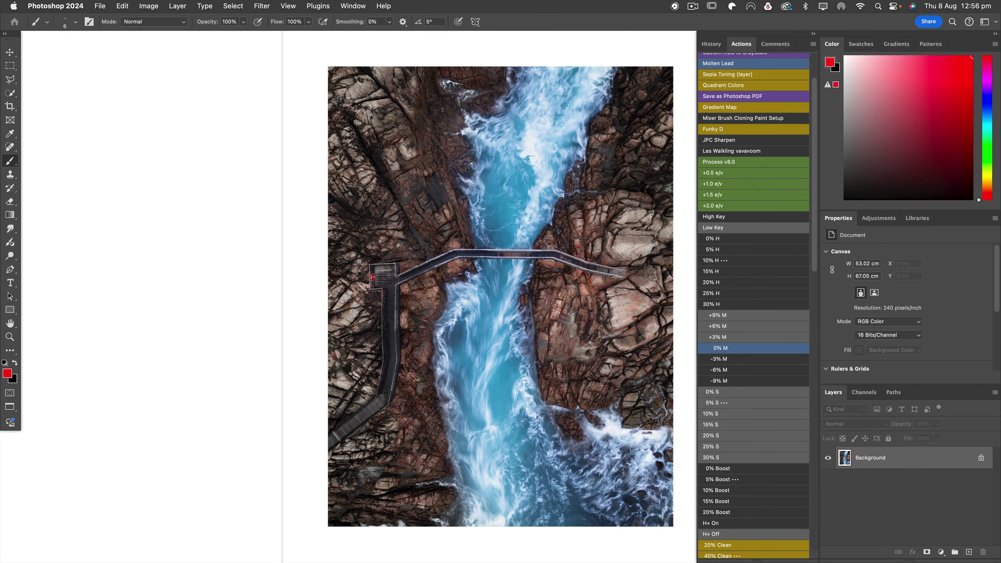
pyautogui.press('f')
pyautogui.press('Tab')
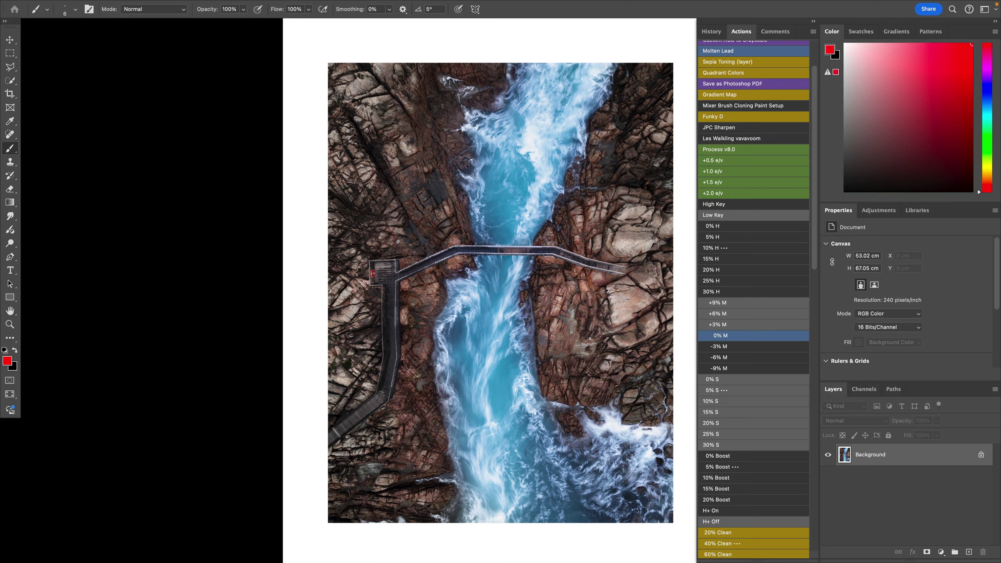
pyautogui.moveTo(594, 312); pyautogui.dragTo(456, 321)
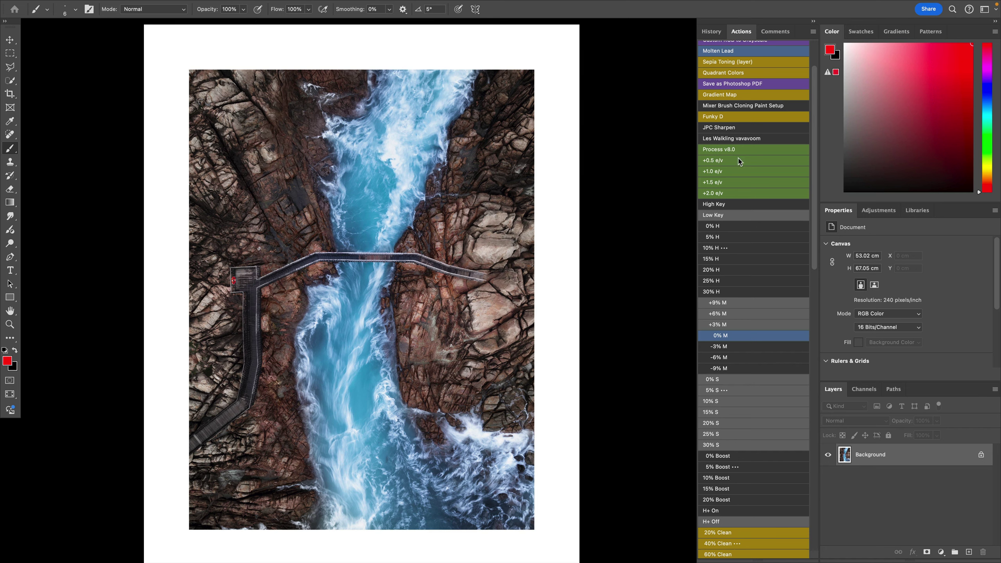
# - In the History panel, switch between the original image and the bordered Snapshot 1
pyautogui.click(713, 33)
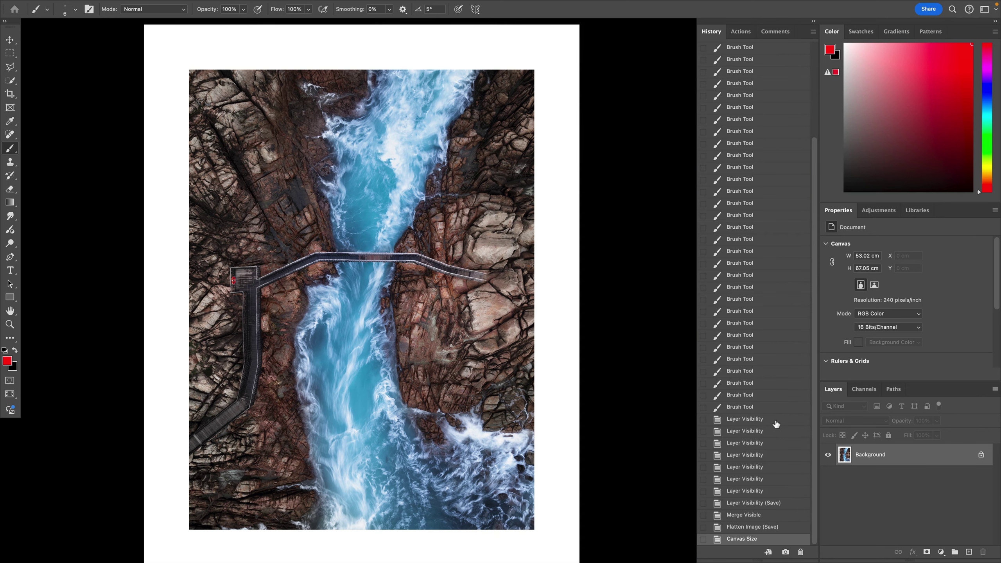
pyautogui.scroll(4, 767, 135)
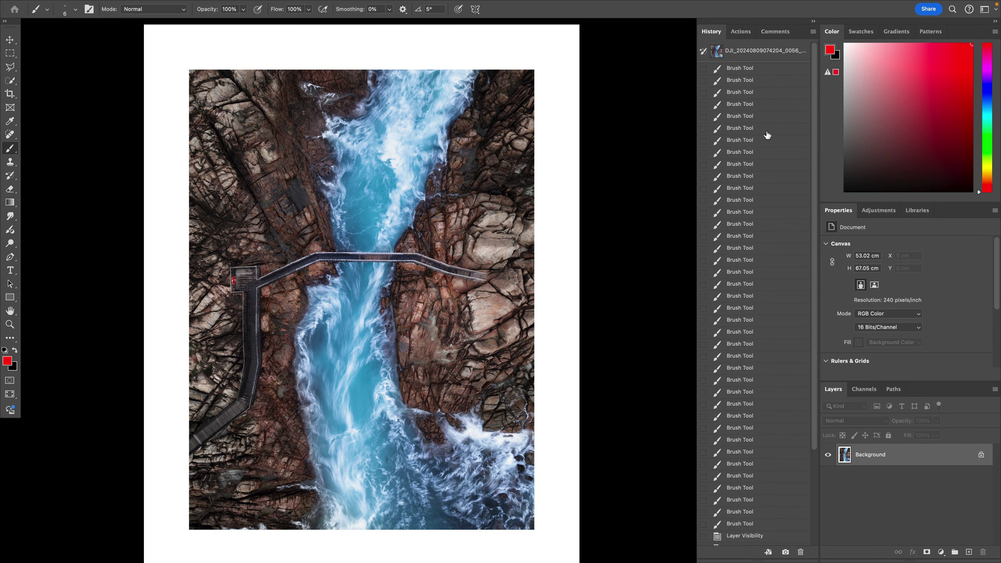
pyautogui.click(717, 51)
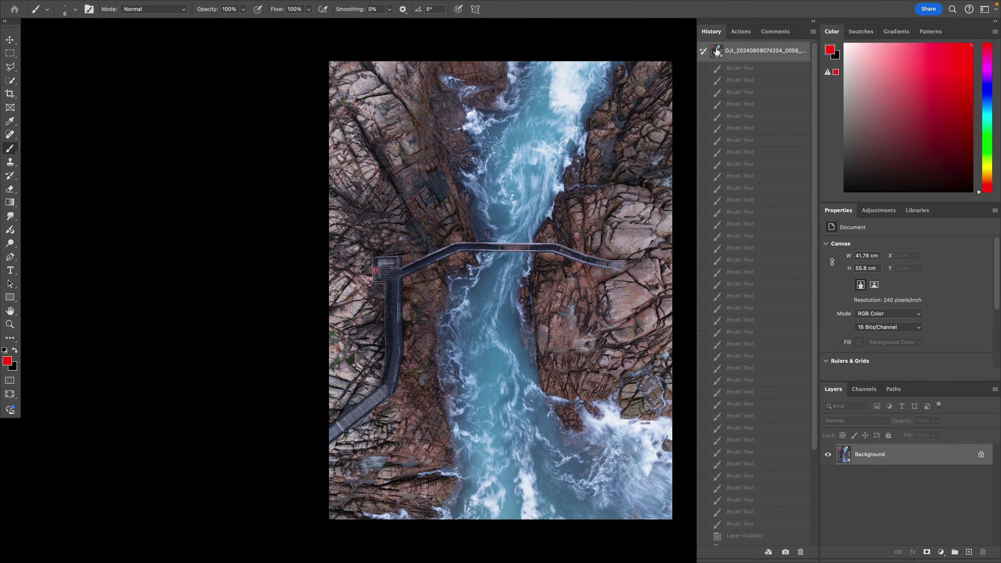
pyautogui.scroll(-5, 755, 237)
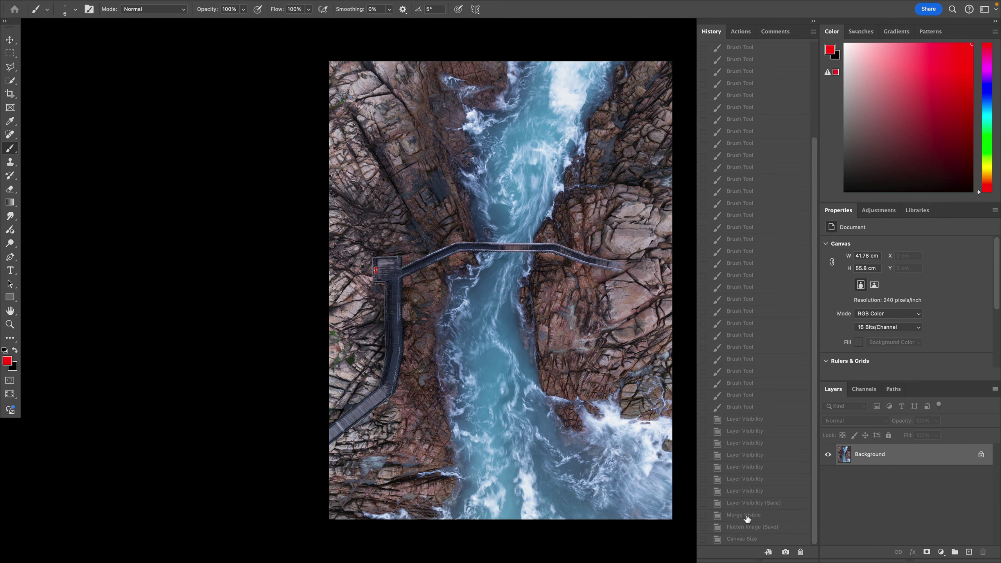
pyautogui.click(751, 541)
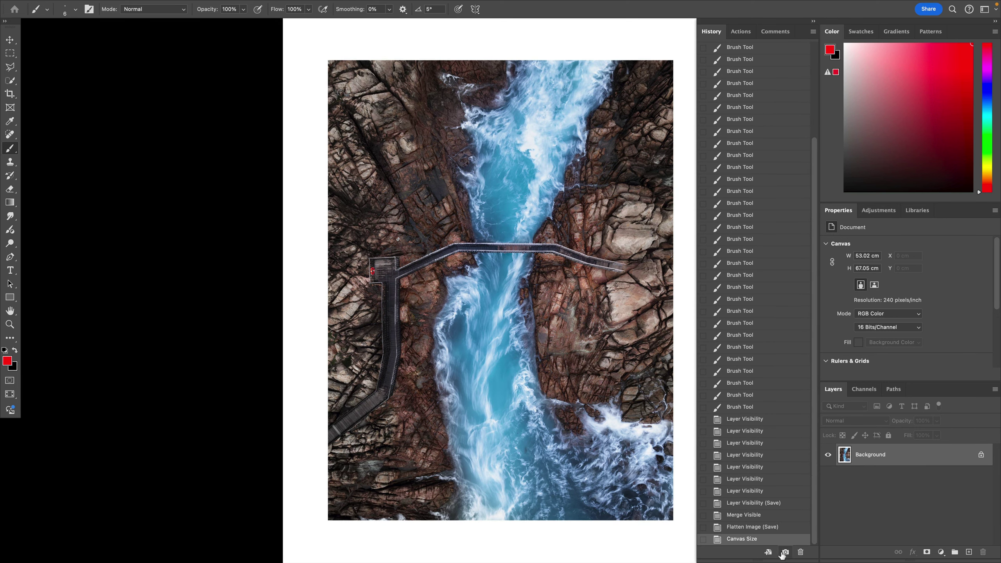
pyautogui.scroll(10, 768, 236)
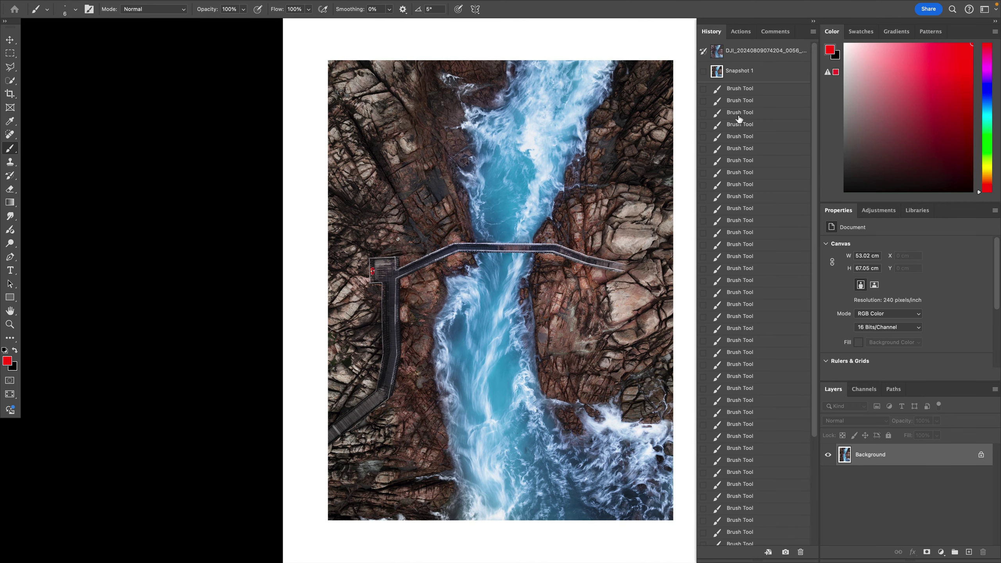
pyautogui.click(734, 52)
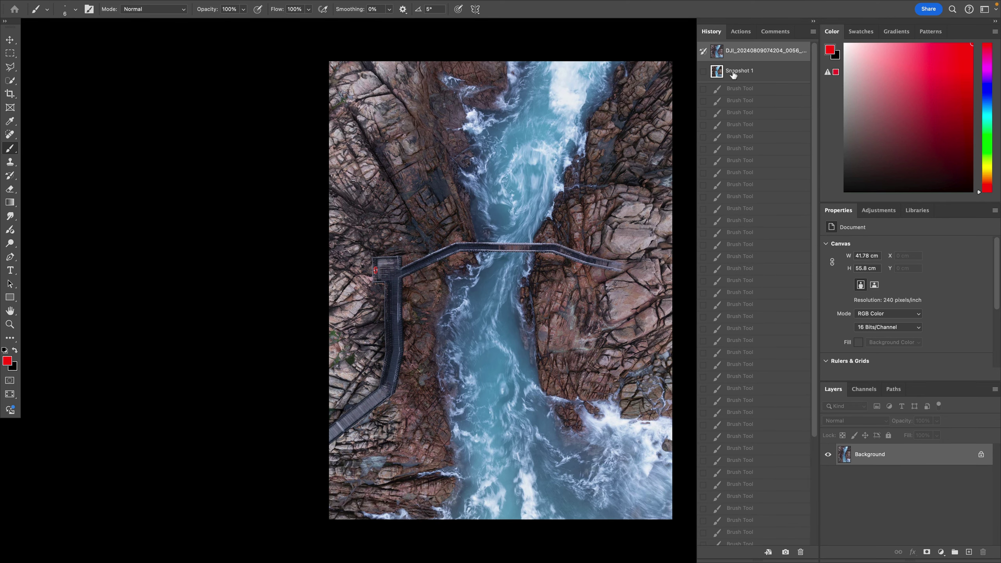
pyautogui.click(733, 75)
pyautogui.click(733, 56)
pyautogui.click(732, 75)
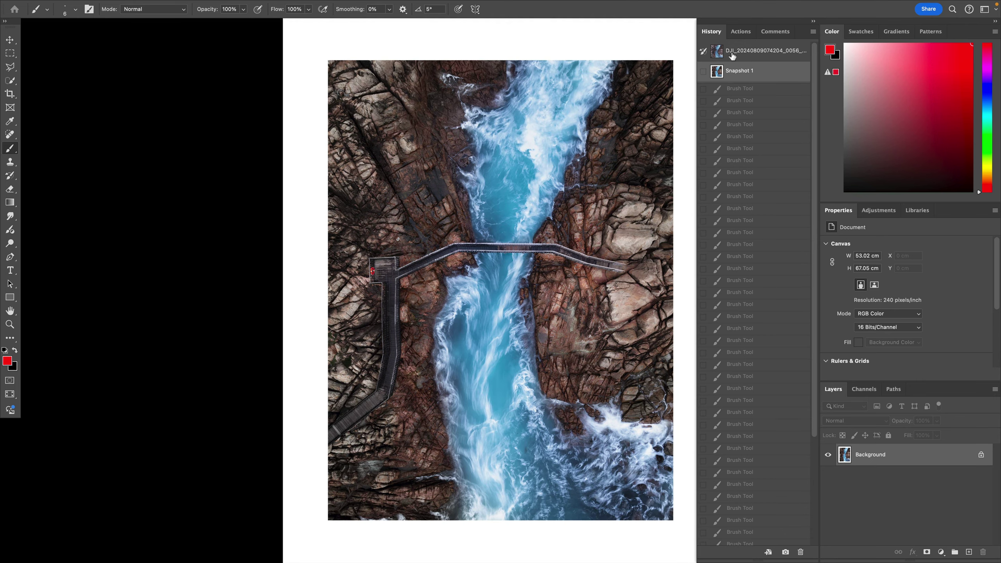
pyautogui.click(733, 56)
pyautogui.click(734, 72)
# - Step back and forth through undo/redo to compare borderless and bordered versions, ending bordered
pyautogui.press('super+z')
pyautogui.press('super+shift+z')
pyautogui.press('super+z')
pyautogui.press('super+shift+z')
pyautogui.press('super+z')
pyautogui.press('super+shift+z')
pyautogui.press('super+z')
pyautogui.press('super+shift+z')
pyautogui.press('super+z')
pyautogui.press('super+shift+z')
pyautogui.press('super+z')
pyautogui.press('super+shift+z')
pyautogui.press('super+z')
pyautogui.press('super+shift+z')
pyautogui.press('super+z')
pyautogui.press('super+shift+z')
pyautogui.press('super+z')
pyautogui.press('super+shift+z')
pyautogui.press('super+z')
pyautogui.press('super+shift+z')
pyautogui.press('super+z')
pyautogui.press('super+shift+z')
pyautogui.scroll(-10, 746, 79)
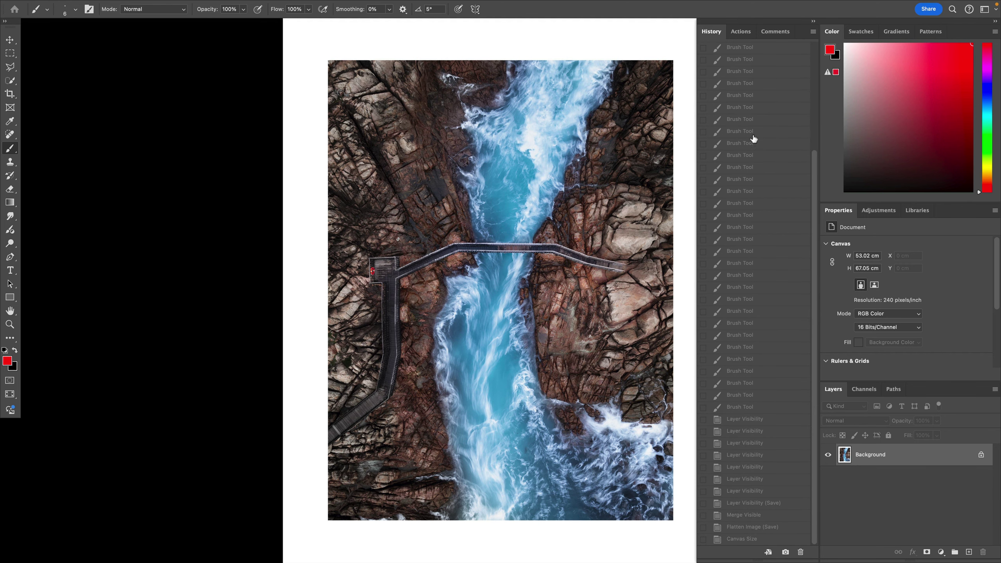
# - Return to the flattened, unresized state and add a Selective Color adjustment layer
pyautogui.click(744, 527)
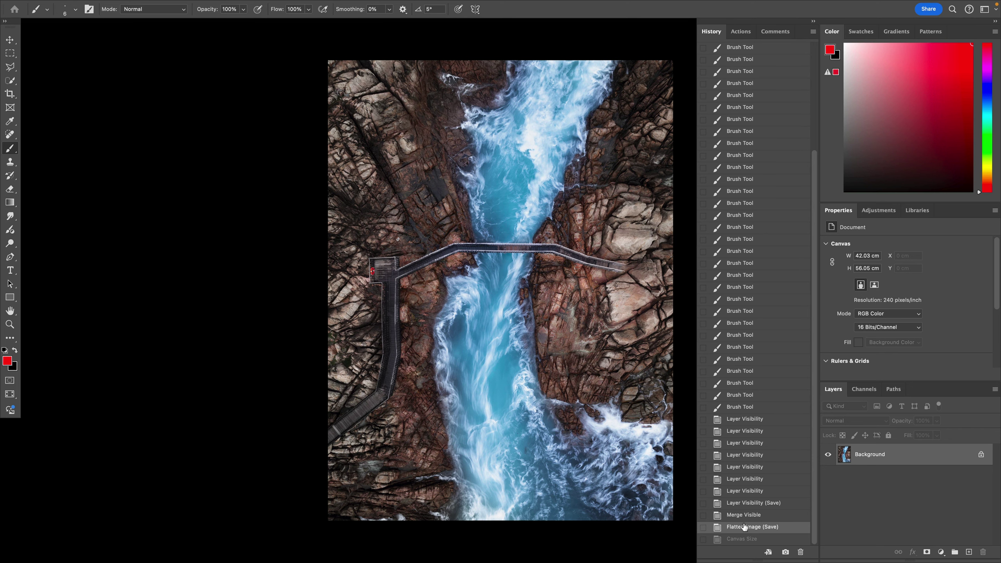
pyautogui.moveTo(540, 422); pyautogui.dragTo(433, 389)
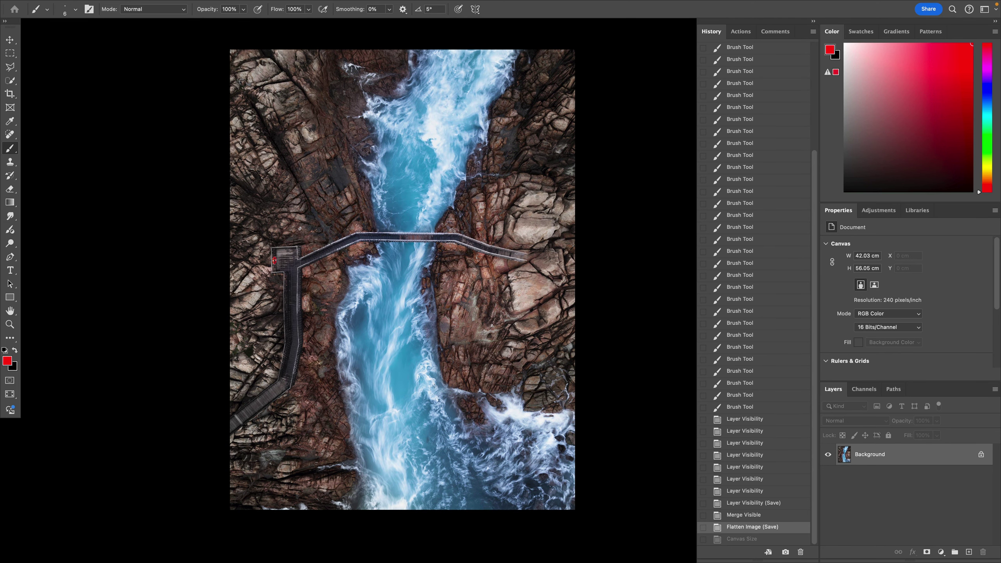
pyautogui.click(879, 210)
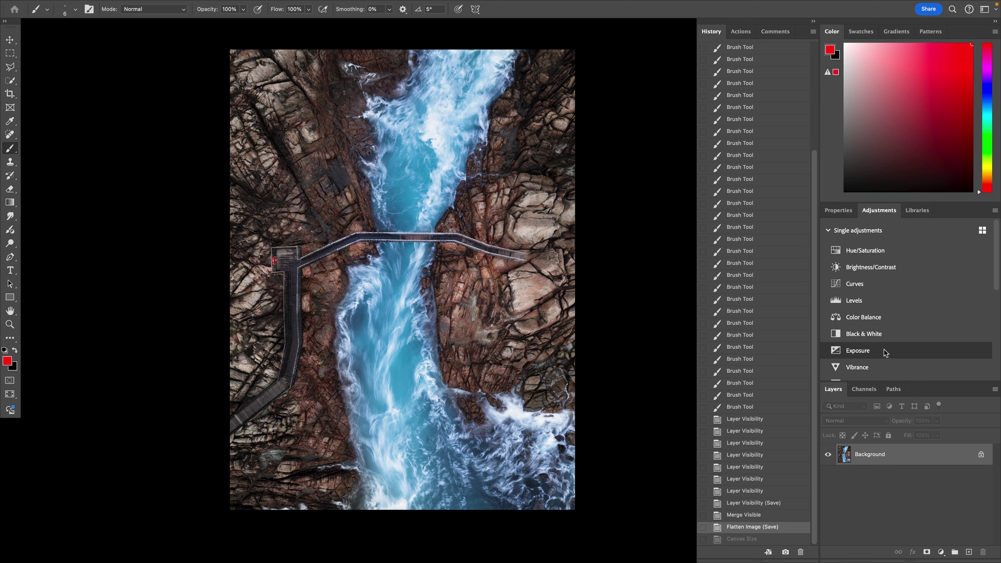
pyautogui.scroll(-5, 860, 317)
pyautogui.scroll(5, 860, 317)
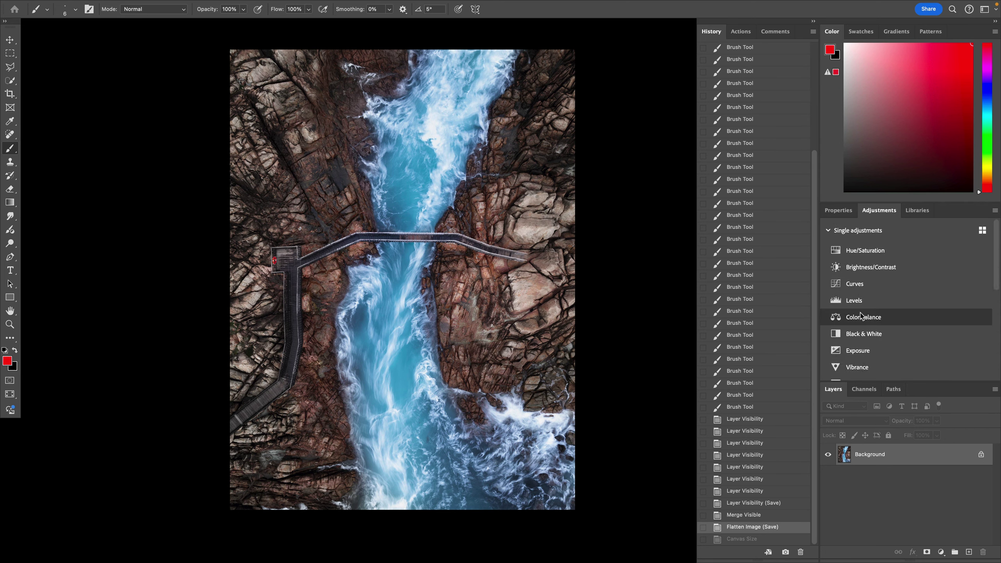
pyautogui.scroll(-5, 861, 317)
pyautogui.click(841, 304)
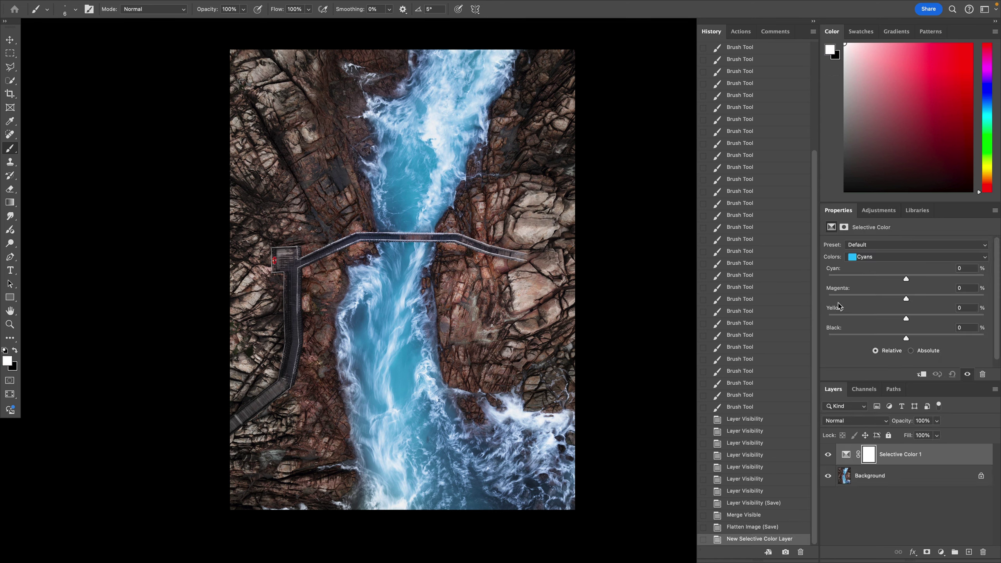
# - Set Selective Color Yellows Cyan to -69 and Reds to Cyan +14, Yellow +45
pyautogui.click(891, 261)
pyautogui.click(874, 241)
pyautogui.moveTo(907, 279); pyautogui.dragTo(1000, 298)
pyautogui.click(911, 256)
pyautogui.click(904, 249)
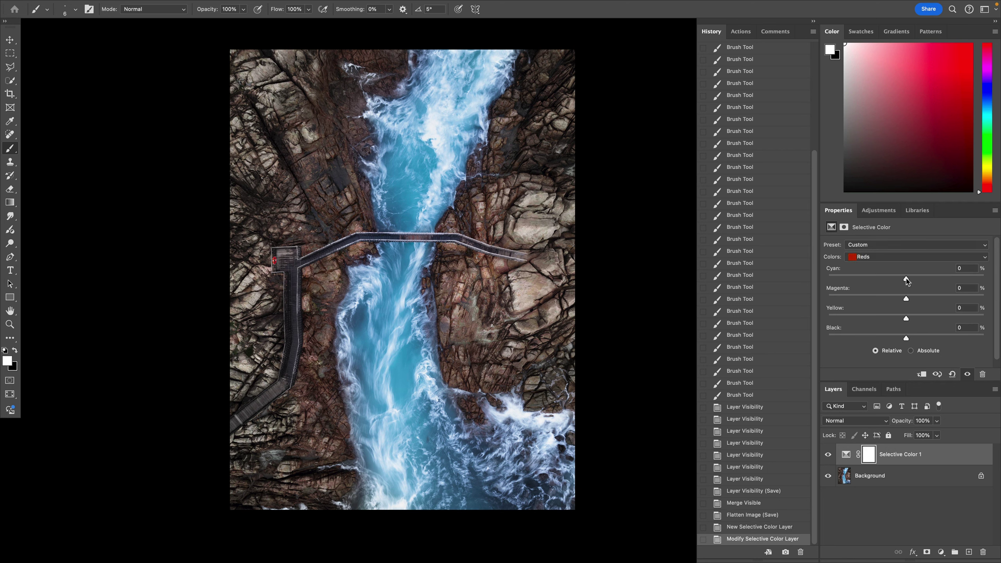
pyautogui.moveTo(985, 279); pyautogui.dragTo(945, 320)
# - Toggle the Selective Color layer's visibility to compare the rocks before and after
pyautogui.click(829, 455)
pyautogui.click(829, 455)
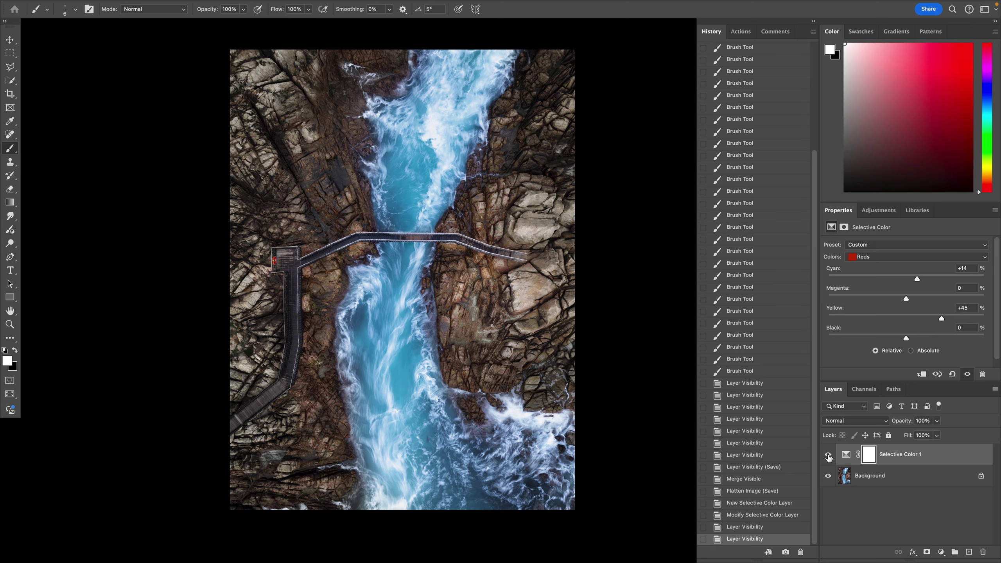
pyautogui.click(828, 456)
pyautogui.click(829, 456)
pyautogui.click(829, 456)
pyautogui.click(829, 456)
pyautogui.click(829, 457)
pyautogui.click(829, 456)
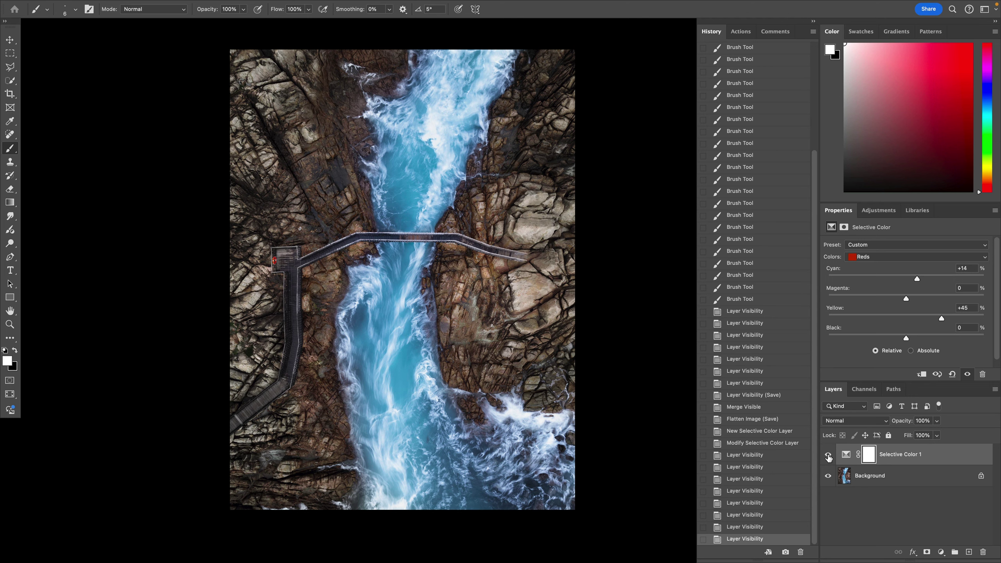
# - Set the Selective Color layer to 50% opacity and compare it on and off
pyautogui.press('v')
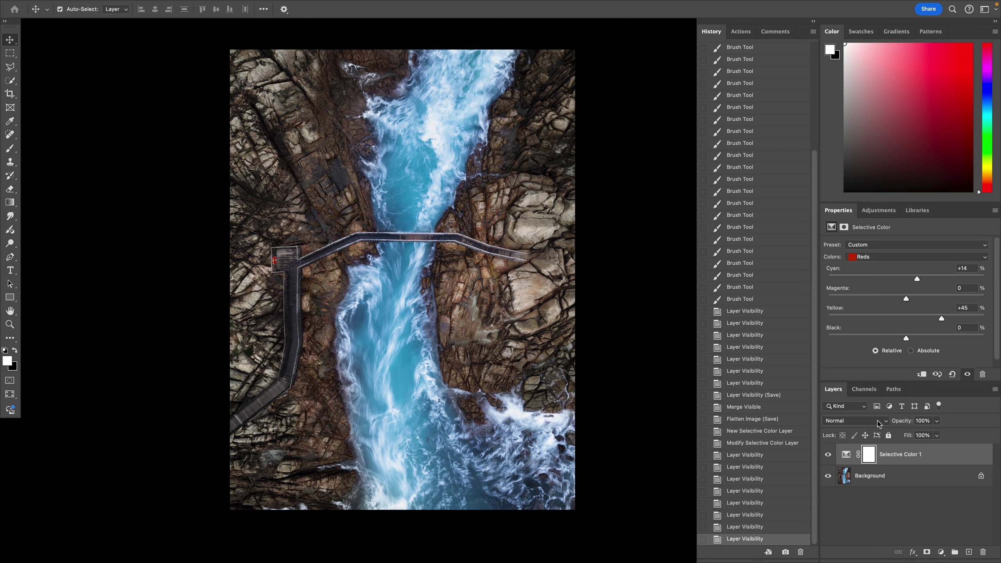
pyautogui.press('5')
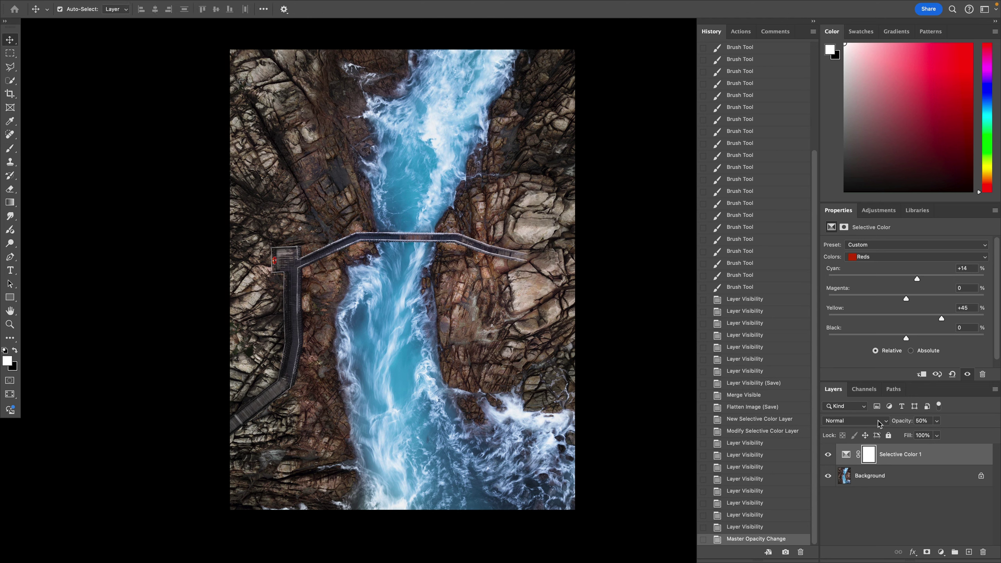
pyautogui.click(829, 455)
pyautogui.click(829, 455)
pyautogui.click(830, 454)
pyautogui.click(829, 455)
pyautogui.click(830, 455)
pyautogui.click(829, 455)
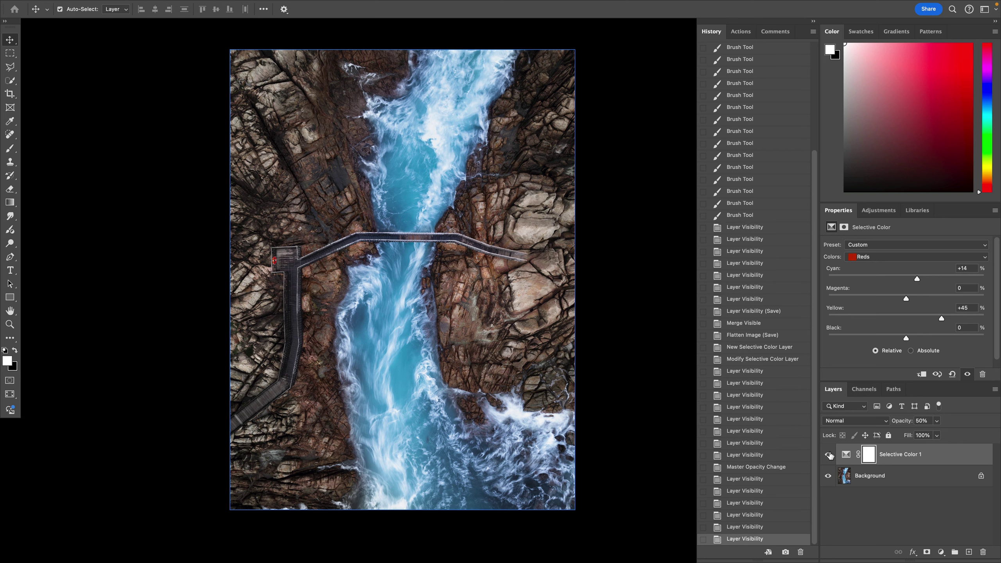
pyautogui.click(830, 455)
pyautogui.click(829, 455)
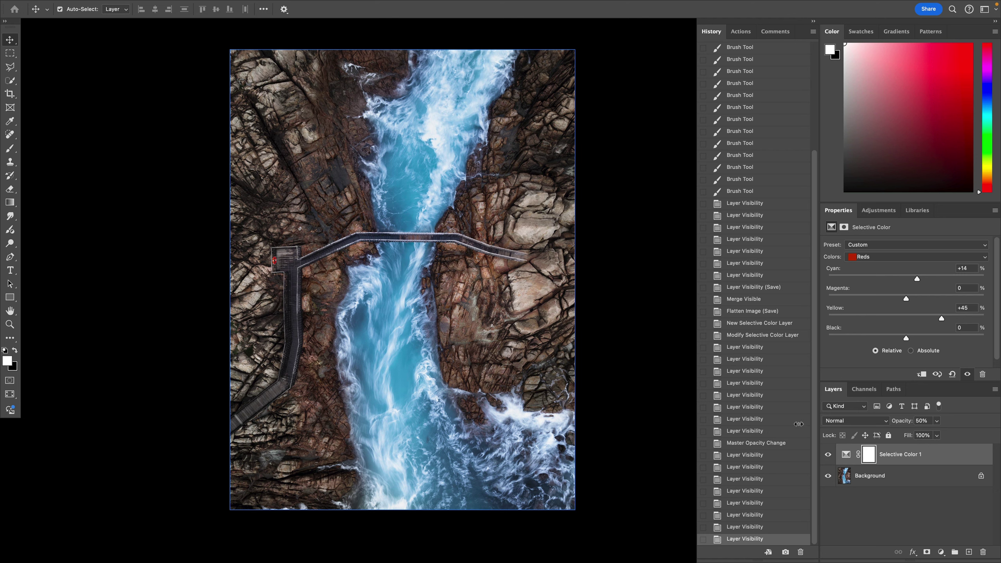
pyautogui.click(878, 210)
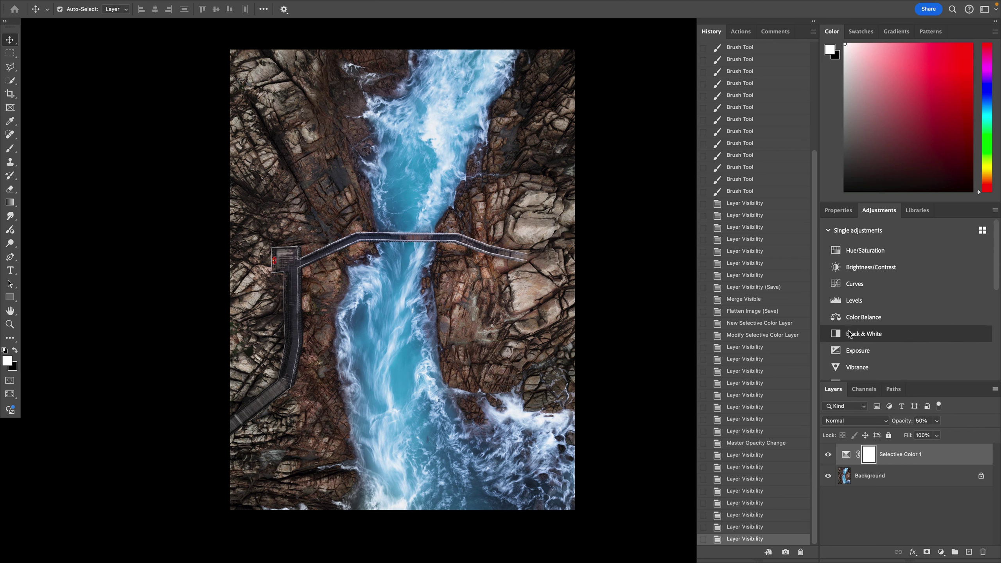
# - Add a Hue/Saturation layer with Master Saturation about +18, comparing it on and off
pyautogui.click(864, 250)
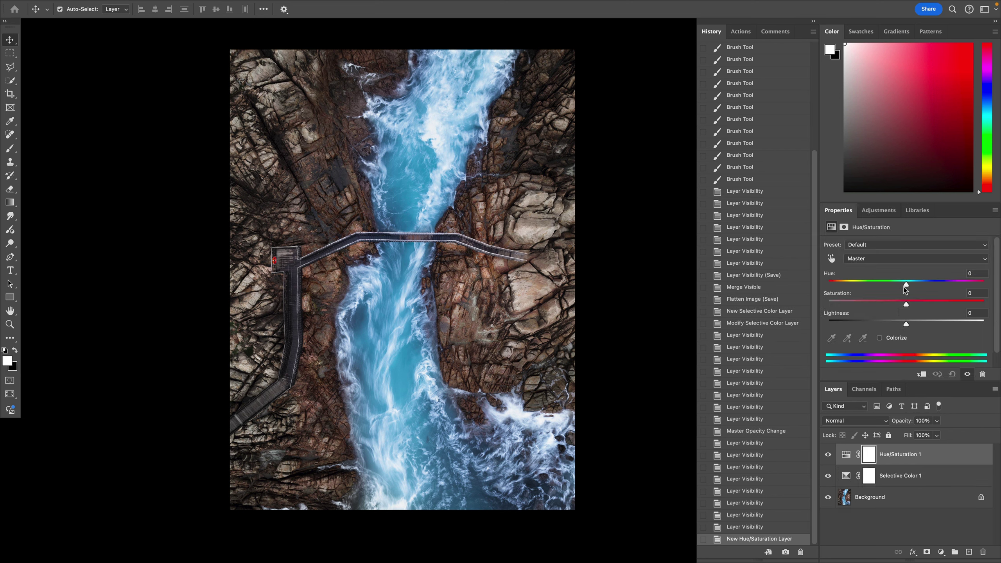
pyautogui.moveTo(906, 305); pyautogui.dragTo(925, 312)
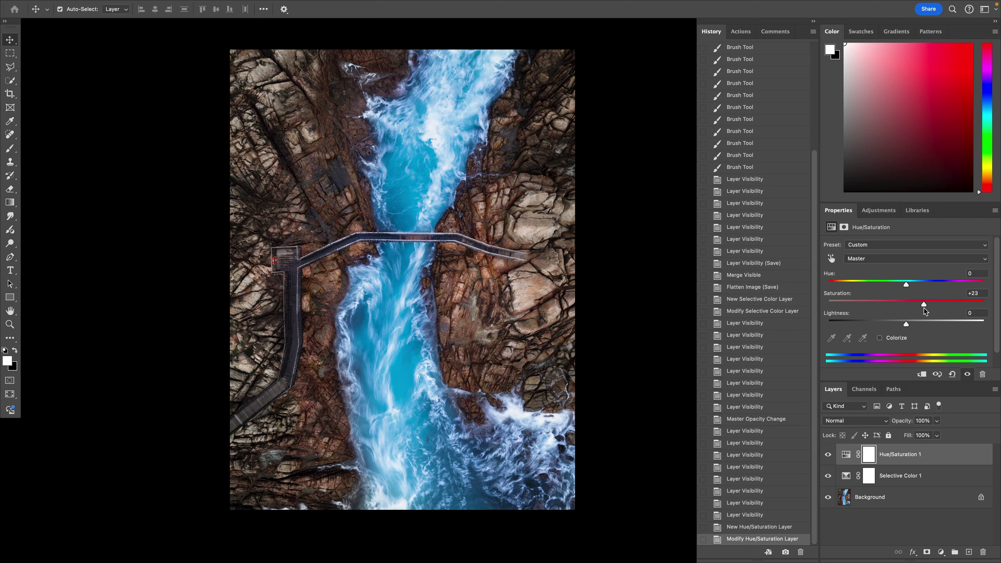
pyautogui.click(828, 455)
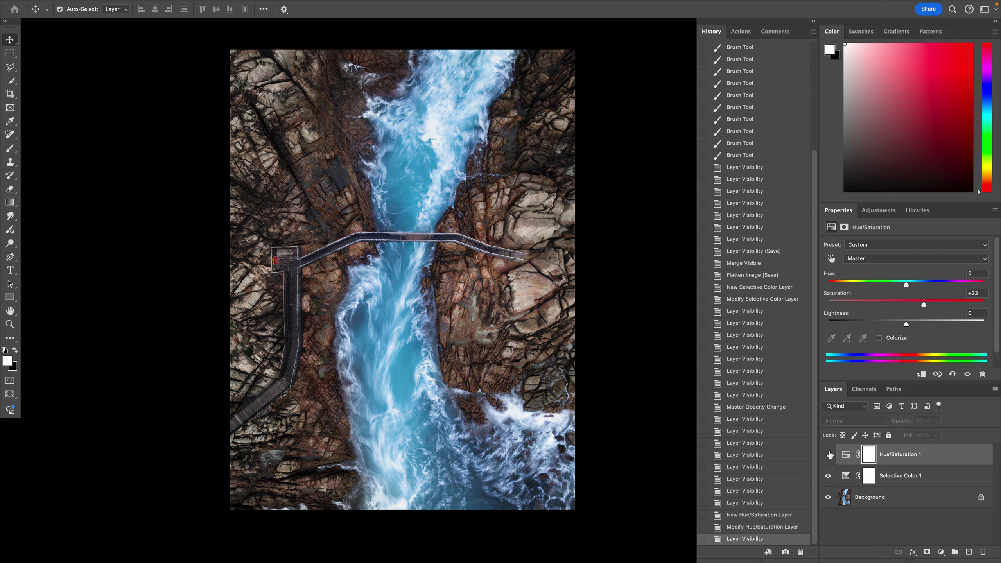
pyautogui.click(829, 454)
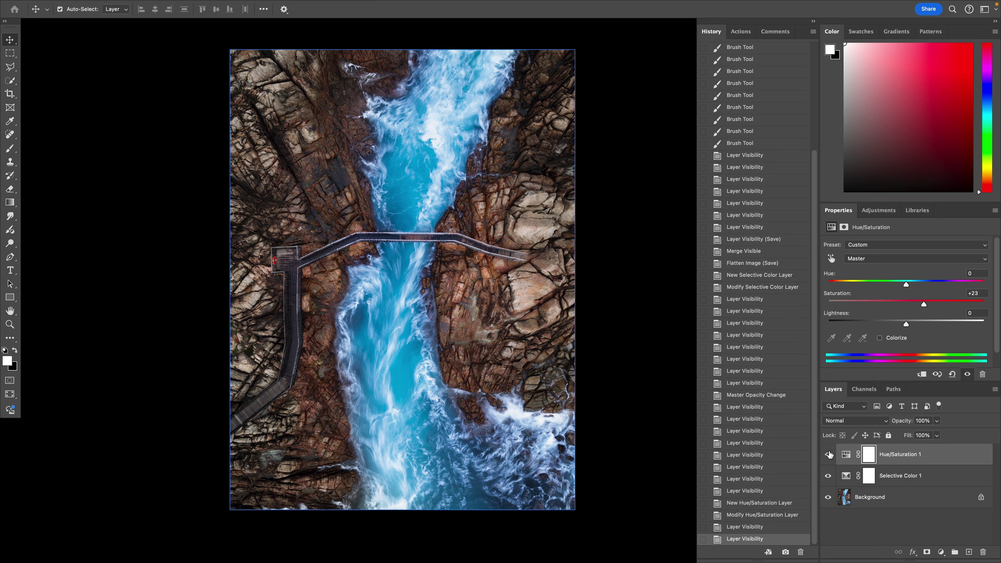
pyautogui.click(829, 454)
pyautogui.click(829, 455)
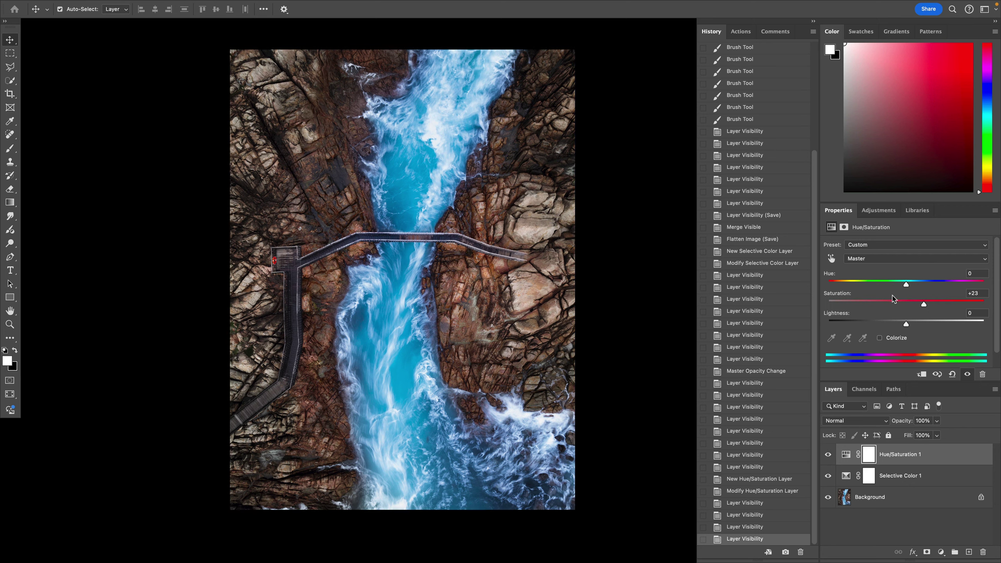
pyautogui.moveTo(923, 303); pyautogui.dragTo(920, 304)
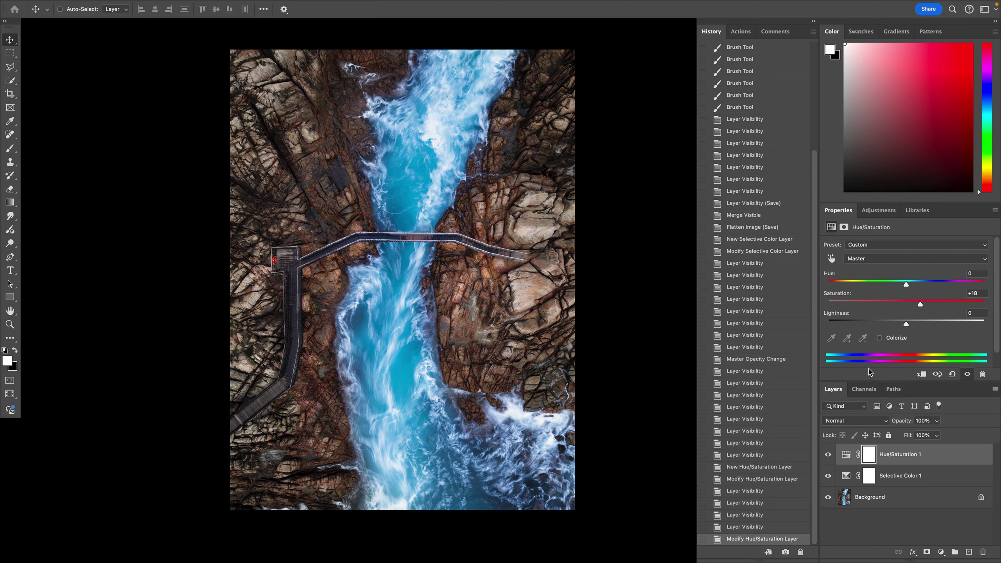
# - Invert the Hue/Saturation mask to black and enlarge the brush to about 1000 px
pyautogui.hotkey('ctrl', 'i')
pyautogui.press('b')
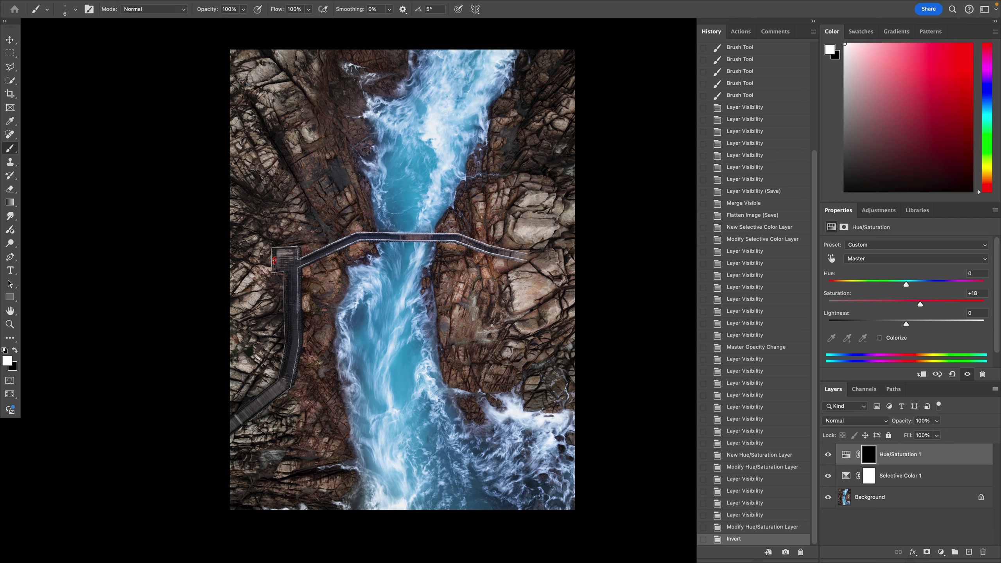
pyautogui.press(']')
pyautogui.press(']')
pyautogui.press(']')
pyautogui.press(']')
pyautogui.press(']')
pyautogui.press(']')
pyautogui.press(']')
pyautogui.press(']')
pyautogui.press(']')
pyautogui.press(']')
pyautogui.press(']')
pyautogui.press(']')
pyautogui.press(']')
pyautogui.press(']')
pyautogui.press(']')
pyautogui.press(']')
pyautogui.press(']')
pyautogui.press(']')
pyautogui.press(']')
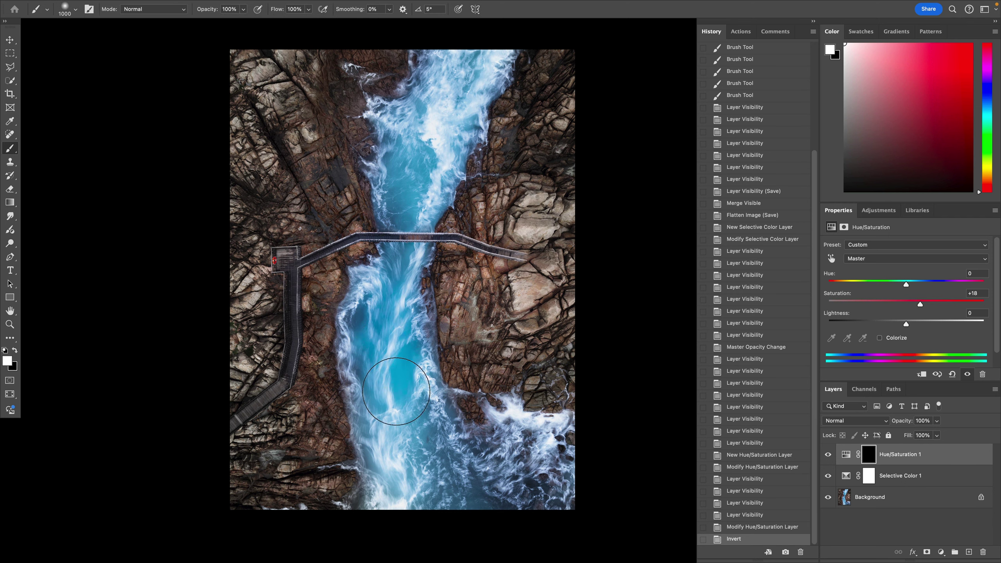
# - Paint white on the mask along the river, from top to lower edge
pyautogui.click(399, 341)
pyautogui.moveTo(398, 327); pyautogui.dragTo(395, 265)
pyautogui.moveTo(419, 426); pyautogui.dragTo(419, 398)
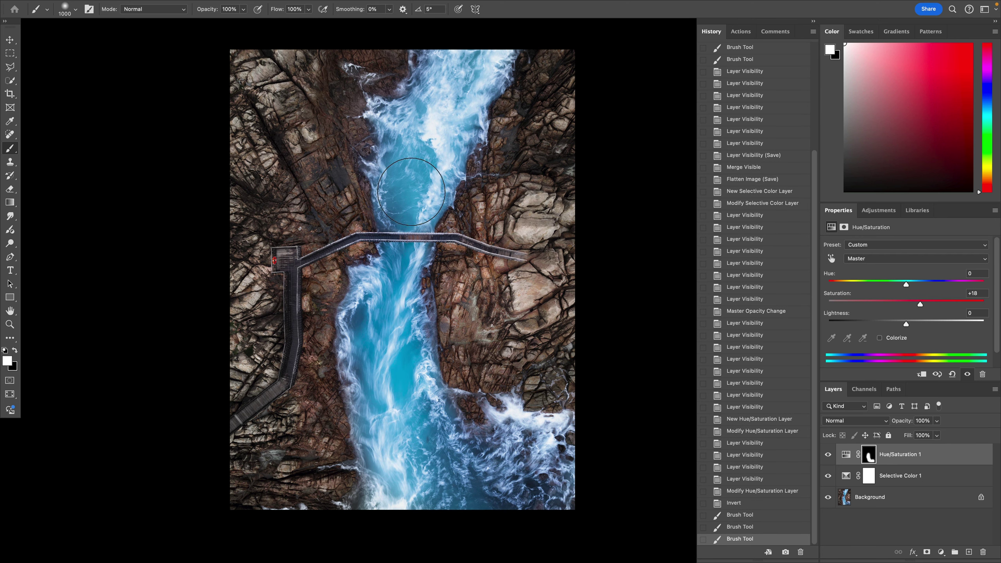
pyautogui.moveTo(412, 193)
pyautogui.mouseDown()
pyautogui.moveTo(418, 117)
pyautogui.moveTo(475, 58)
pyautogui.mouseUp()
pyautogui.moveTo(443, 124)
pyautogui.mouseDown()
pyautogui.moveTo(420, 193)
pyautogui.moveTo(418, 135)
pyautogui.moveTo(460, 71)
pyautogui.mouseUp()
pyautogui.click(421, 178)
pyautogui.moveTo(414, 288)
pyautogui.mouseDown()
pyautogui.moveTo(389, 353)
pyautogui.moveTo(419, 452)
pyautogui.moveTo(410, 446)
pyautogui.mouseUp()
pyautogui.click(417, 480)
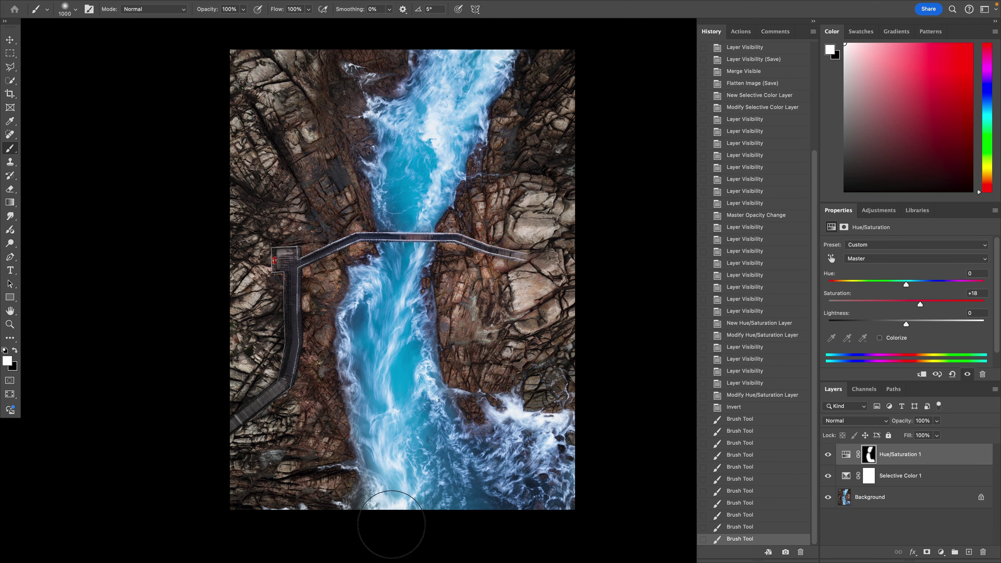
pyautogui.click(391, 510)
pyautogui.moveTo(392, 510); pyautogui.dragTo(364, 542)
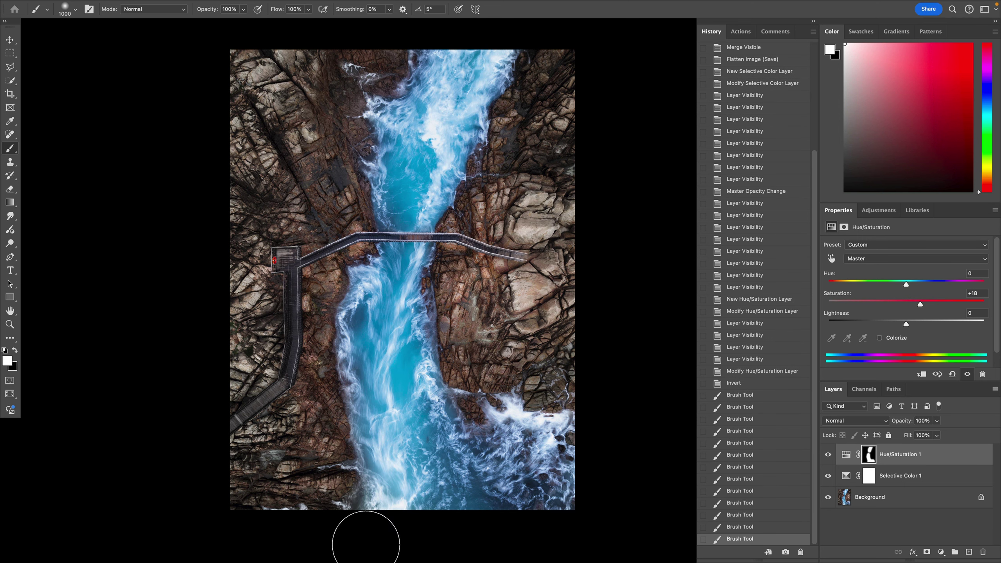
# - Compare the image with and without the saturation boost and the adjustments
pyautogui.click(828, 454)
pyautogui.click(829, 454)
pyautogui.click(828, 455)
pyautogui.click(829, 454)
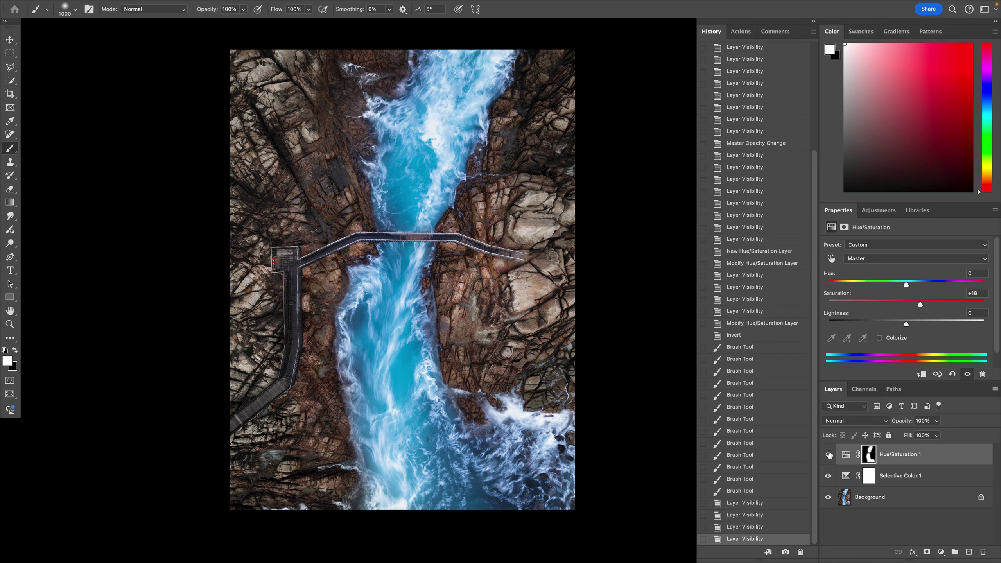
pyautogui.keyDown('alt'); pyautogui.click(828, 500); pyautogui.keyUp('alt')
pyautogui.keyDown('alt'); pyautogui.click(829, 499); pyautogui.keyUp('alt')
# - Merge visible layers into one Background, save, and stretch it to about 102% height
pyautogui.press('super+shift+e')
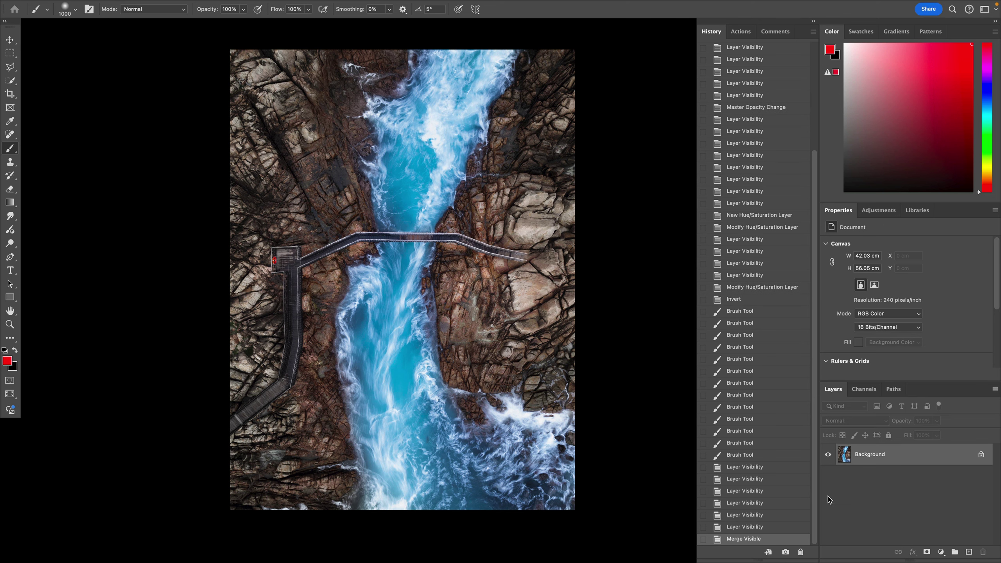
pyautogui.press('super+s')
pyautogui.press('super+a')
pyautogui.press('super+t')
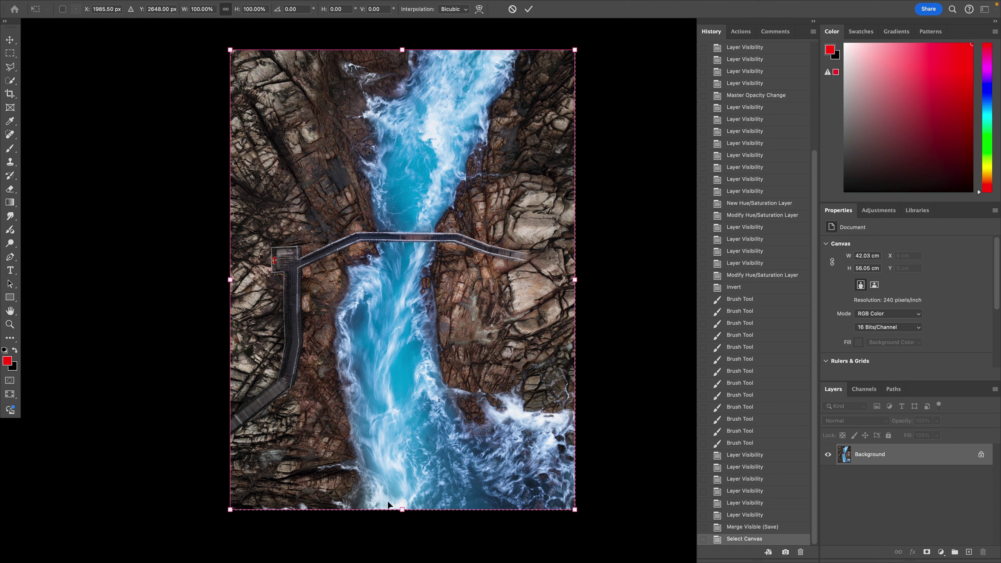
pyautogui.moveTo(402, 509); pyautogui.dragTo(401, 520)
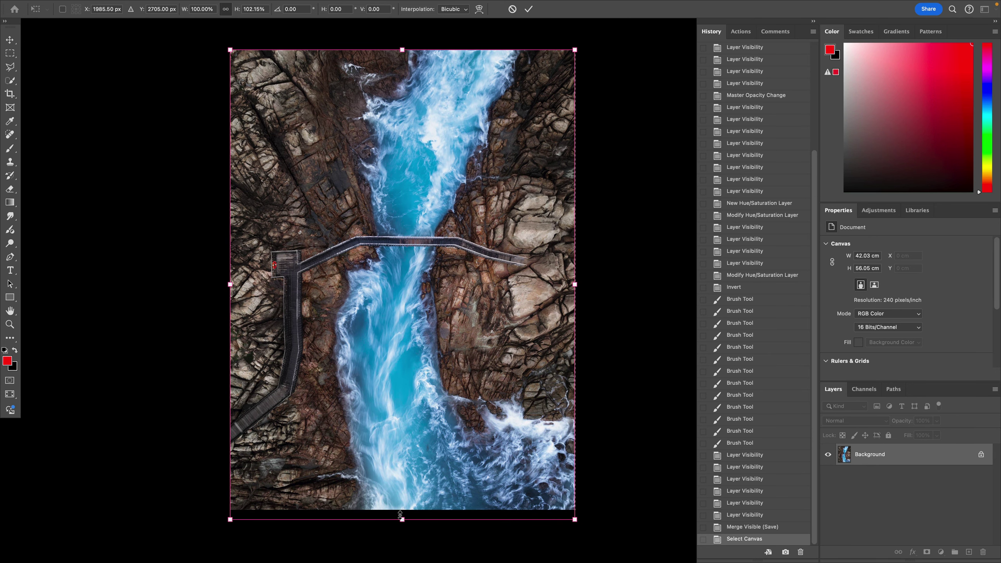
pyautogui.press('Return')
pyautogui.press('b')
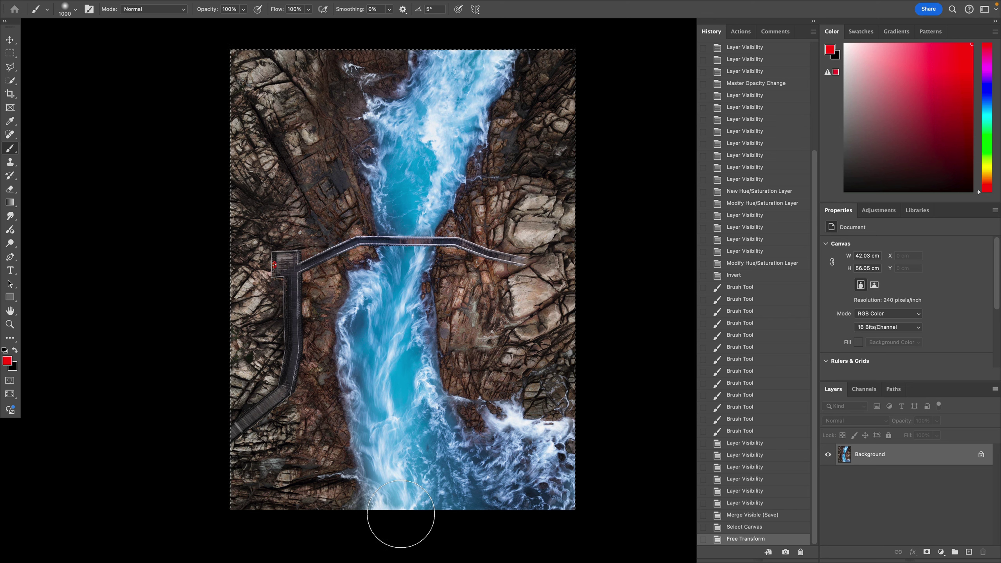
pyautogui.hotkey('ctrl', 'd')
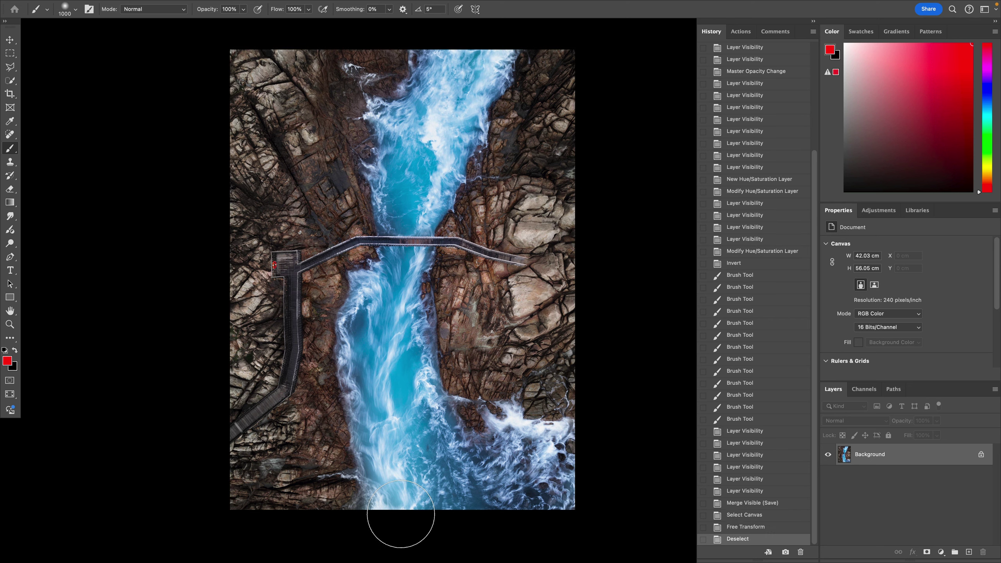